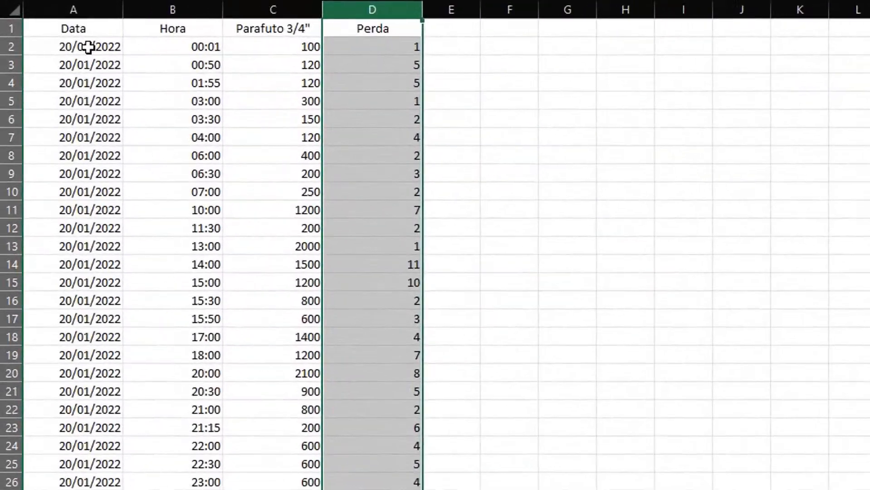
Review the Data, Hora, Parafuto 3/4" and Perda columns across the 20/01/2022 and 21/01/2022 production records
{"action": "left_click", "coordinate": [54, 35]}
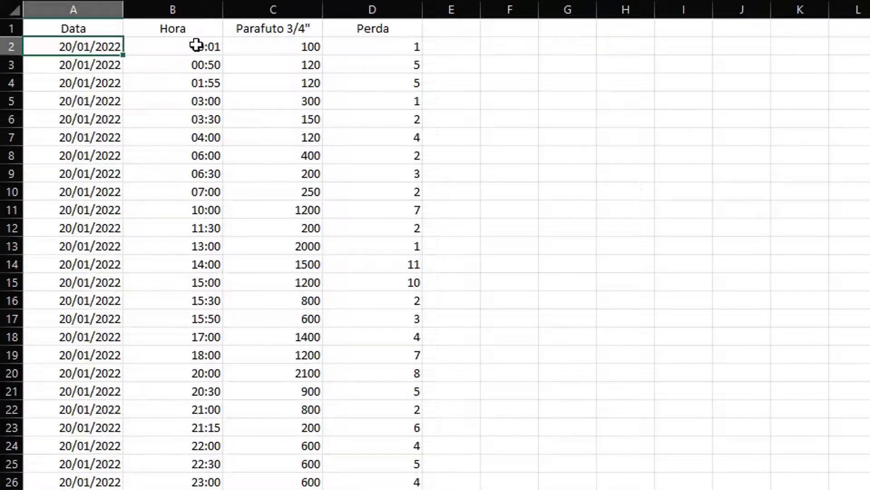
{"action": "left_click", "coordinate": [288, 44]}
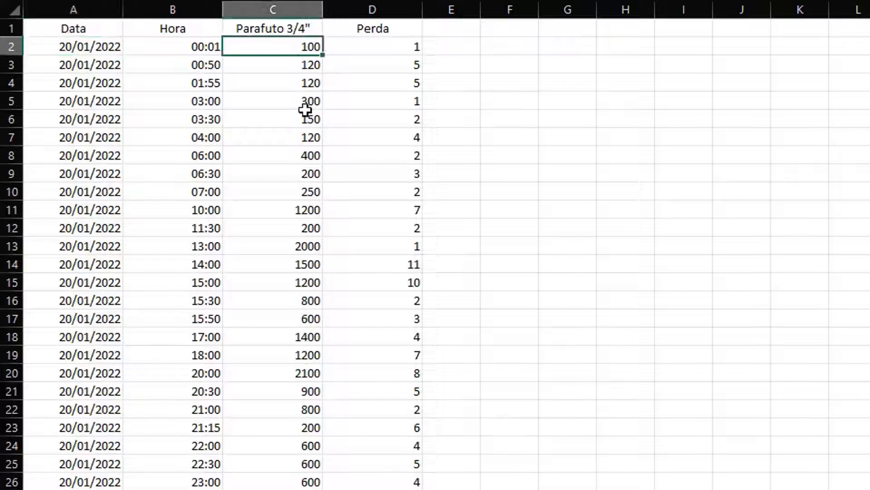
{"action": "left_click", "coordinate": [394, 44]}
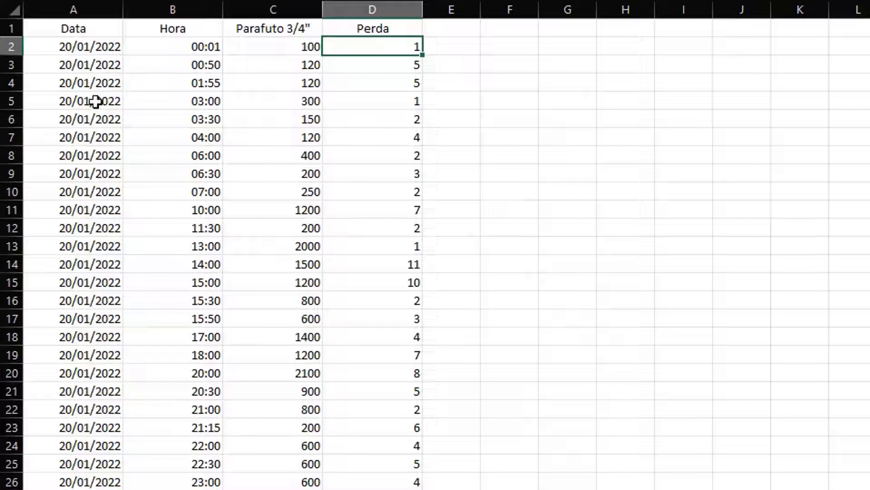
{"action": "scroll", "coordinate": [81, 376], "scroll_direction": "down", "scroll_amount": 3}
{"action": "scroll", "coordinate": [82, 376], "scroll_direction": "down", "scroll_amount": 1}
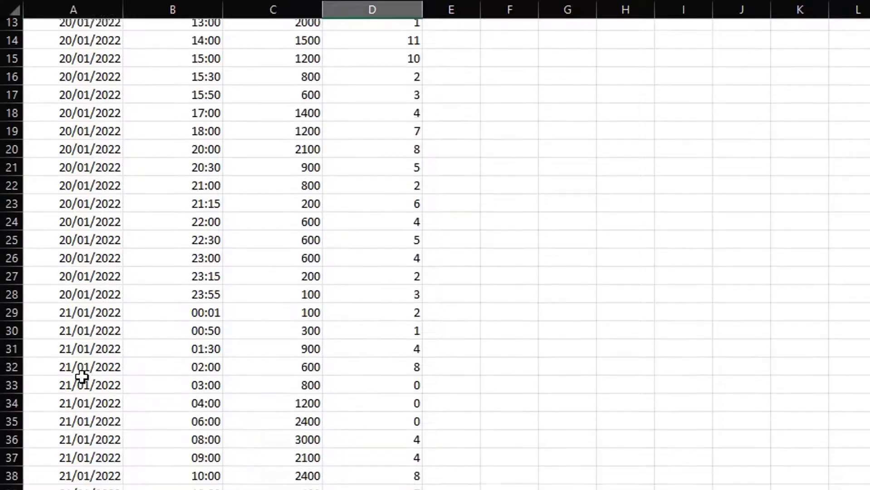
{"action": "left_click", "coordinate": [85, 323]}
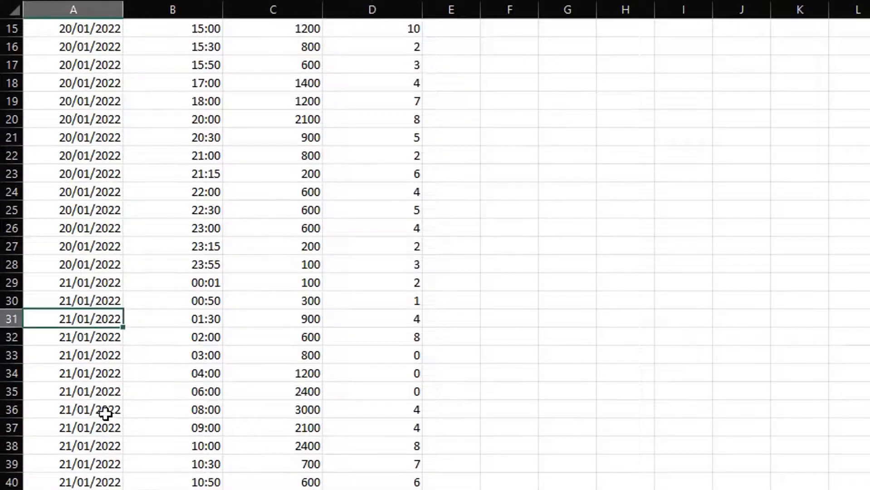
{"action": "scroll", "coordinate": [104, 413], "scroll_direction": "down", "scroll_amount": 3}
{"action": "scroll", "coordinate": [106, 414], "scroll_direction": "down", "scroll_amount": 2}
{"action": "scroll", "coordinate": [106, 413], "scroll_direction": "up", "scroll_amount": 9}
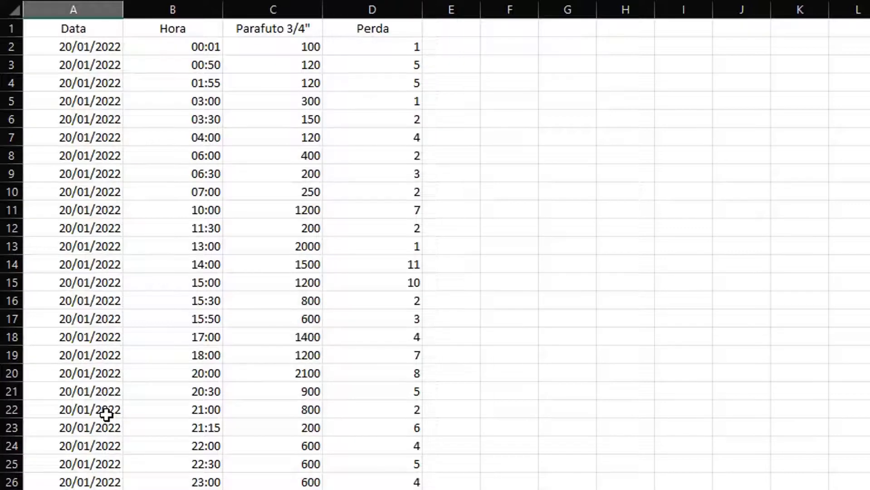
{"action": "scroll", "coordinate": [106, 414], "scroll_direction": "down", "scroll_amount": 5}
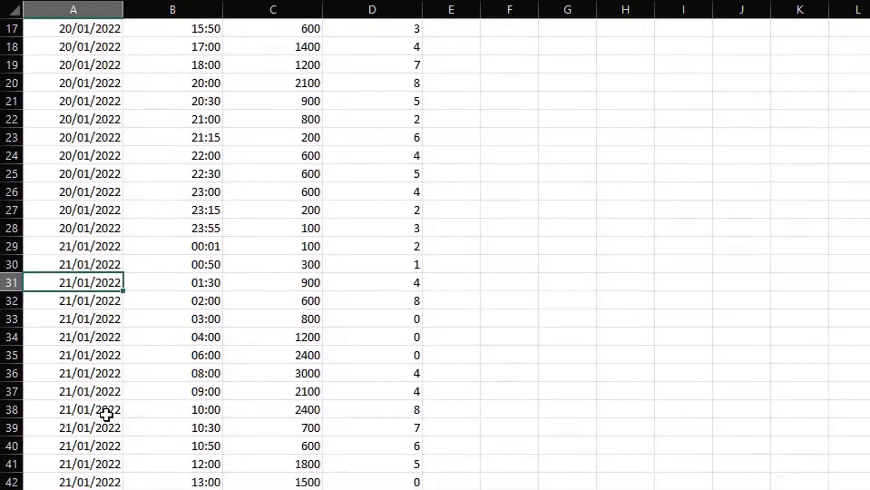
{"action": "scroll", "coordinate": [106, 414], "scroll_direction": "down", "scroll_amount": 1}
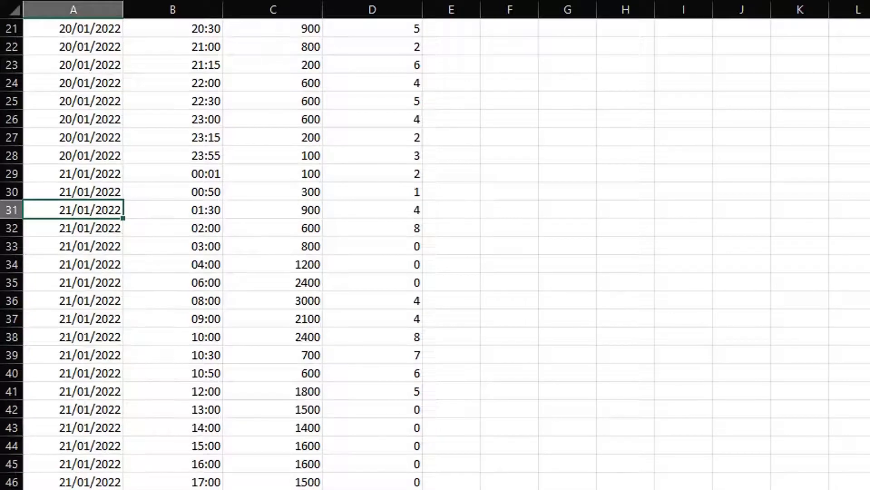
Select the 21/01/2022 dates in column A and compare that day's hourly records with the 20/01/2022 rows
{"action": "left_click_drag", "start_coordinate": [85, 482], "coordinate": [106, 169]}
{"action": "scroll", "coordinate": [264, 434], "scroll_direction": "up", "scroll_amount": 3}
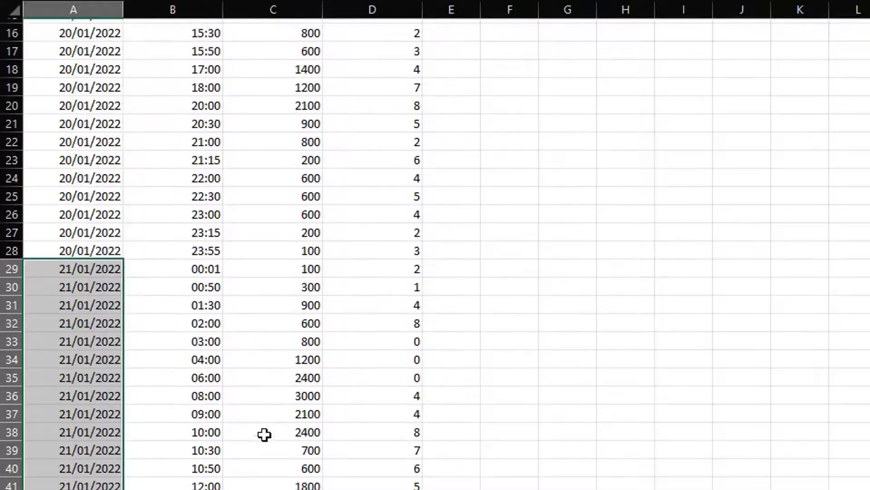
{"action": "scroll", "coordinate": [272, 395], "scroll_direction": "up", "scroll_amount": 2}
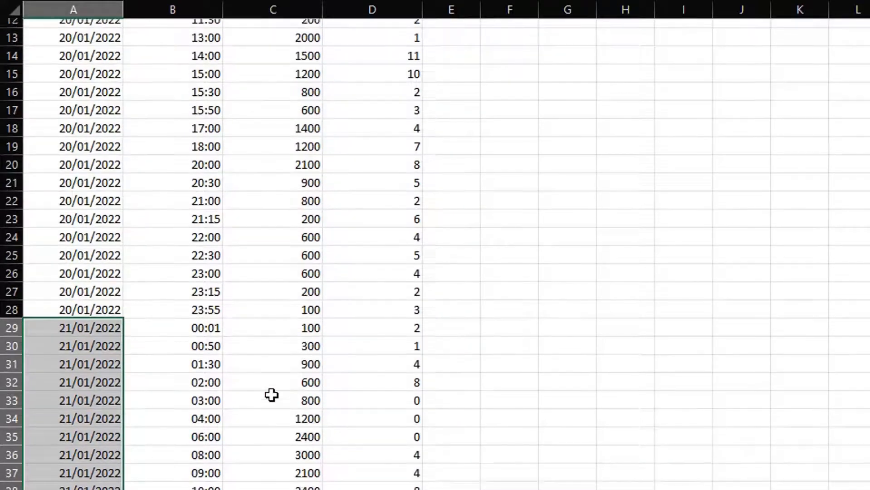
{"action": "scroll", "coordinate": [109, 482], "scroll_direction": "up", "scroll_amount": 2}
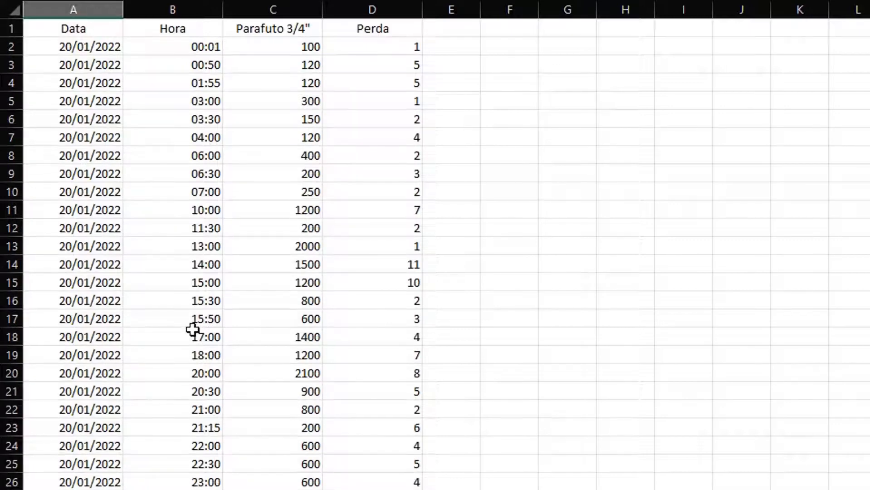
{"action": "scroll", "coordinate": [192, 329], "scroll_direction": "down", "scroll_amount": 2}
{"action": "scroll", "coordinate": [192, 327], "scroll_direction": "down", "scroll_amount": 5}
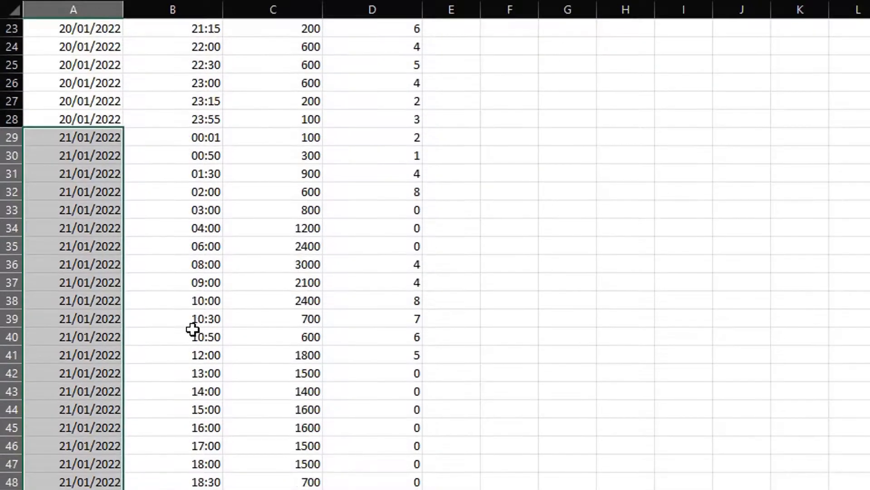
{"action": "scroll", "coordinate": [74, 272], "scroll_direction": "up", "scroll_amount": 7}
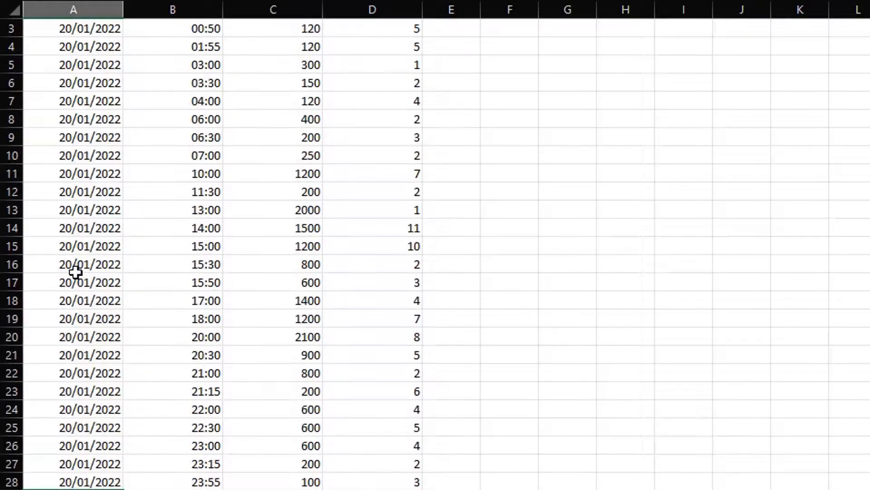
{"action": "scroll", "coordinate": [75, 272], "scroll_direction": "down", "scroll_amount": 7}
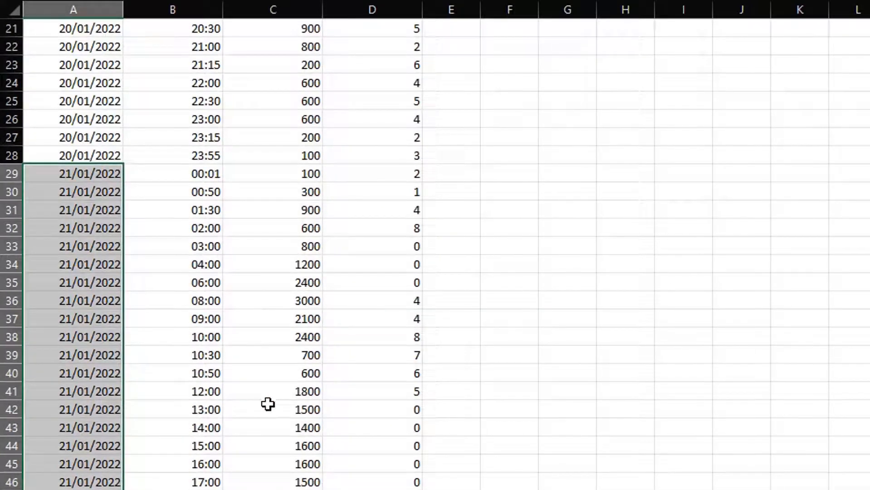
{"action": "scroll", "coordinate": [268, 404], "scroll_direction": "up", "scroll_amount": 7}
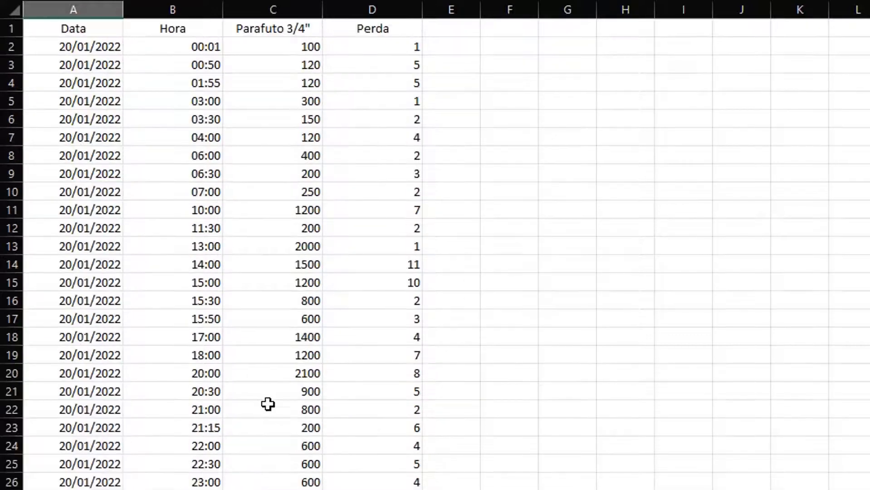
{"action": "left_click", "coordinate": [159, 142]}
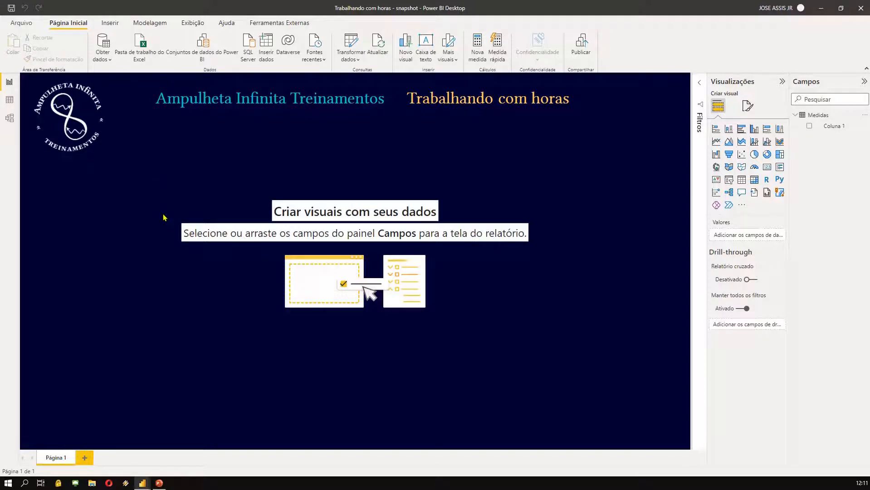
In Power BI Desktop, connect to the Produção Excel workbook, choose the Planilha1 sheet and open it for data transformation
{"action": "left_click", "coordinate": [142, 44]}
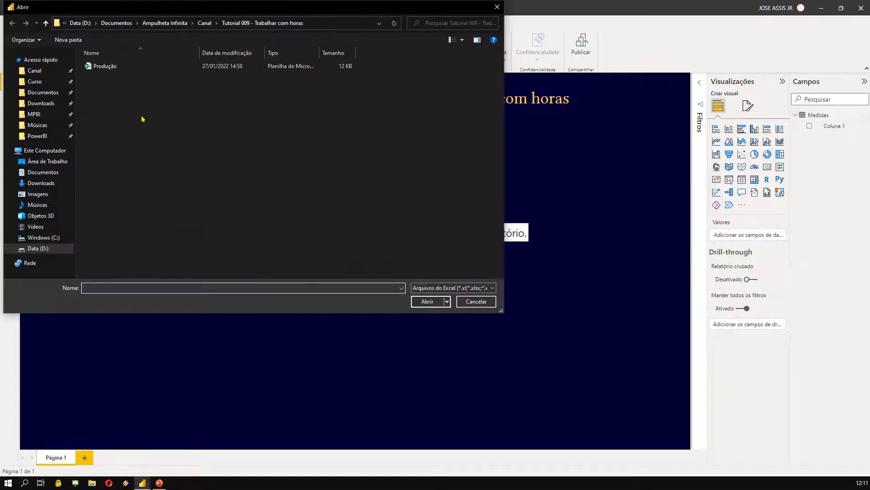
{"action": "double_click", "coordinate": [114, 67]}
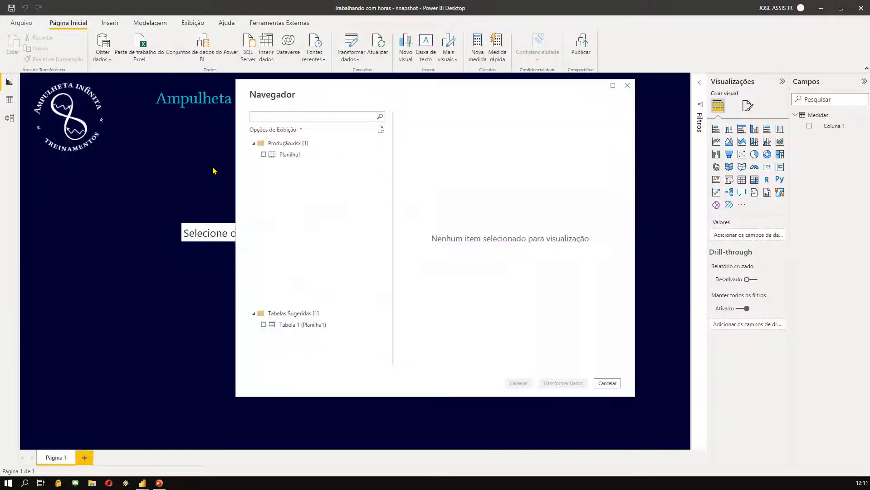
{"action": "left_click", "coordinate": [299, 155]}
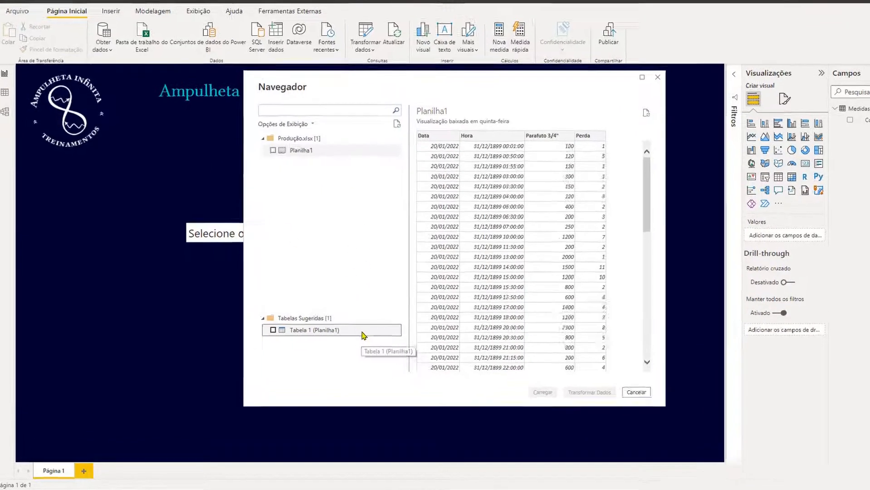
{"action": "left_click", "coordinate": [349, 325]}
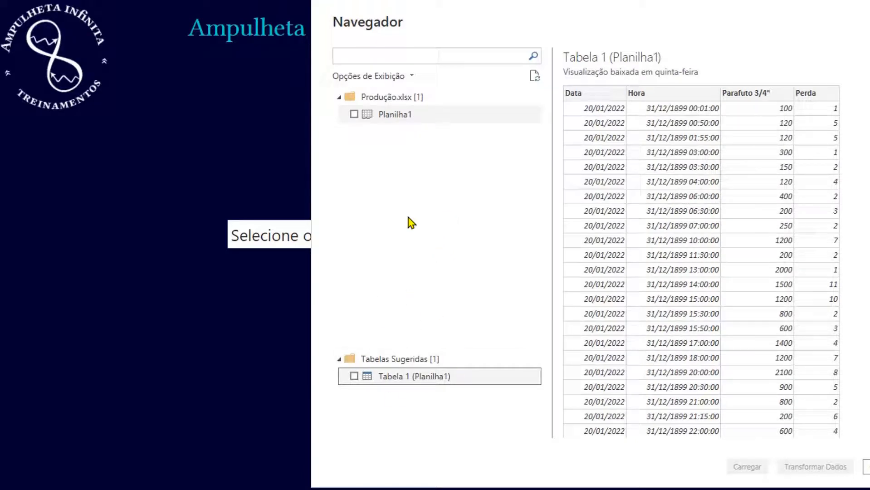
{"action": "left_click", "coordinate": [435, 117]}
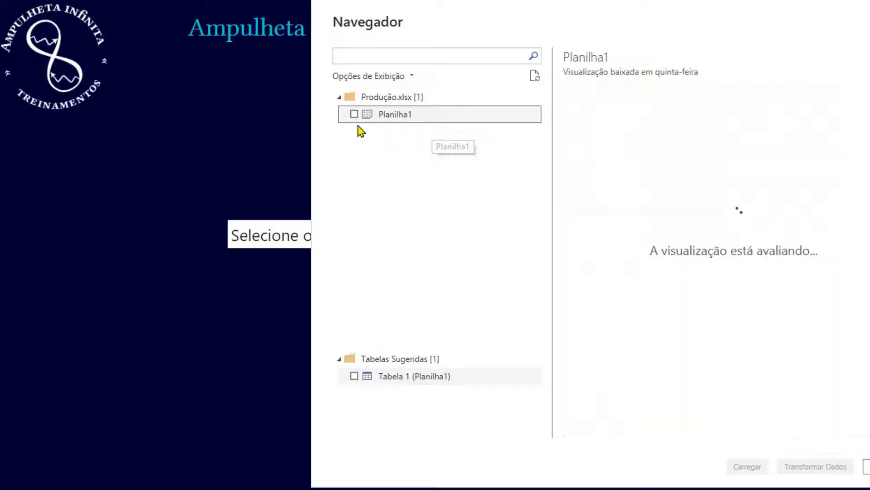
{"action": "left_click", "coordinate": [354, 114]}
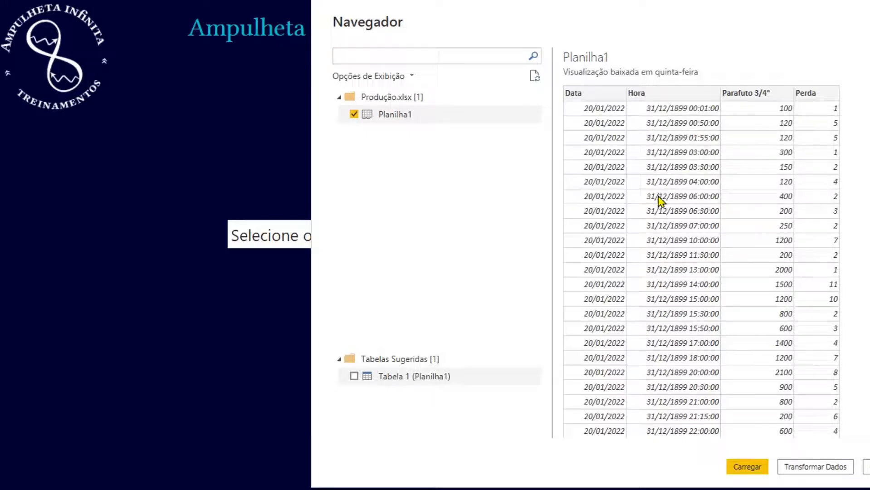
{"action": "left_click", "coordinate": [845, 470]}
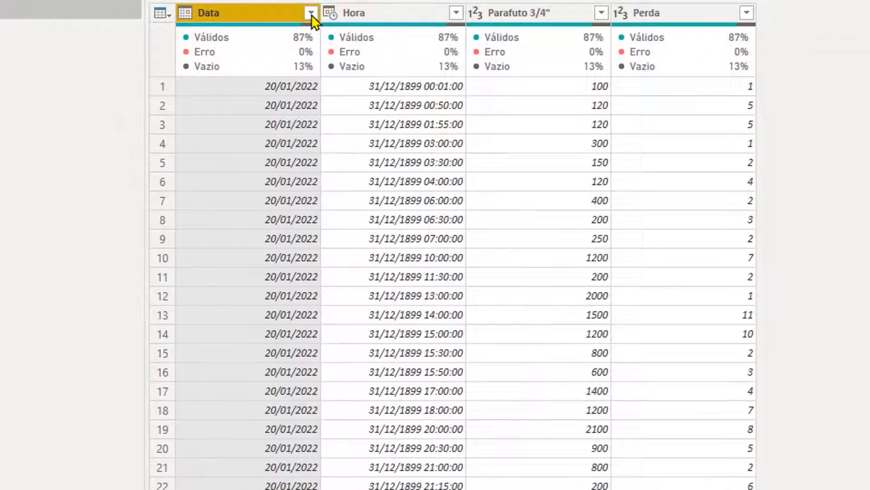
Check the Data, Hora and Parafuto 3/4" columns for empty values and filter the null rows out of the Data column
{"action": "left_click", "coordinate": [311, 14]}
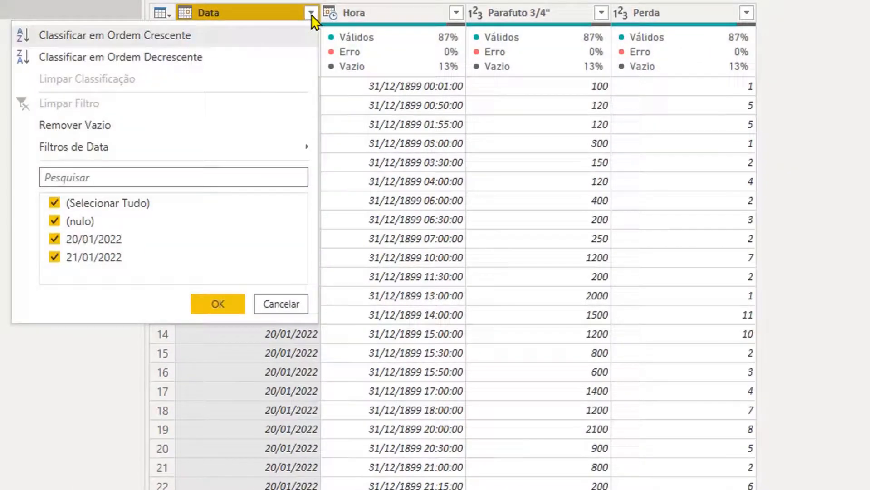
{"action": "left_click", "coordinate": [460, 16]}
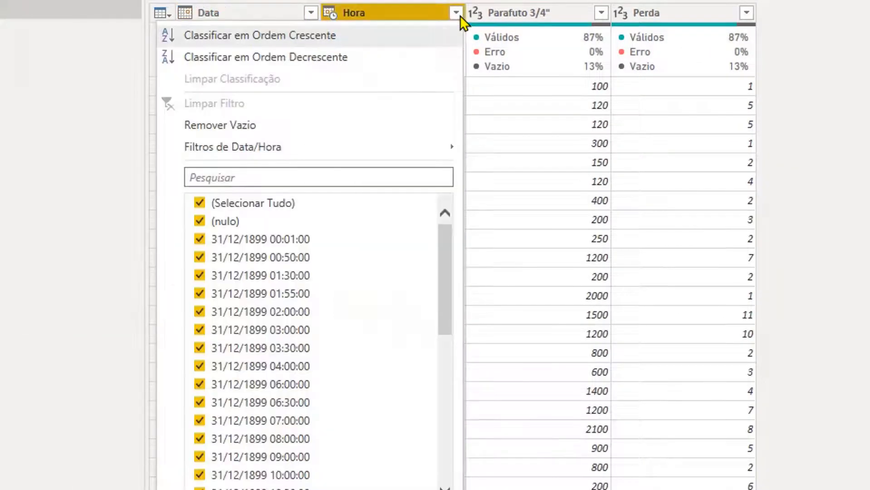
{"action": "left_click", "coordinate": [603, 13]}
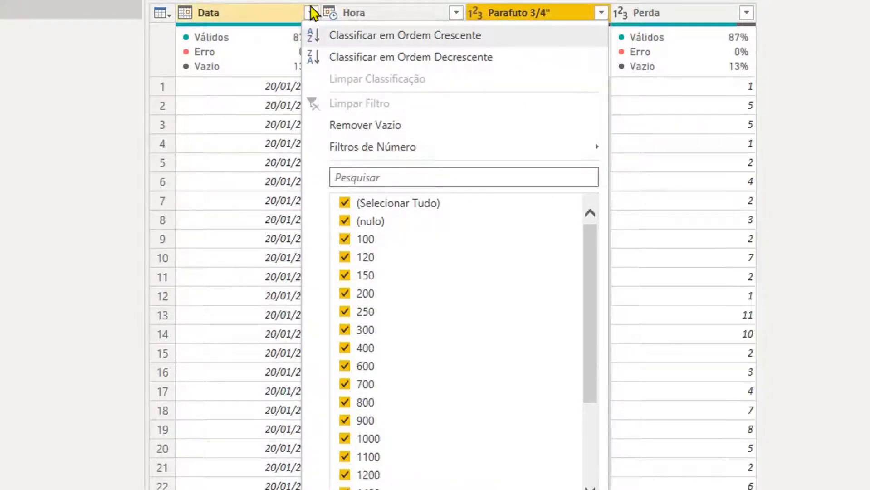
{"action": "left_click", "coordinate": [312, 14]}
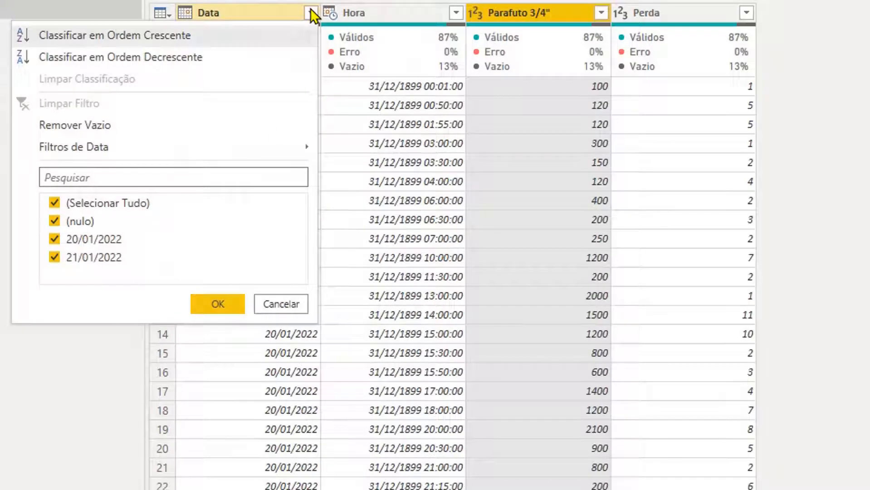
{"action": "left_click", "coordinate": [112, 222]}
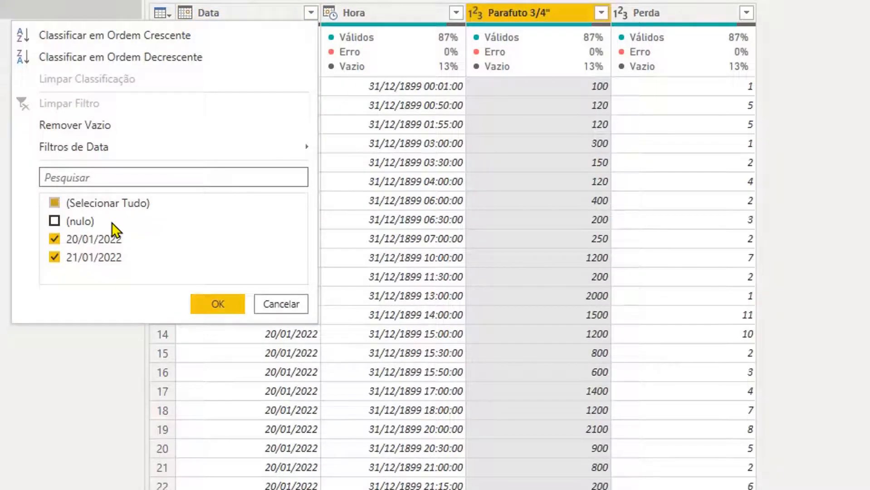
{"action": "left_click", "coordinate": [215, 304]}
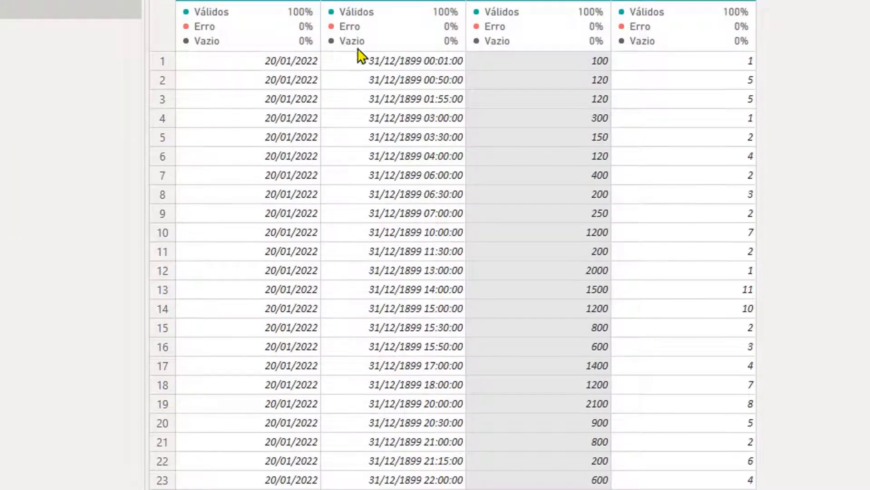
{"action": "mouse_move", "coordinate": [753, 53]}
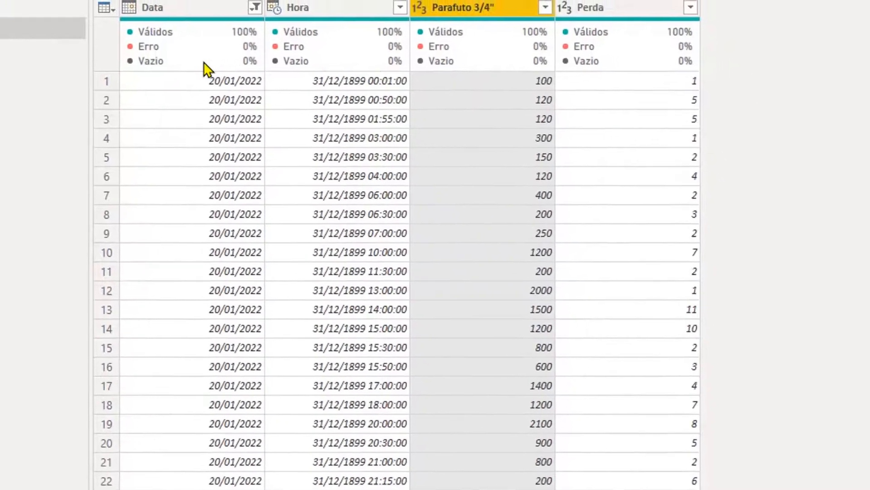
Change the Hora column's data type from date/time to Hora and check the times across both days
{"action": "left_click", "coordinate": [193, 107]}
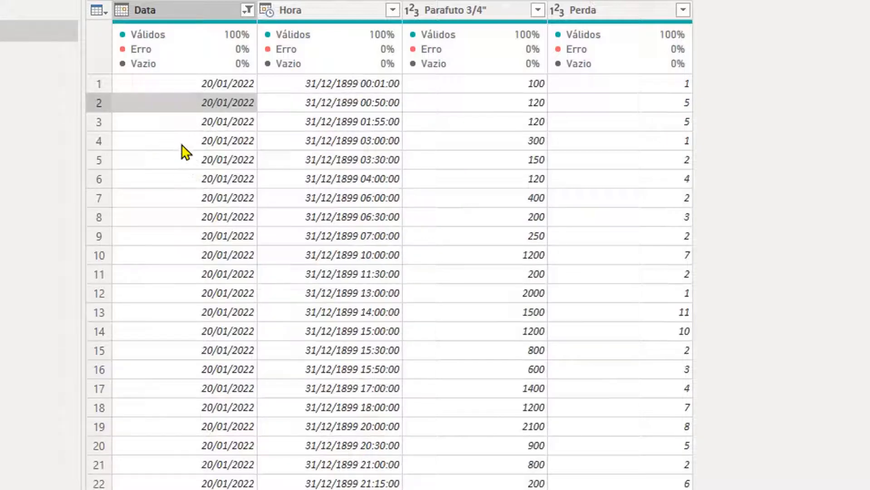
{"action": "left_click", "coordinate": [267, 10]}
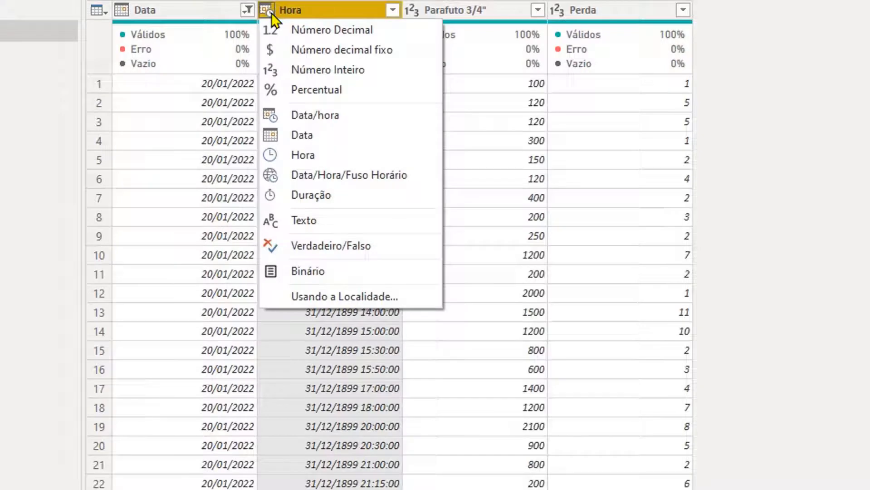
{"action": "left_click", "coordinate": [331, 160]}
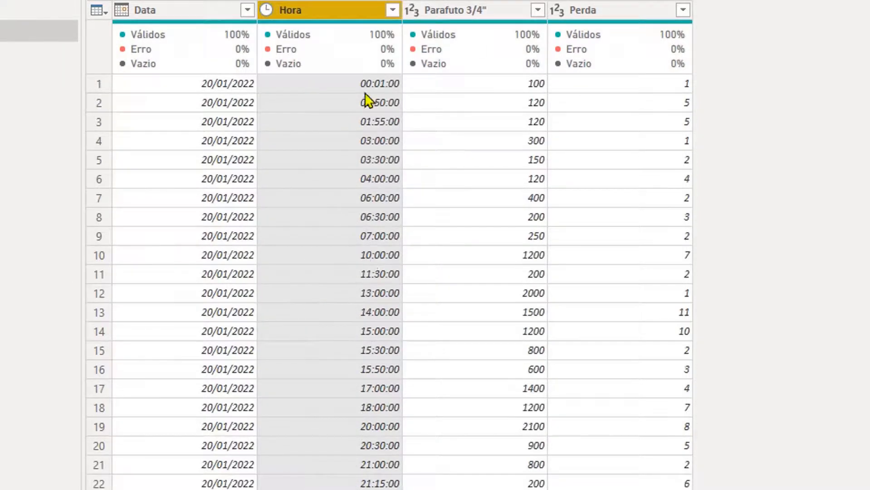
{"action": "scroll", "coordinate": [388, 349], "scroll_direction": "down", "scroll_amount": 3}
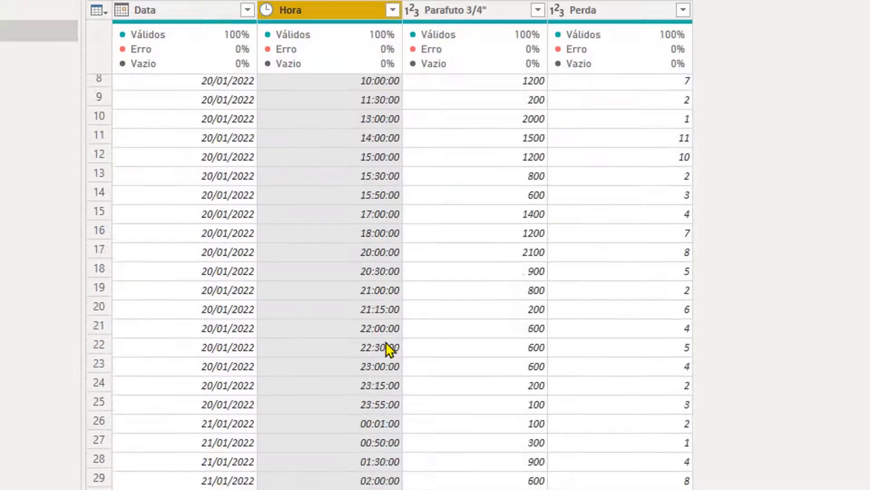
{"action": "scroll", "coordinate": [389, 349], "scroll_direction": "down", "scroll_amount": 3}
{"action": "scroll", "coordinate": [386, 343], "scroll_direction": "up", "scroll_amount": 5}
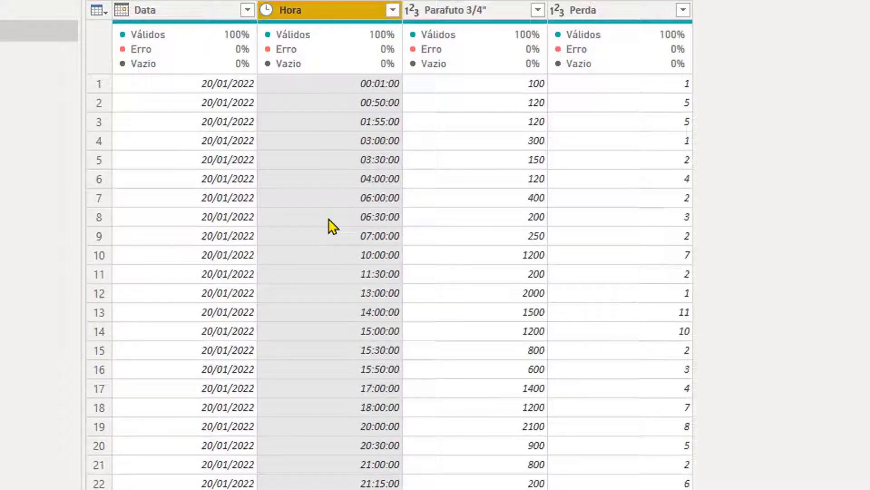
Rename the Planilha1 query as fatoProducao
{"action": "double_click", "coordinate": [47, 45]}
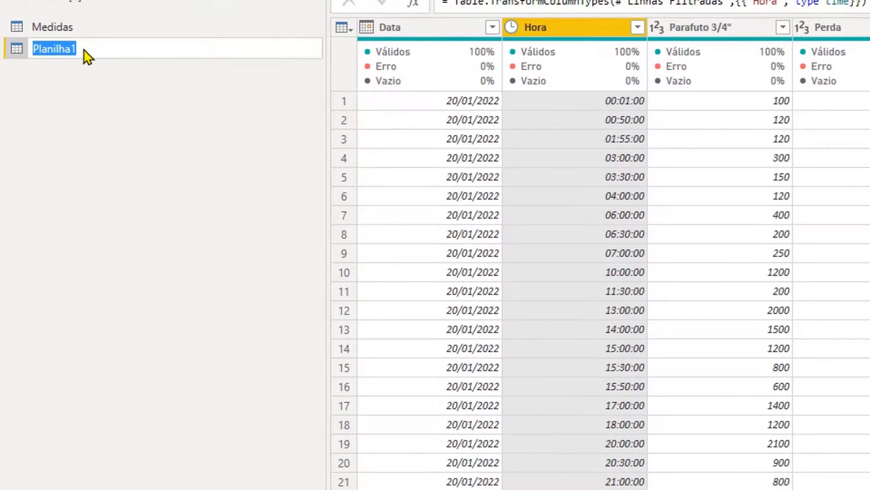
{"action": "type", "text": "fatoProducao"}
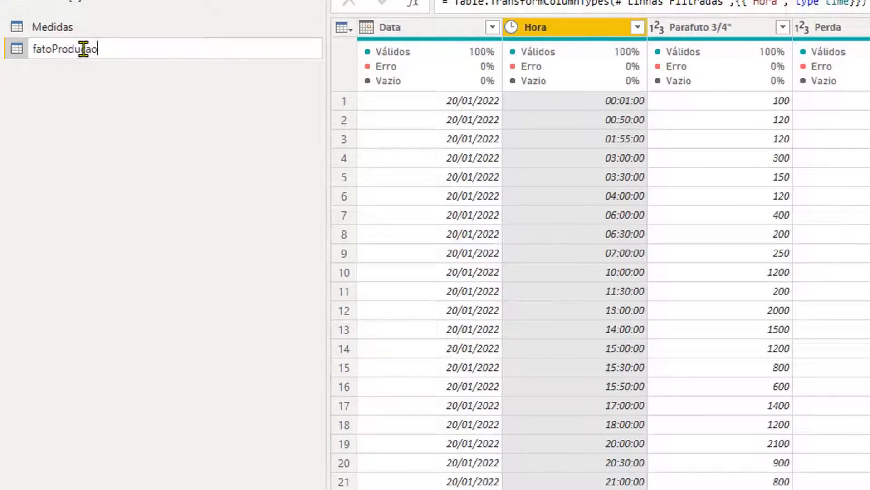
{"action": "key", "text": "Return"}
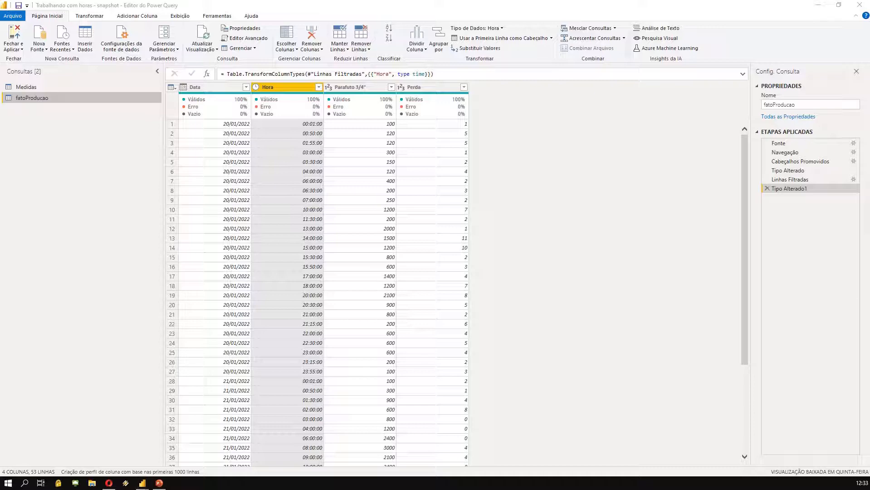
Switch to the browser and review the Microsoft Docs syntax pages for the List.Times and #time functions
{"action": "key", "text": "alt+Tab"}
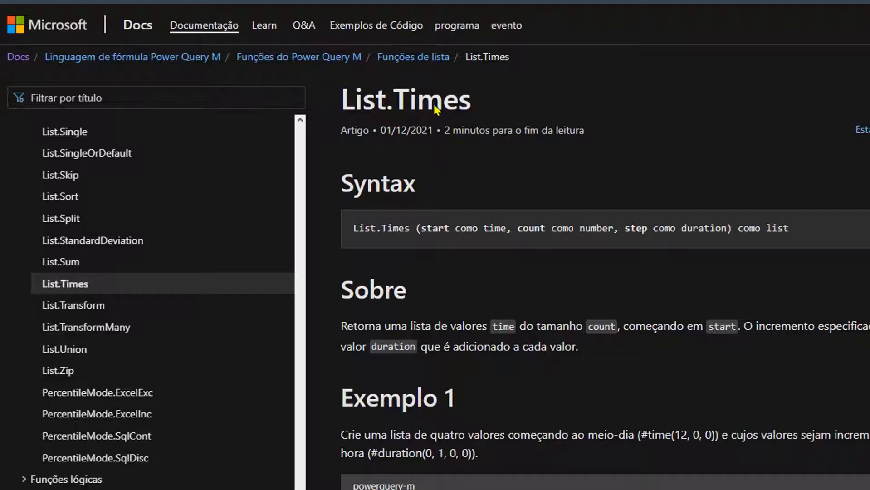
{"action": "key", "text": "ctrl+Tab"}
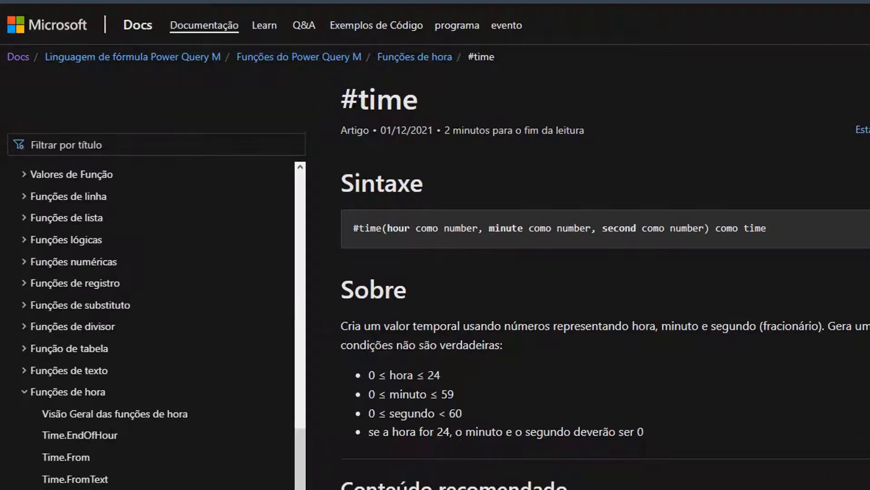
{"action": "key", "text": "ctrl+Tab"}
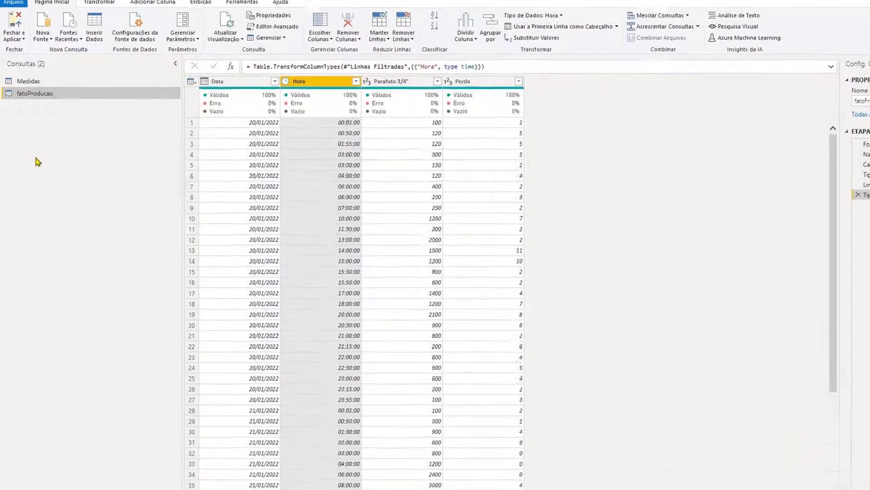
In Power Query Editor, create a blank query and begin a List.Times formula whose start value is #time(0 , 0 , 0)
{"action": "right_click", "coordinate": [33, 157]}
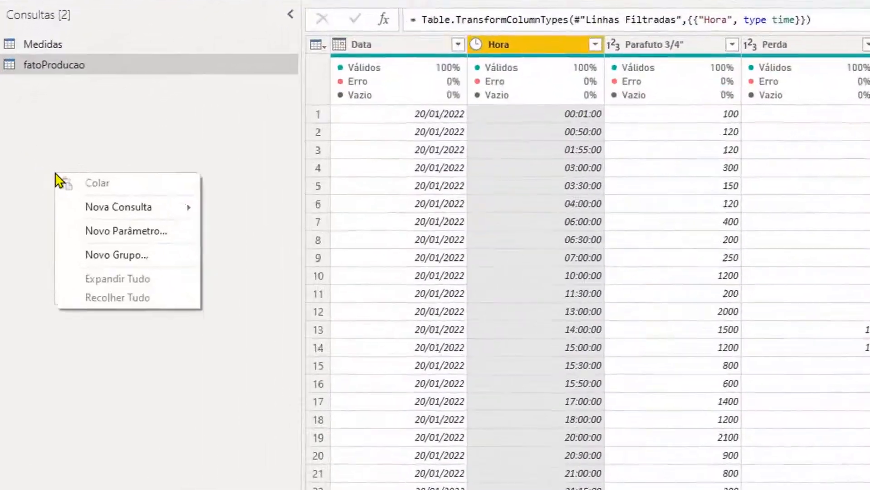
{"action": "mouse_move", "coordinate": [131, 220]}
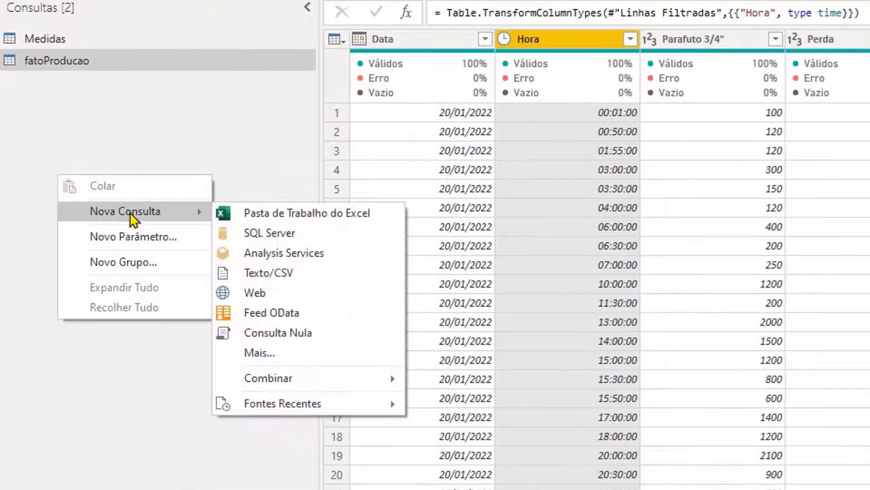
{"action": "left_click", "coordinate": [302, 335]}
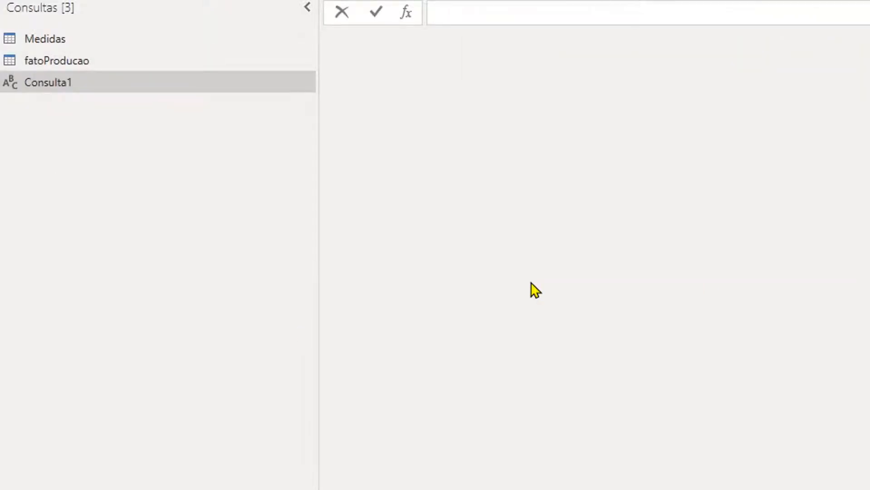
{"action": "type", "text": "="}
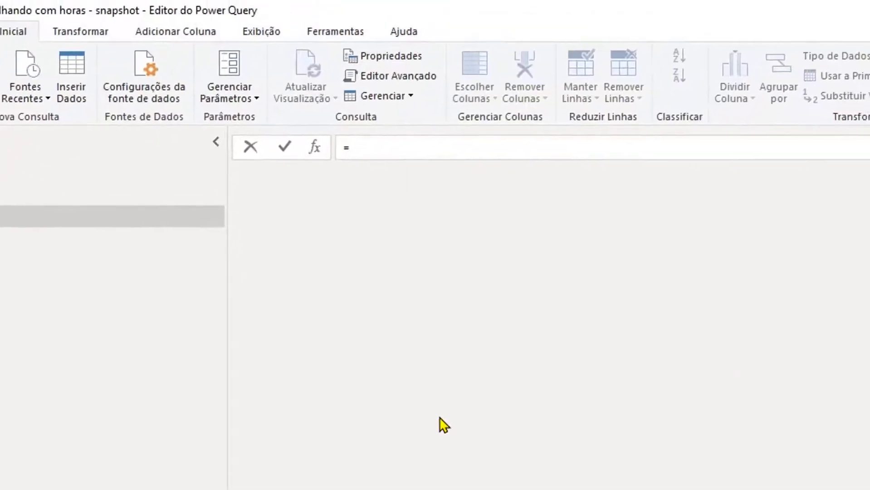
{"action": "type", "text": "List.Times"}
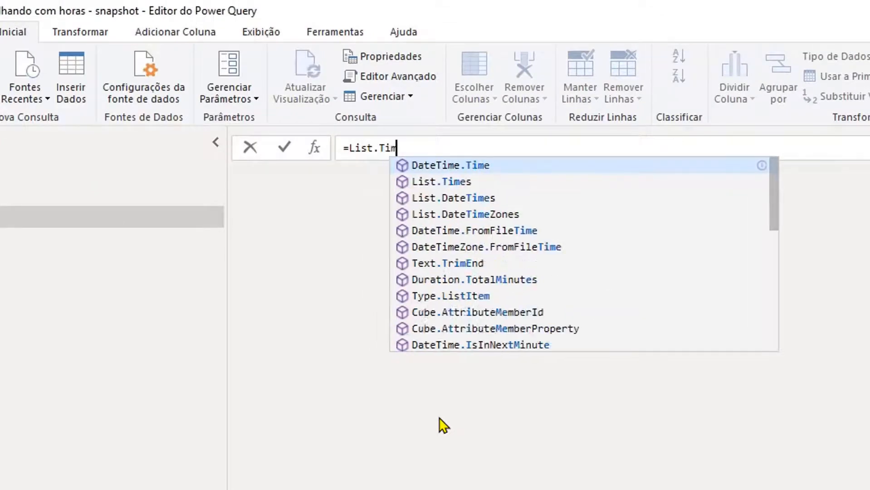
{"action": "type", "text": "("}
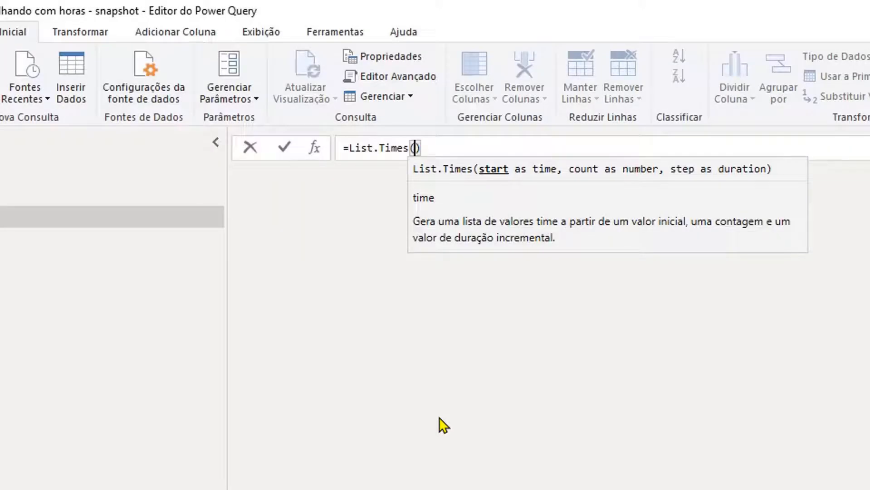
{"action": "type", "text": "#time("}
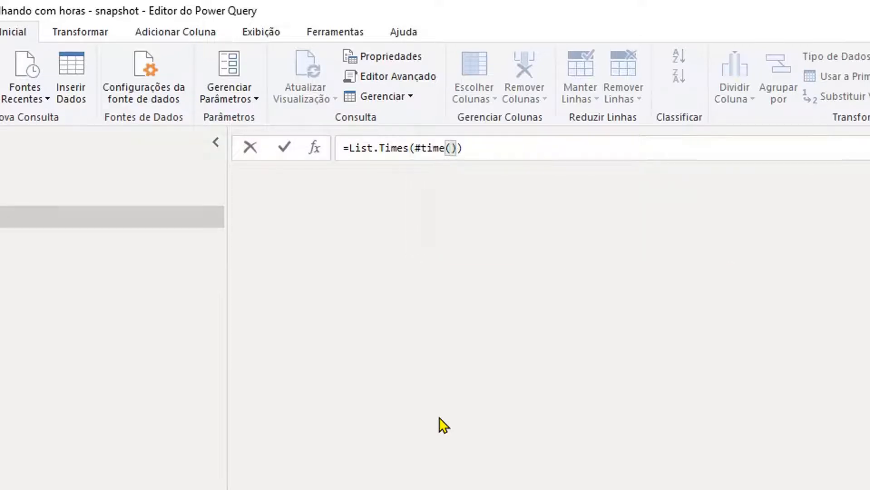
{"action": "type", "text": "0 , 0 , 0"}
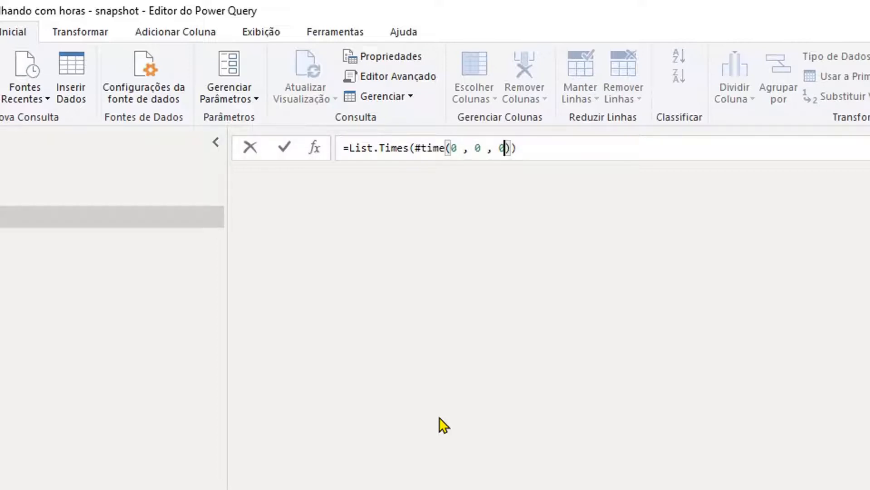
Give the List.Times formula a count argument of 24 * 60 * 60
{"action": "key", "text": "End"}
{"action": "type", "text": ","}
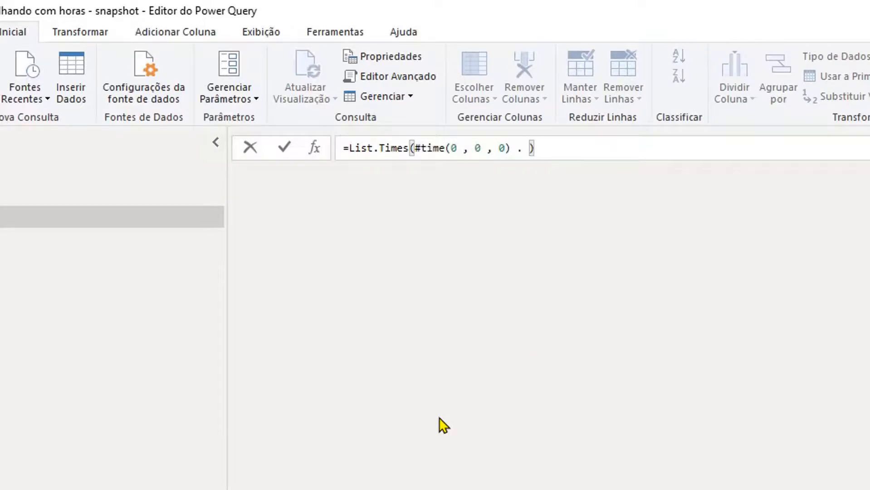
{"action": "key", "text": "BackSpace"}
{"action": "key", "text": "BackSpace"}
{"action": "type", "text": ","}
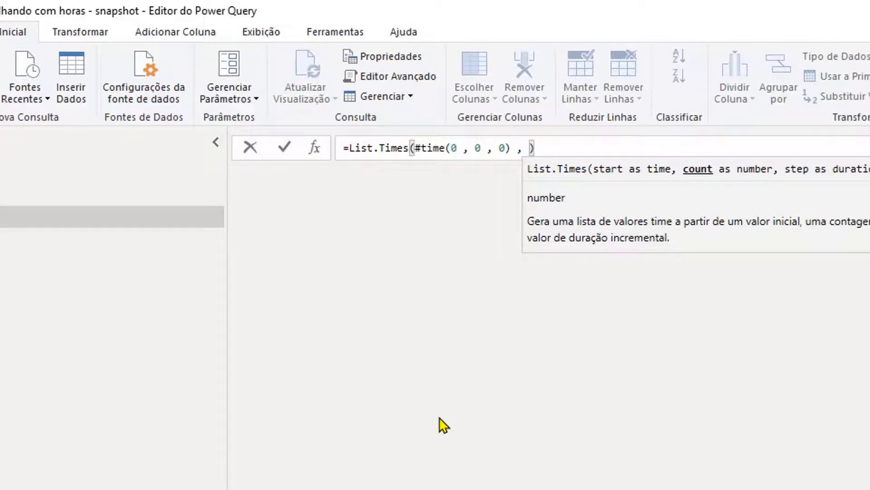
{"action": "type", "text": "24 * 60"}
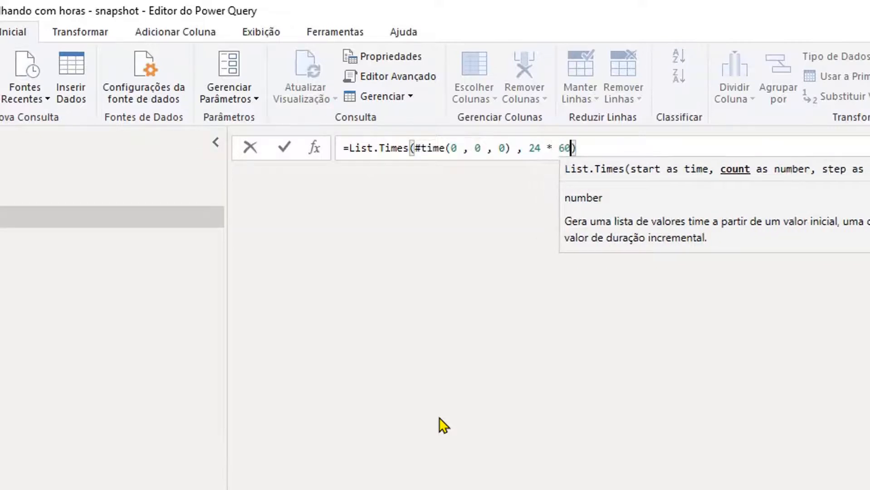
{"action": "type", "text": " * "}
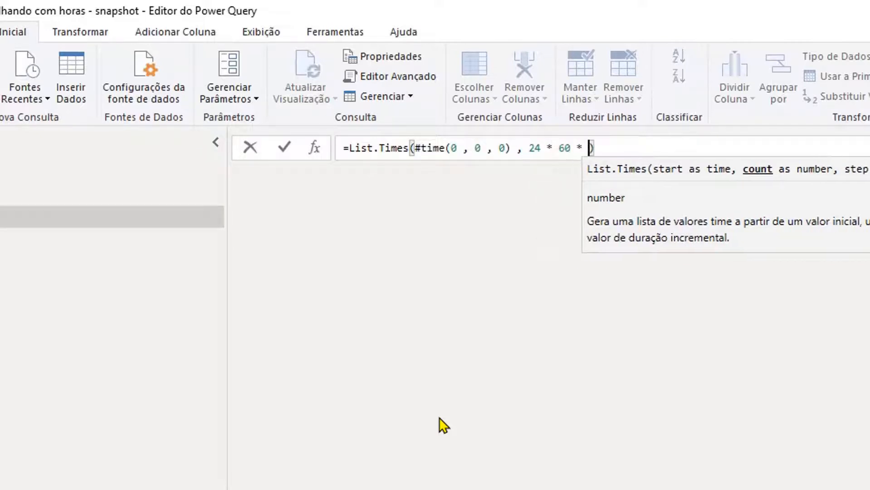
{"action": "type", "text": "60"}
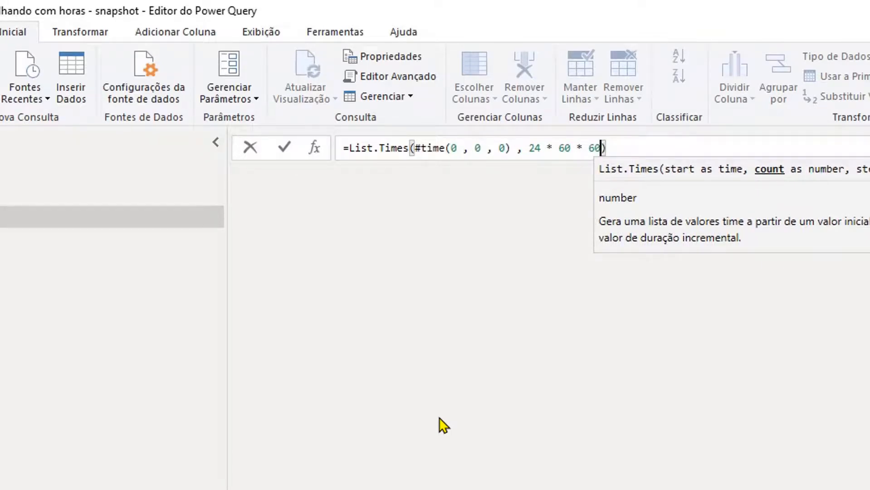
Complete the List.Times formula with a step of #duration(0 , 0 , 0 , 1) and commit it to generate the list
{"action": "type", "text": " ,"}
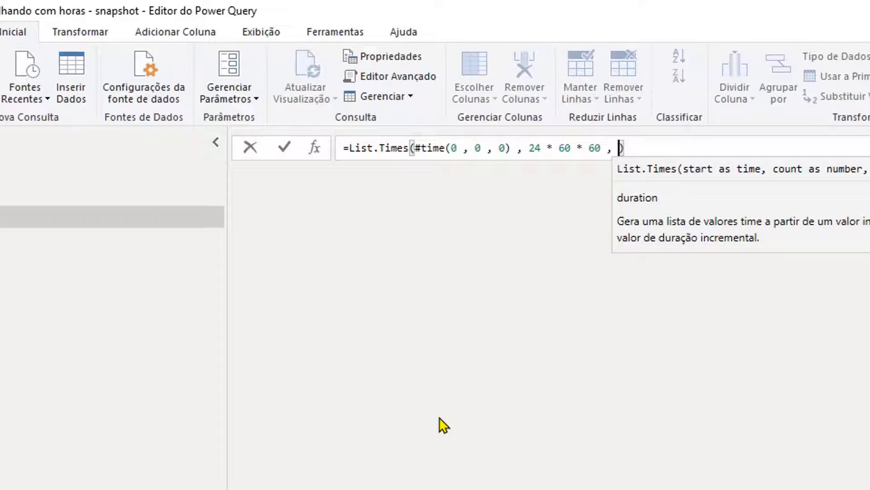
{"action": "type", "text": "#duratio"}
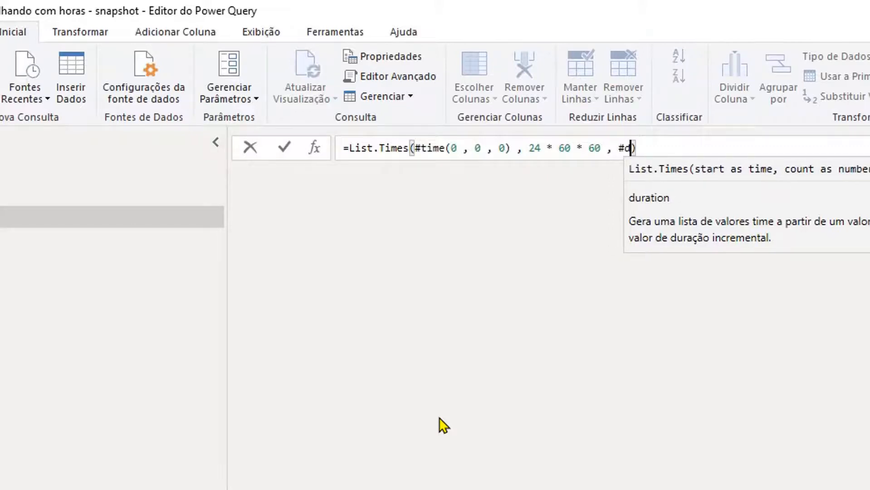
{"action": "type", "text": "n"}
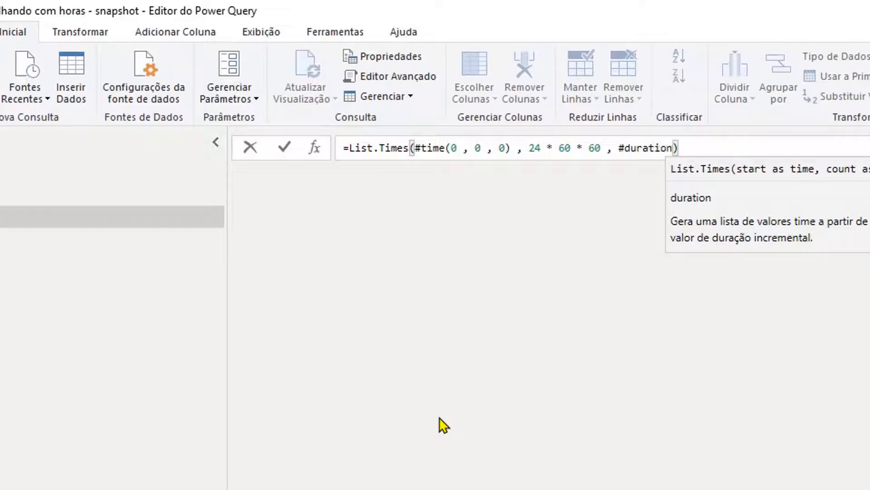
{"action": "type", "text": "("}
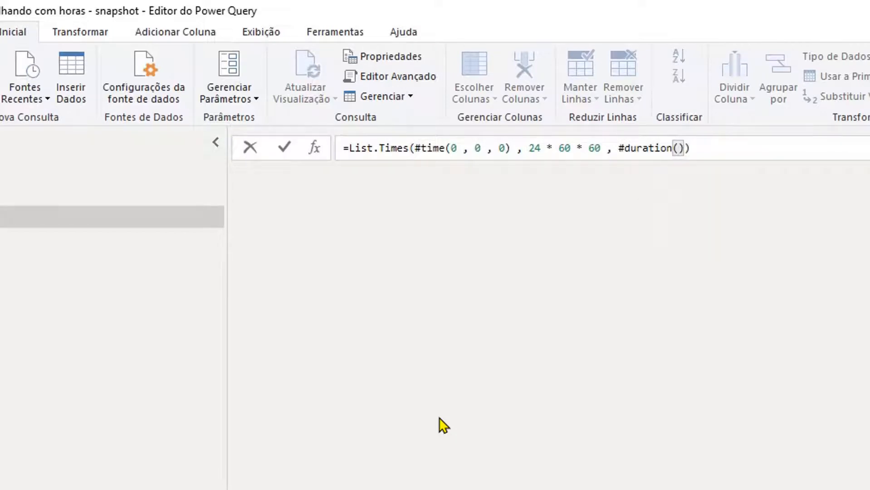
{"action": "type", "text": "0 , 0 , 0 , "}
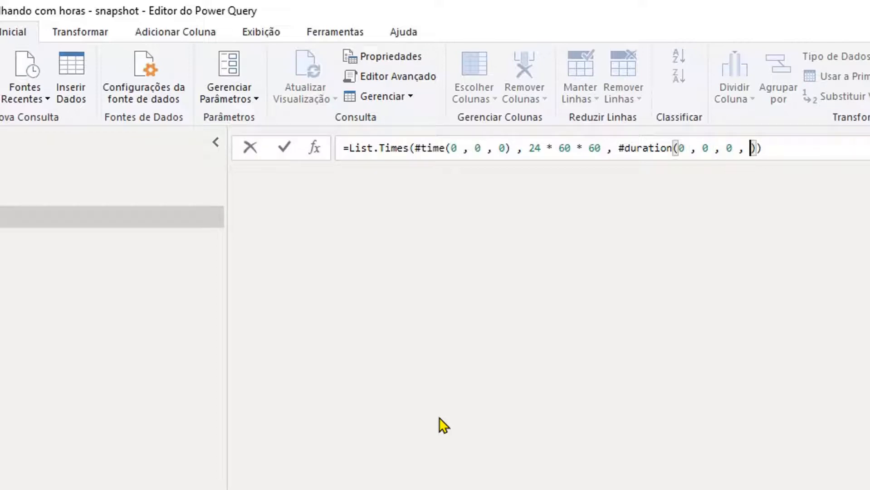
{"action": "type", "text": "1"}
{"action": "key", "text": "Return"}
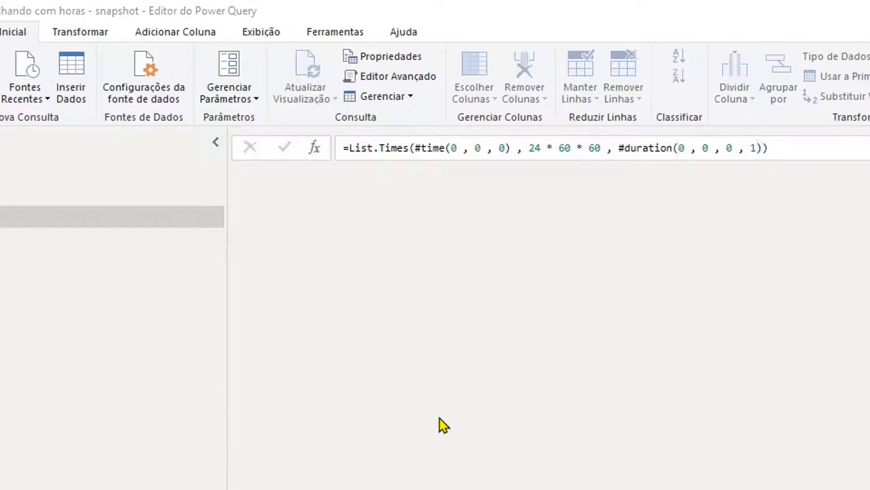
Convert the list of times to a table with delimiter Nenhum and extra columns set to Mostrar como erros
{"action": "key", "text": "alt+Tab"}
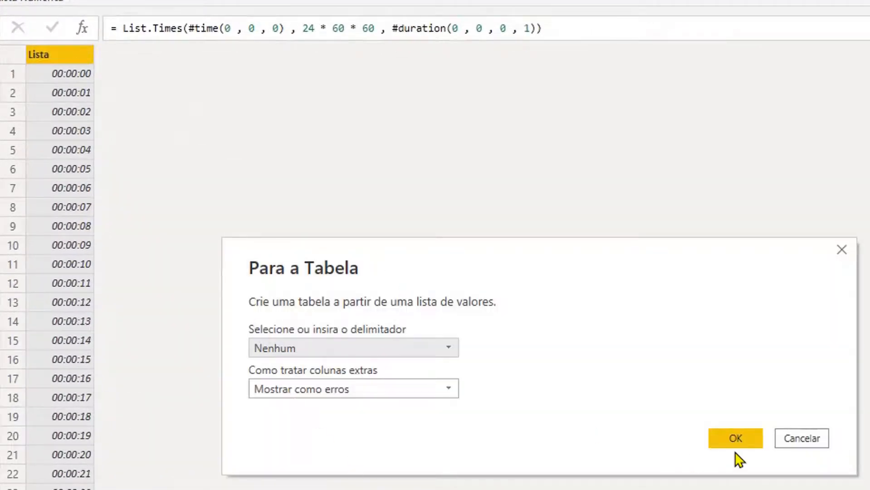
{"action": "left_click", "coordinate": [743, 439]}
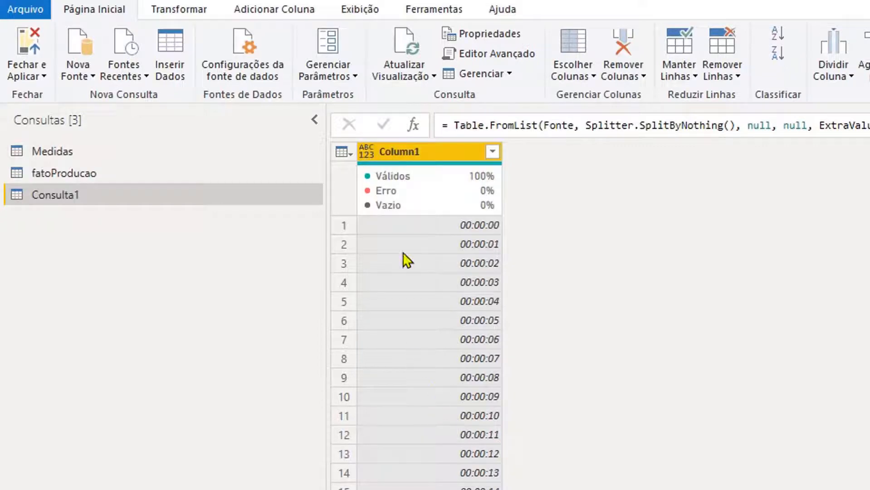
Rename Column1 in the new table as Hora and set its data type to Hora
{"action": "double_click", "coordinate": [430, 152]}
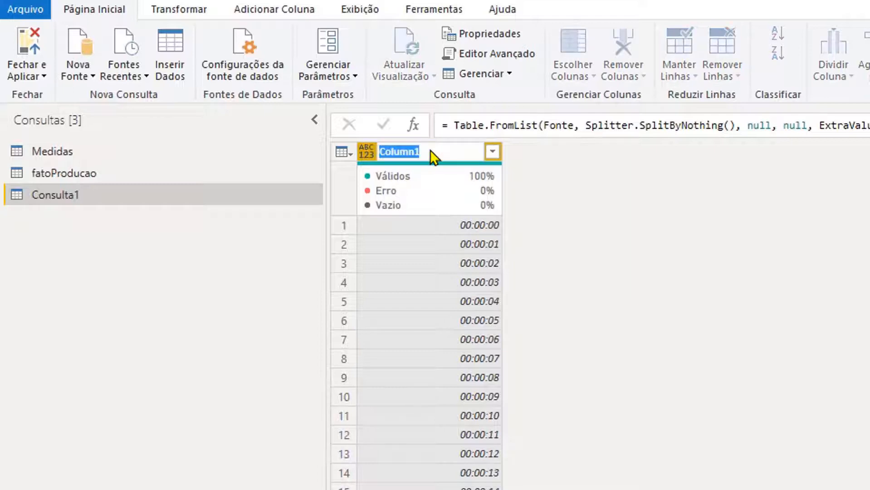
{"action": "type", "text": "Hora"}
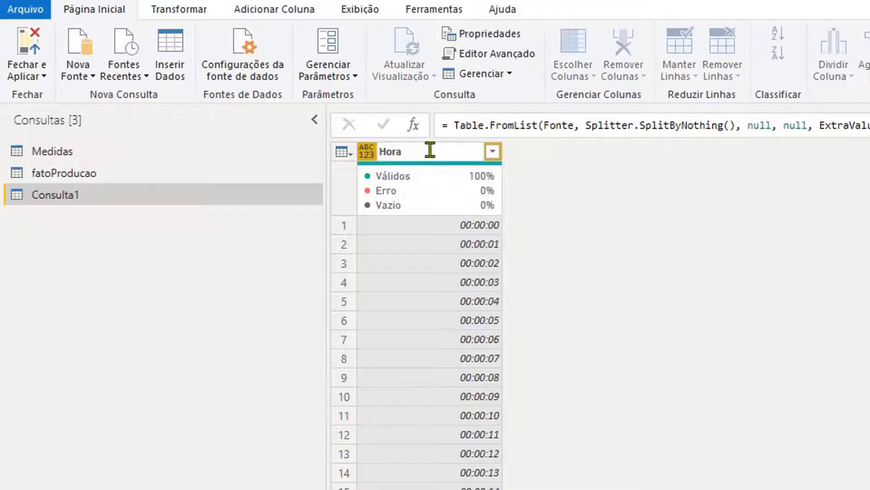
{"action": "key", "text": "Return"}
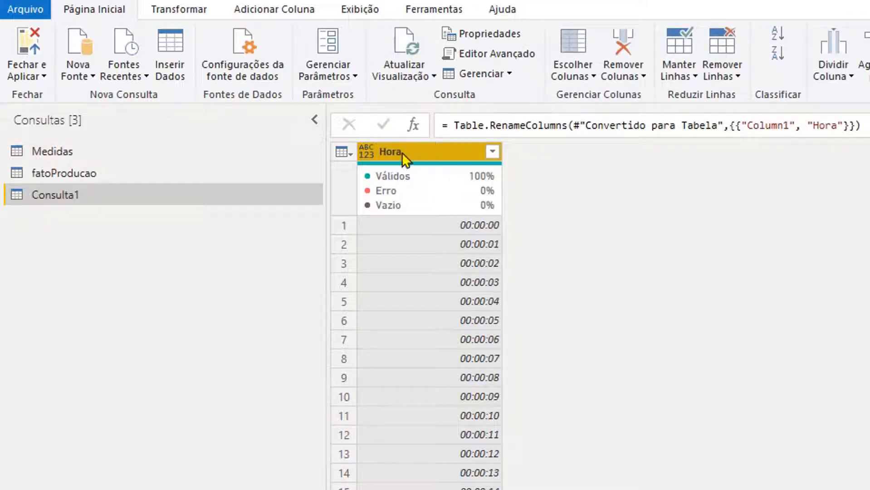
{"action": "left_click", "coordinate": [365, 151]}
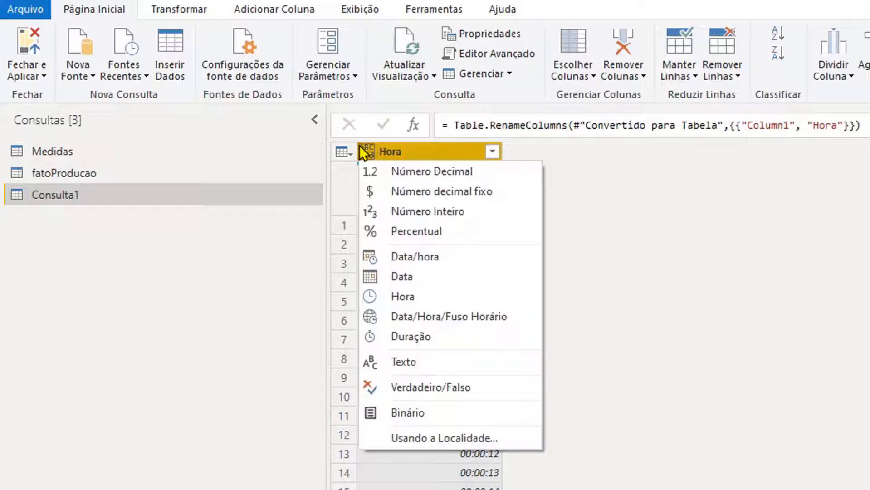
{"action": "left_click", "coordinate": [410, 298]}
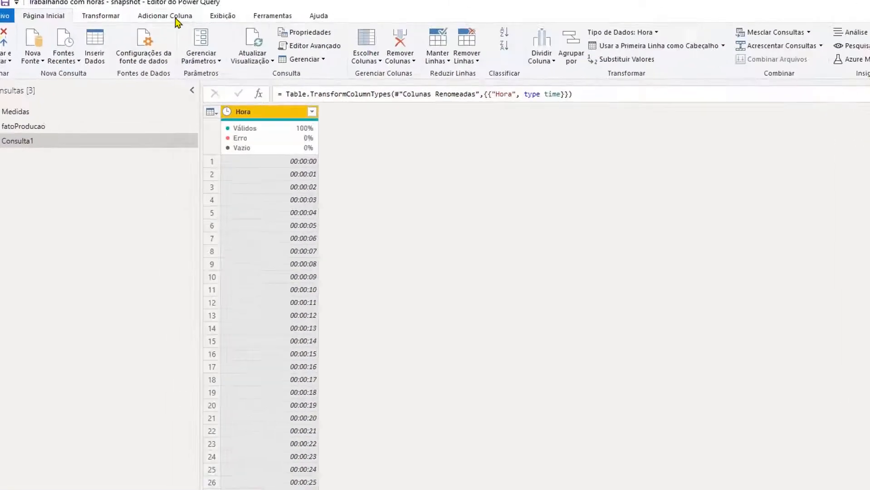
Add a new column that extracts the hour number from the Hora column
{"action": "left_click", "coordinate": [176, 17]}
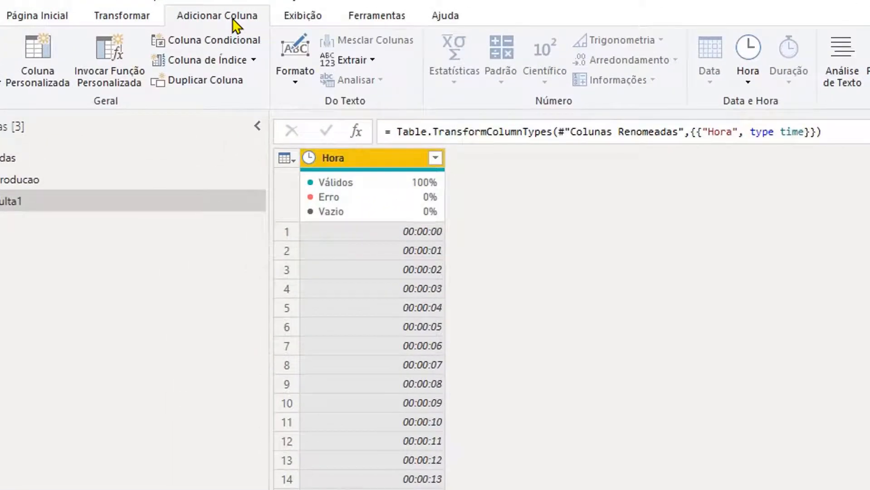
{"action": "left_click", "coordinate": [748, 81]}
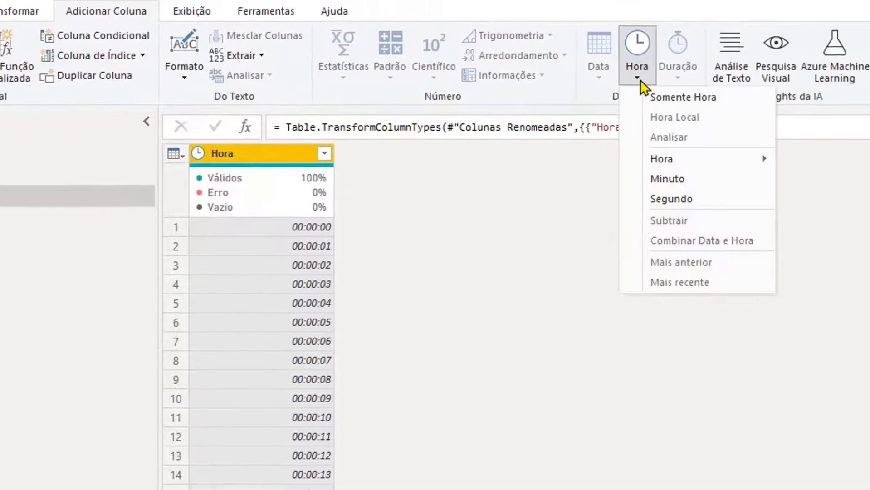
{"action": "mouse_move", "coordinate": [681, 162]}
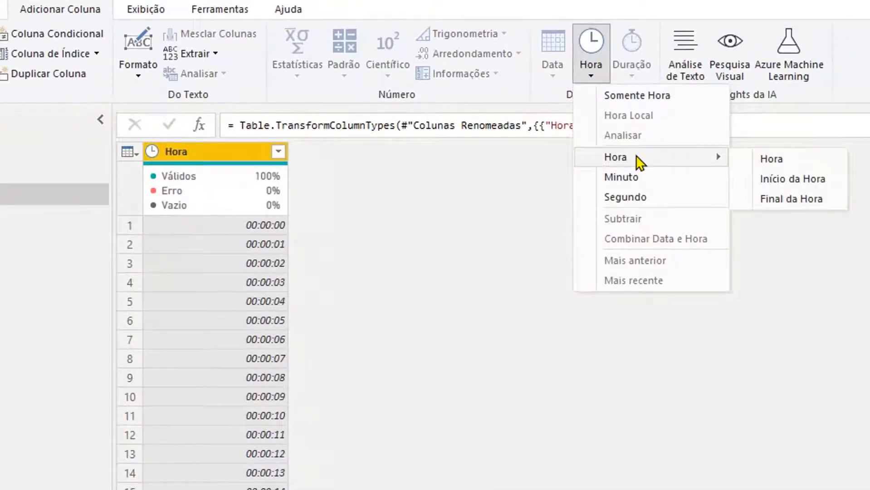
{"action": "left_click", "coordinate": [797, 159]}
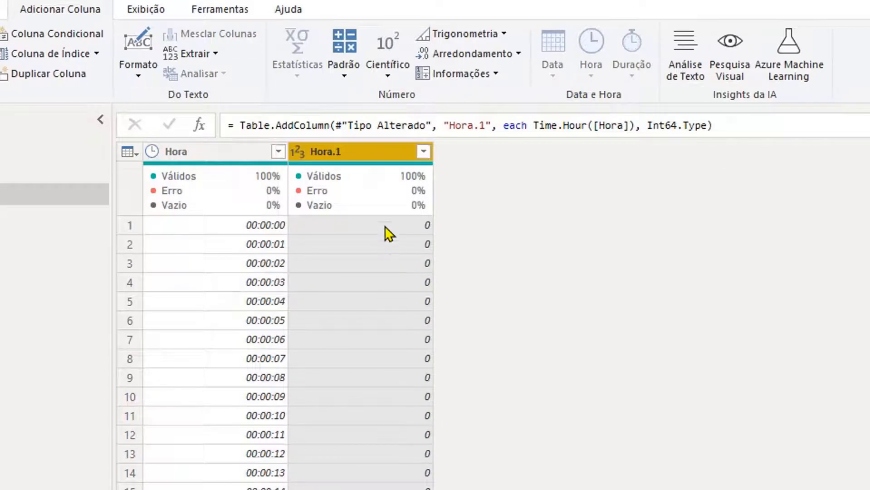
Review the distinct values of the Hora.1 column in its filter list without applying a filter
{"action": "left_click", "coordinate": [423, 154]}
{"action": "left_click", "coordinate": [399, 439]}
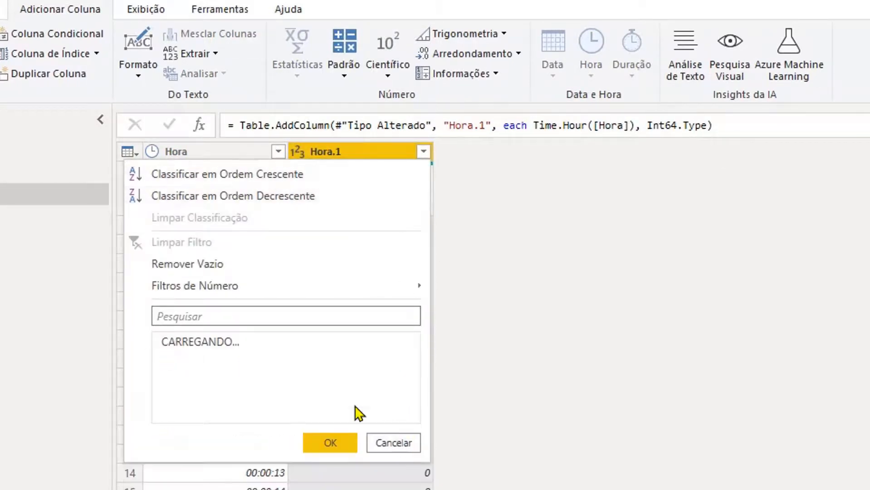
{"action": "scroll", "coordinate": [254, 399], "scroll_direction": "down", "scroll_amount": 3}
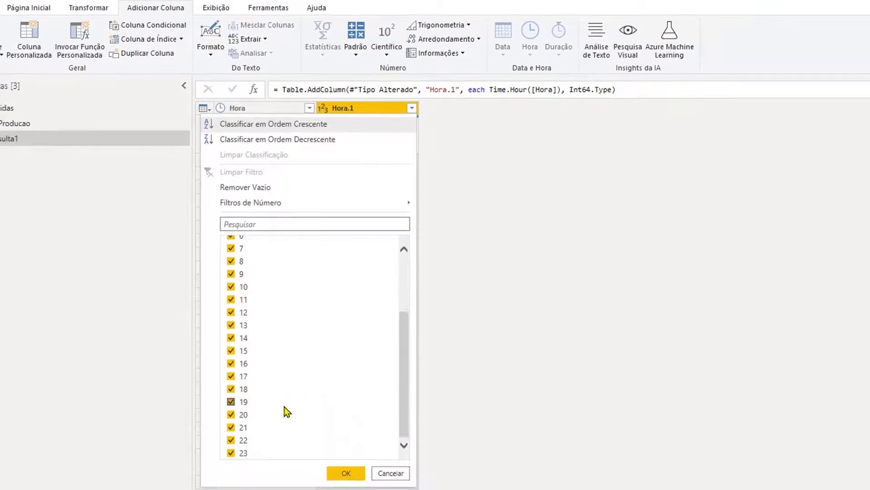
{"action": "scroll", "coordinate": [297, 255], "scroll_direction": "up", "scroll_amount": 3}
{"action": "scroll", "coordinate": [297, 330], "scroll_direction": "down", "scroll_amount": 3}
{"action": "left_click", "coordinate": [393, 474]}
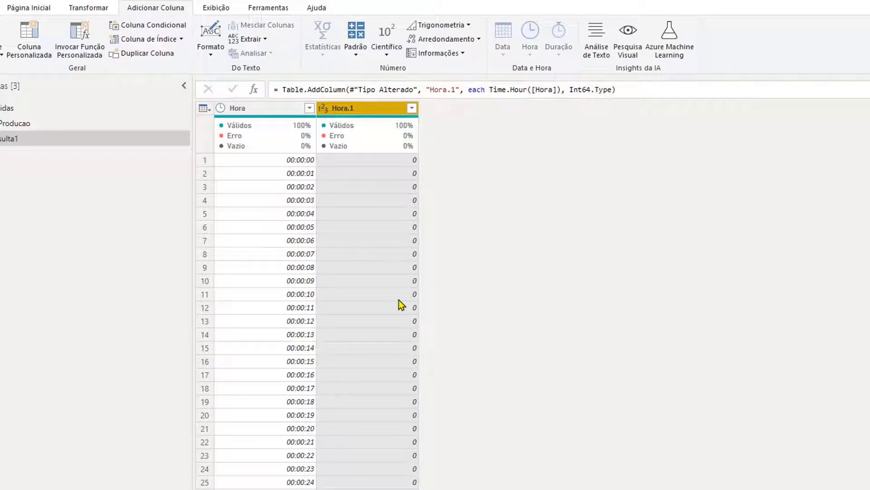
Rename the Hora.1 column as Hs
{"action": "left_click", "coordinate": [357, 108]}
{"action": "double_click", "coordinate": [357, 108]}
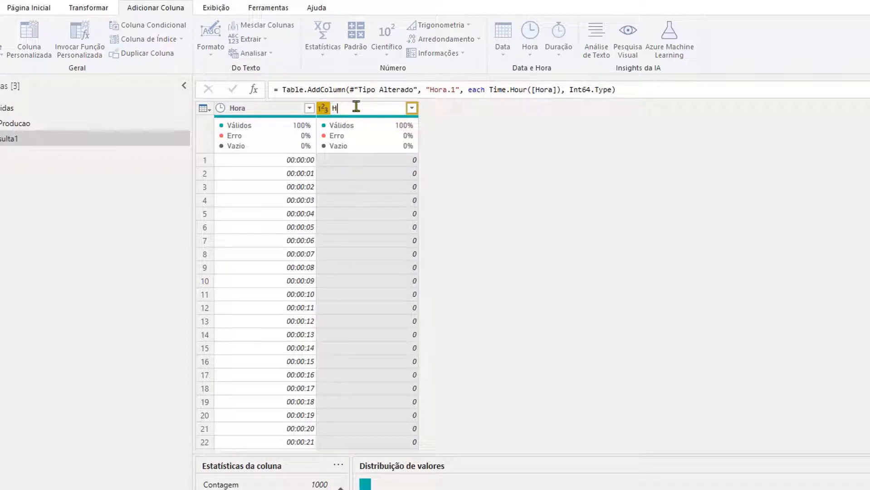
{"action": "type", "text": "Hs"}
{"action": "key", "text": "Return"}
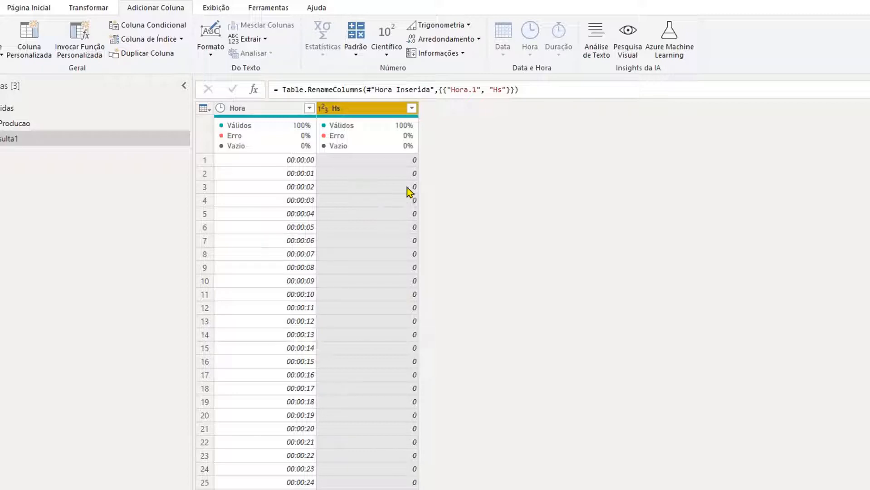
Start a conditional column named Período and add two extra Senão Se clauses to it
{"action": "left_click", "coordinate": [140, 27]}
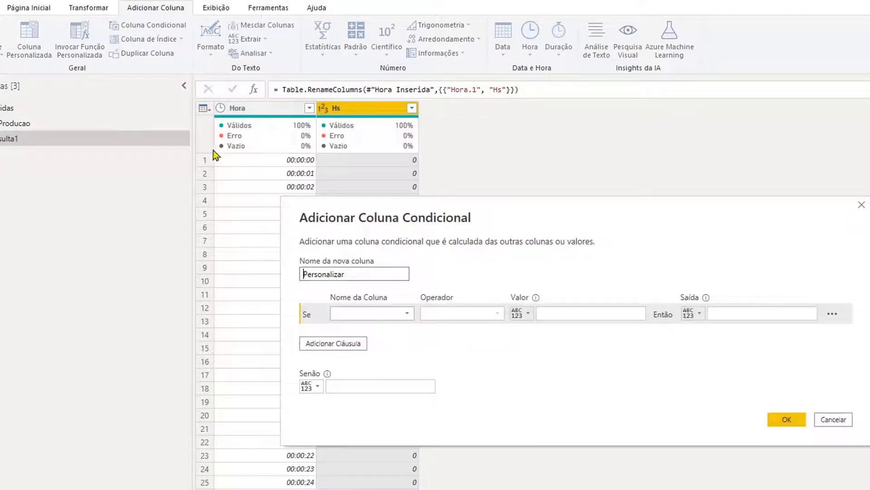
{"action": "double_click", "coordinate": [359, 274]}
{"action": "type", "text": "P"}
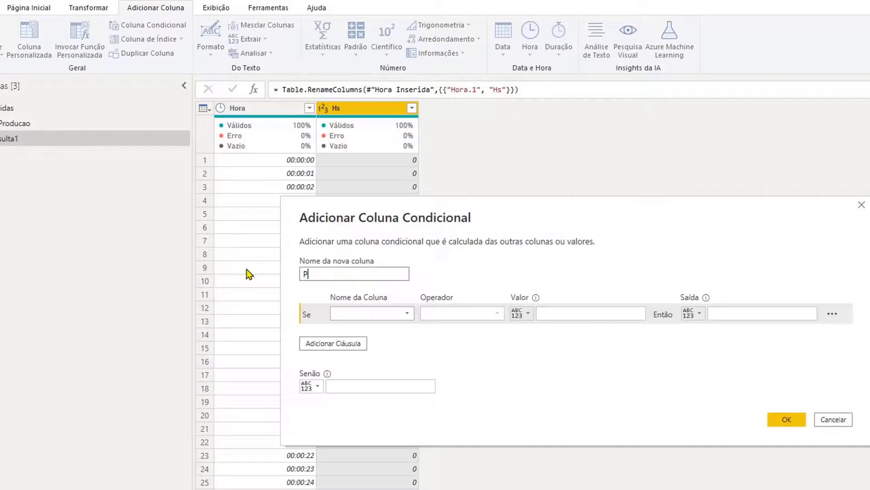
{"action": "type", "text": "eríodo"}
{"action": "left_click", "coordinate": [342, 345]}
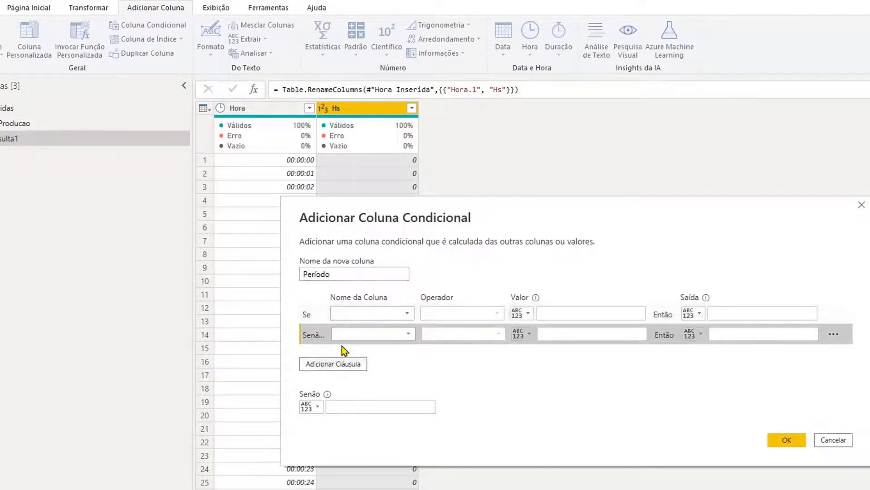
{"action": "left_click", "coordinate": [342, 360]}
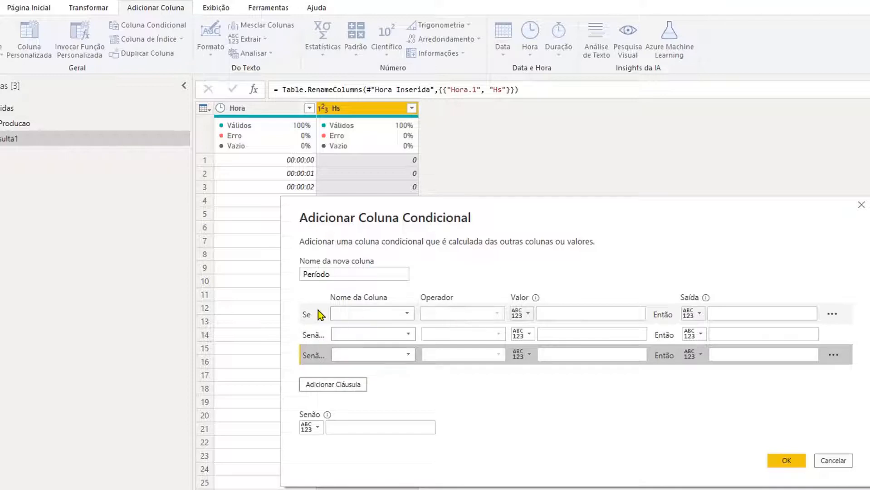
{"action": "left_click", "coordinate": [587, 313]}
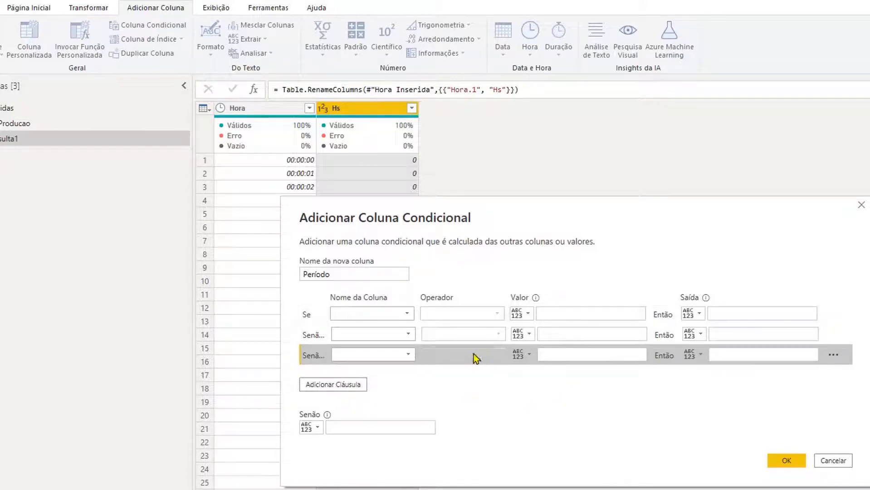
{"action": "left_click", "coordinate": [345, 428]}
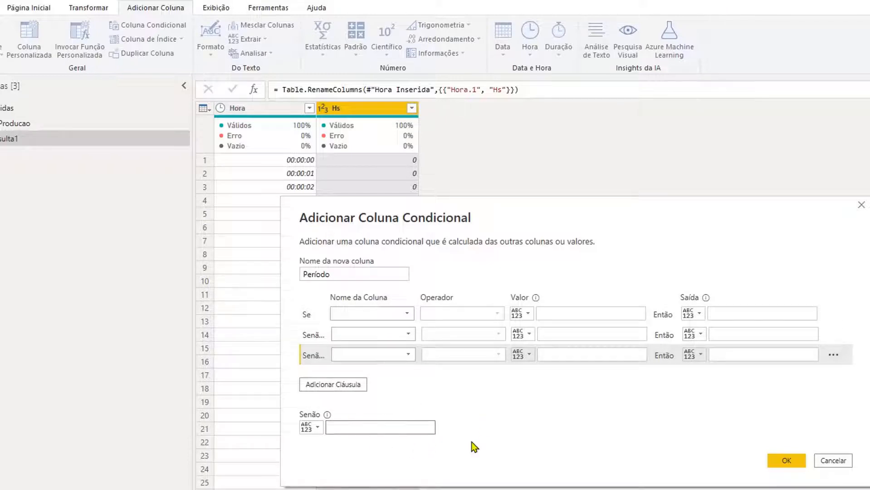
Base all three clauses of the Período conditional column on the Hs column
{"action": "left_click", "coordinate": [398, 318]}
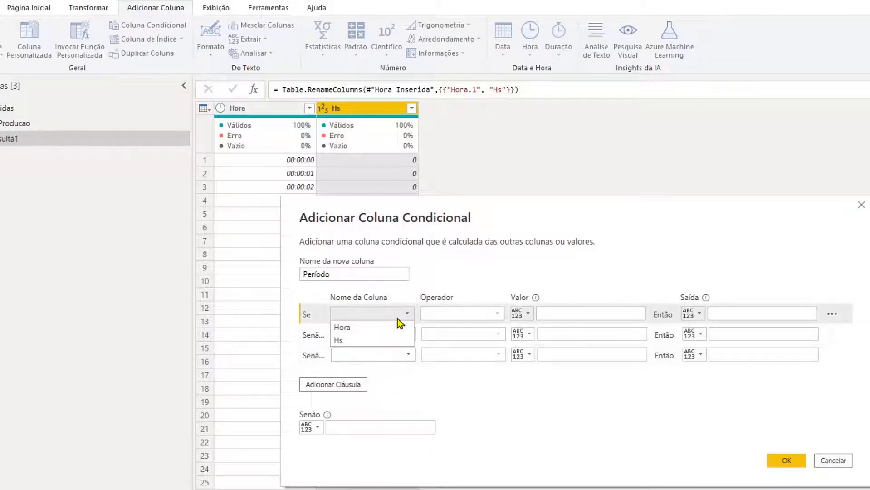
{"action": "left_click", "coordinate": [387, 344]}
{"action": "left_click", "coordinate": [372, 335]}
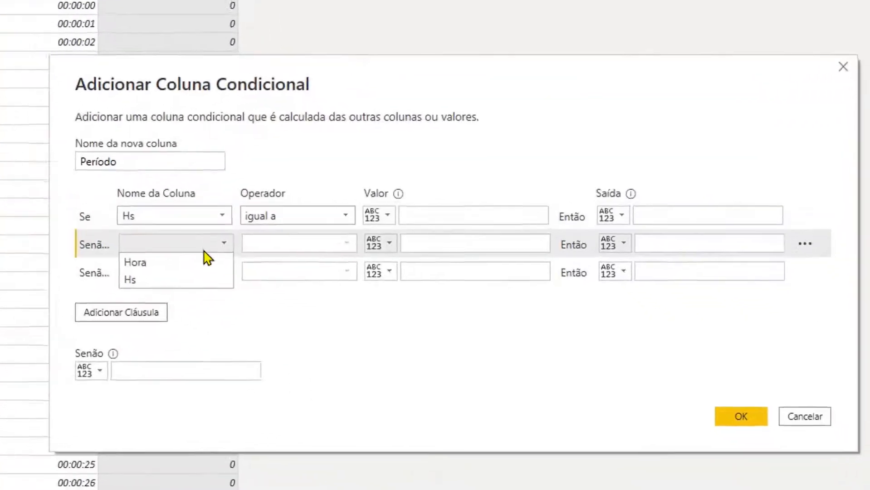
{"action": "left_click", "coordinate": [171, 268]}
{"action": "left_click", "coordinate": [171, 266]}
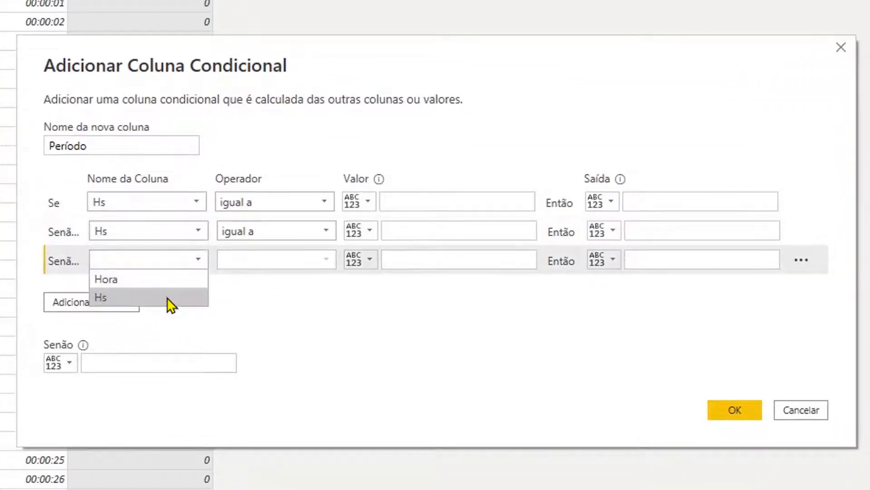
{"action": "left_click", "coordinate": [175, 308]}
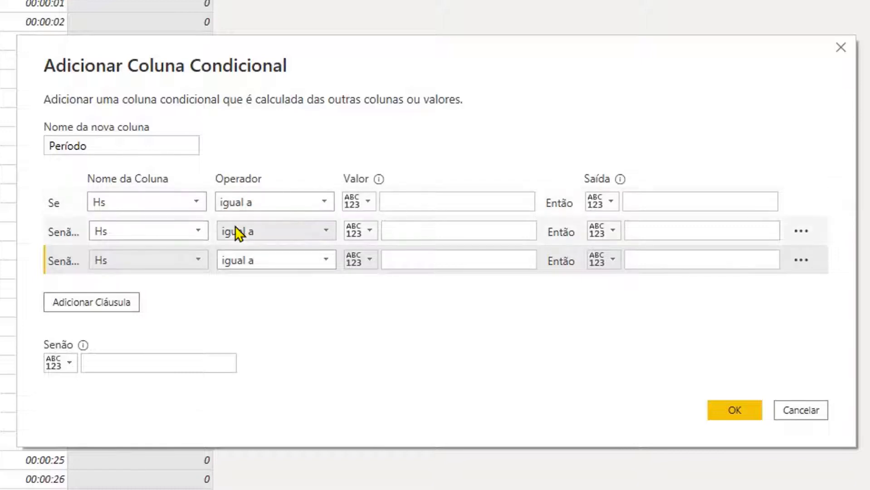
Set the operator of the first two clauses to é maior que
{"action": "left_click", "coordinate": [288, 205]}
{"action": "left_click", "coordinate": [298, 256]}
{"action": "left_click", "coordinate": [307, 234]}
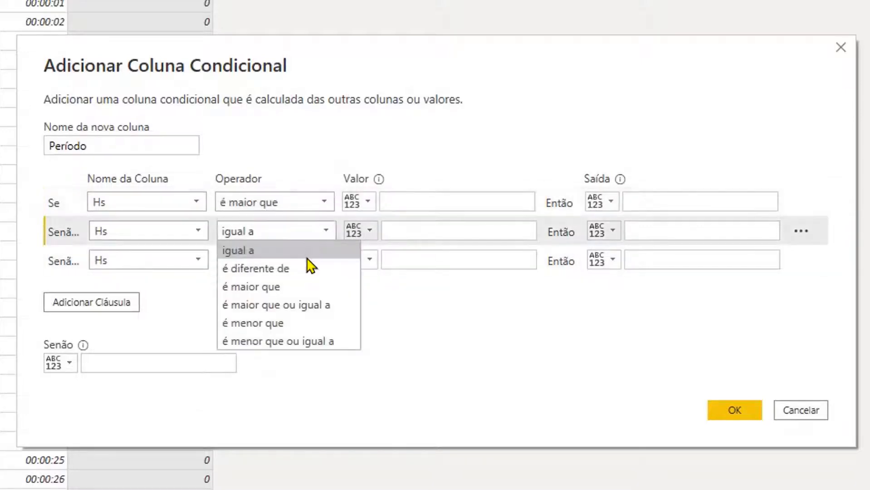
{"action": "left_click", "coordinate": [303, 283]}
{"action": "left_click", "coordinate": [306, 234]}
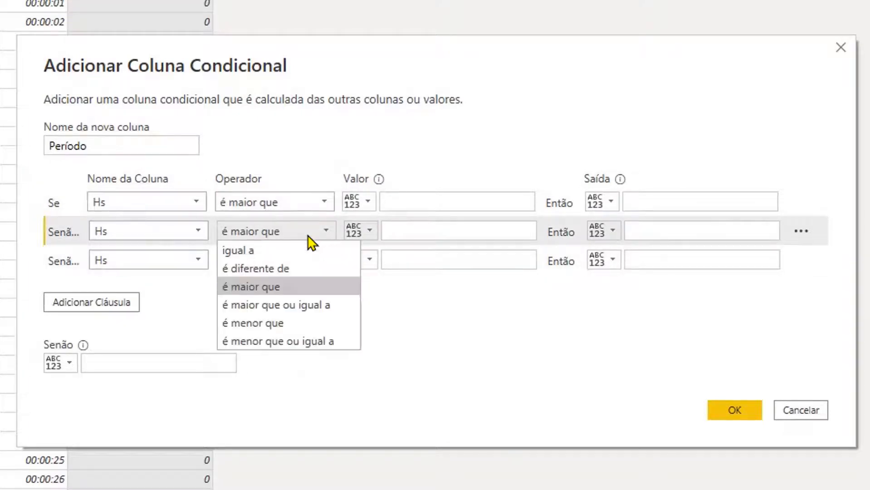
Set the operator of all three clauses to é menor que
{"action": "left_click", "coordinate": [316, 205]}
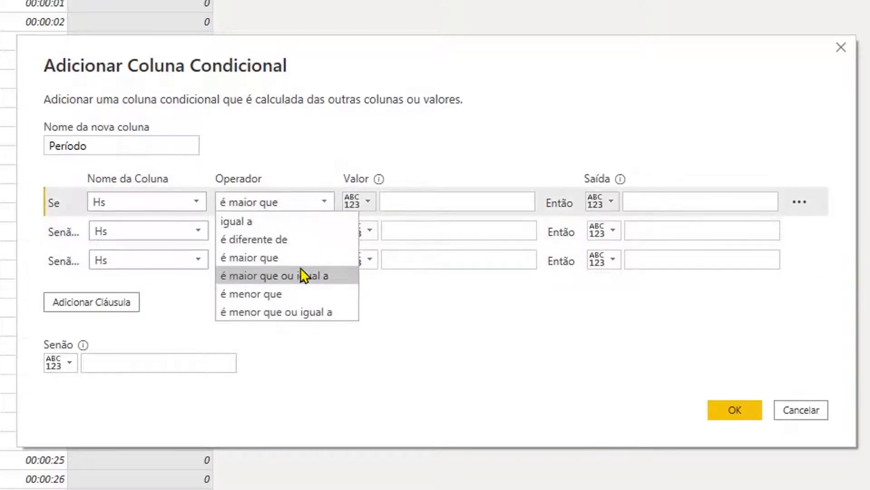
{"action": "left_click", "coordinate": [298, 292]}
{"action": "left_click", "coordinate": [307, 231]}
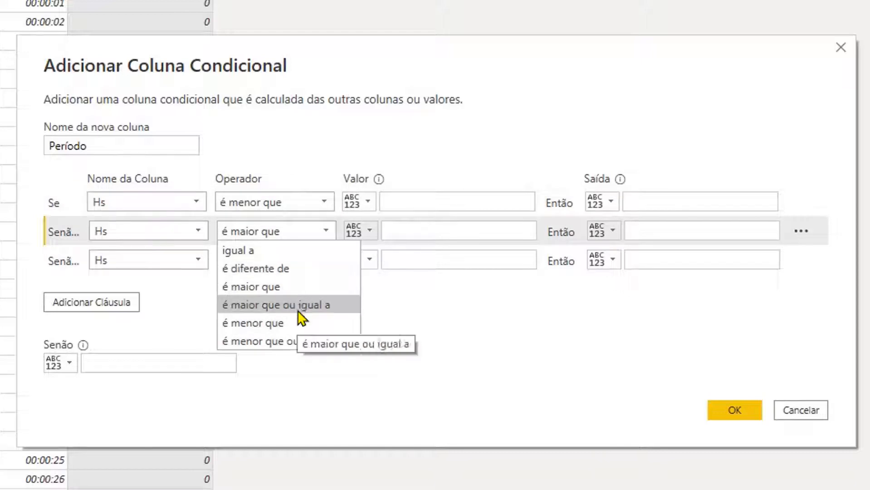
{"action": "left_click", "coordinate": [303, 323]}
{"action": "left_click", "coordinate": [311, 265]}
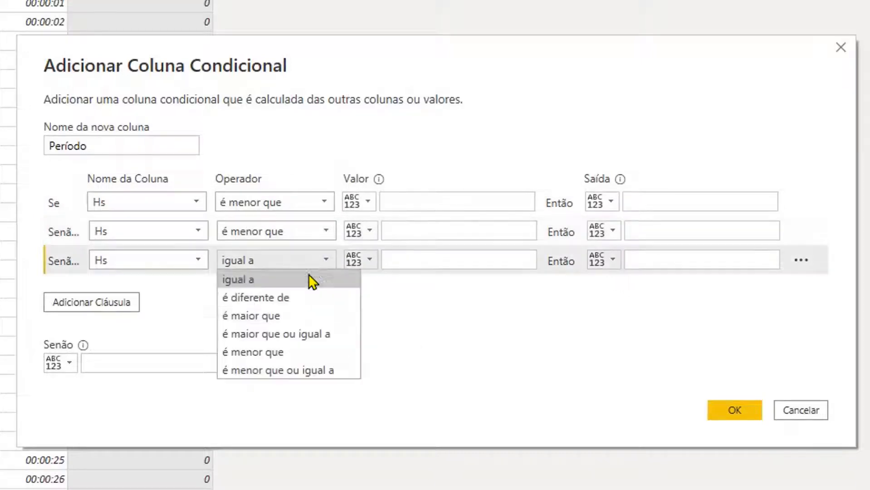
{"action": "left_click", "coordinate": [286, 353]}
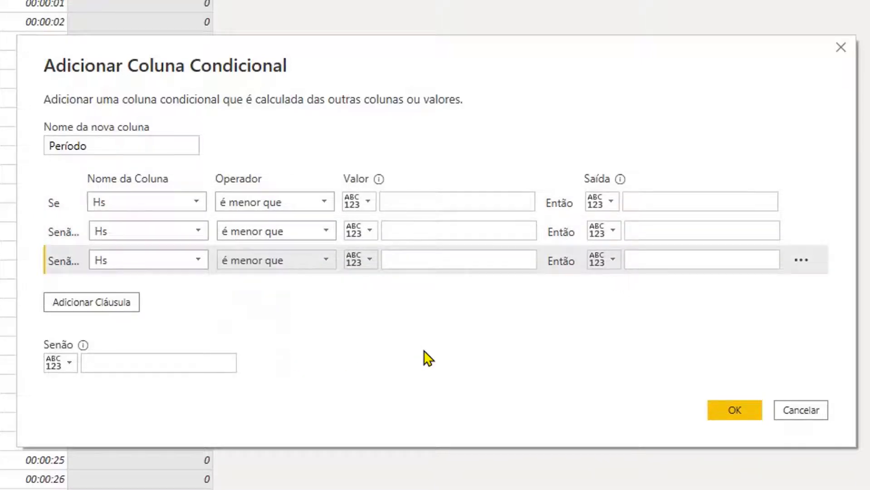
Set the comparison values of the three clauses to 6, 12 and 18, in that order
{"action": "left_click", "coordinate": [457, 206]}
{"action": "type", "text": "6"}
{"action": "left_click", "coordinate": [443, 233]}
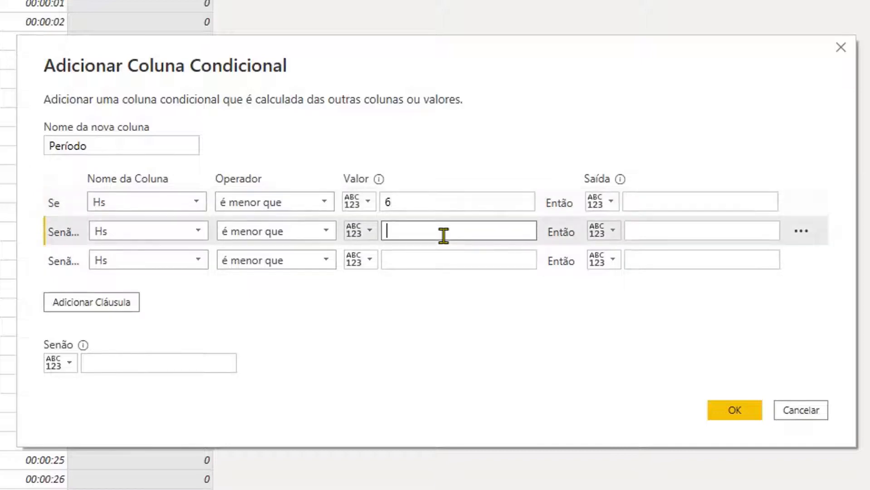
{"action": "type", "text": "12"}
{"action": "left_click", "coordinate": [447, 261]}
{"action": "type", "text": "17"}
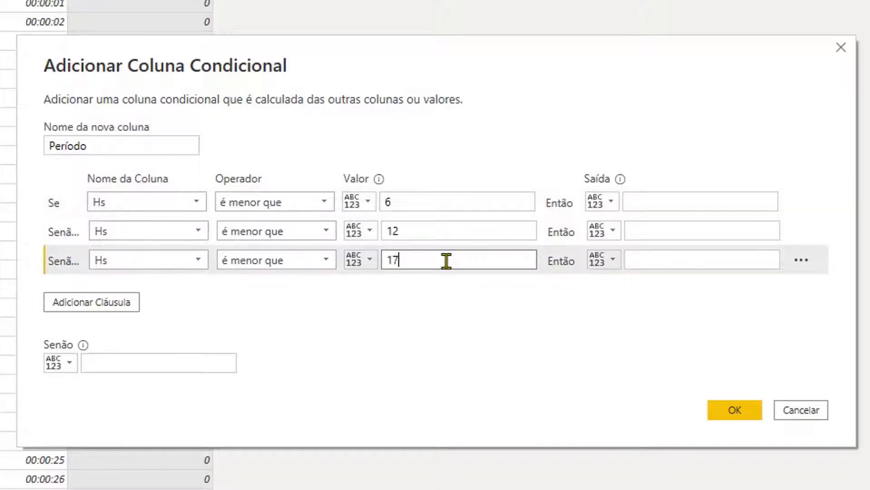
{"action": "key", "text": "BackSpace"}
Set the clause outputs to Madrugada, Matutino and Vespertino in order, with Noturno as the Senão value
{"action": "left_click", "coordinate": [696, 201]}
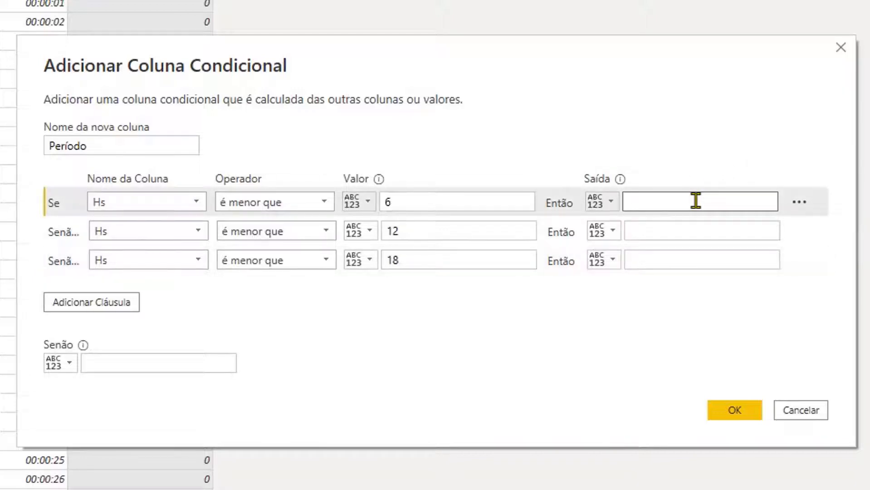
{"action": "type", "text": "Madrugada"}
{"action": "left_click", "coordinate": [702, 229]}
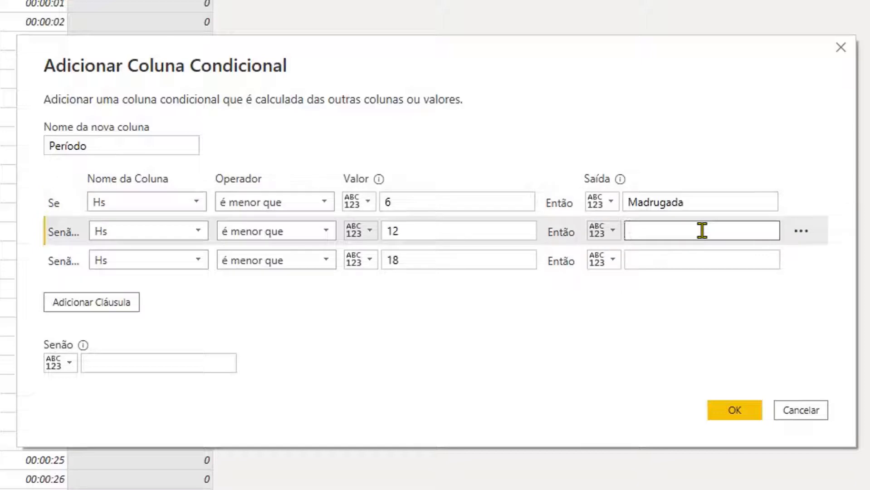
{"action": "type", "text": "Matutino"}
{"action": "left_click", "coordinate": [702, 260]}
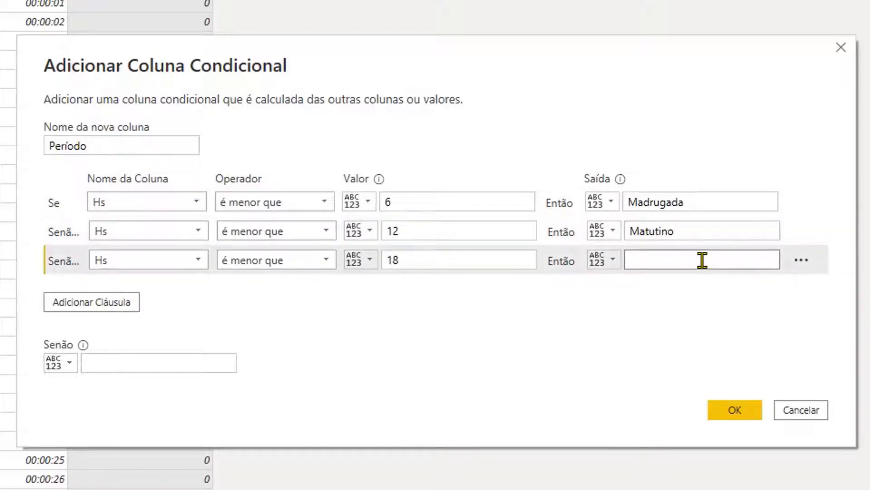
{"action": "type", "text": "Vespertino"}
{"action": "left_click", "coordinate": [202, 362]}
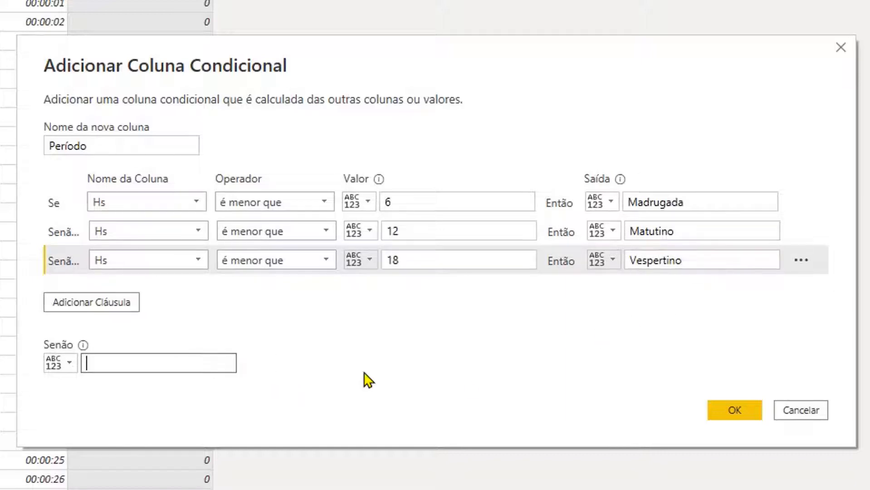
{"action": "type", "text": "Noturno"}
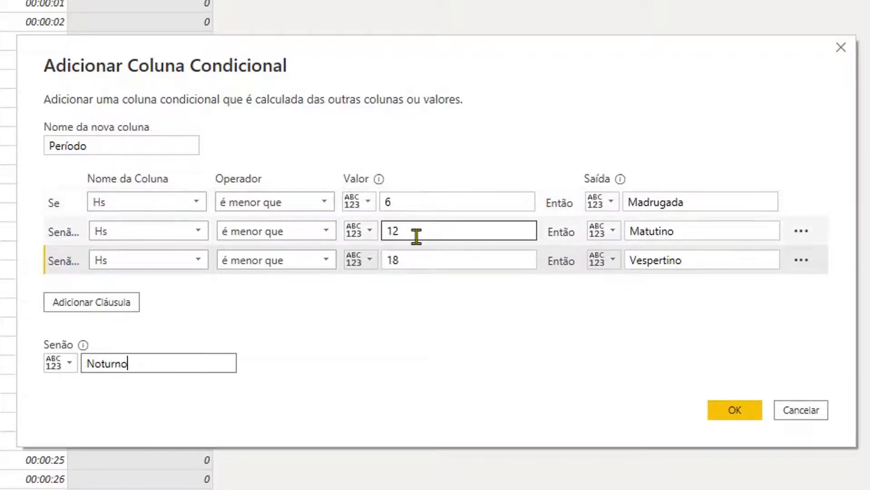
{"action": "left_click", "coordinate": [701, 234]}
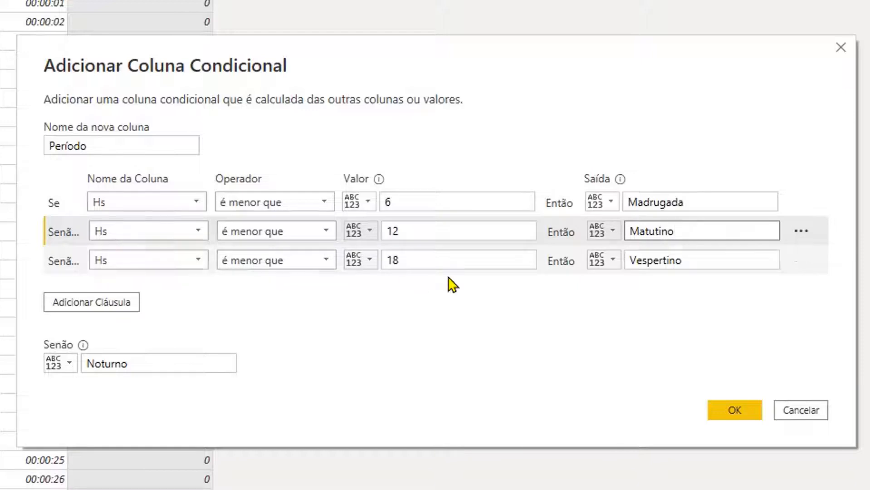
{"action": "left_click", "coordinate": [468, 257]}
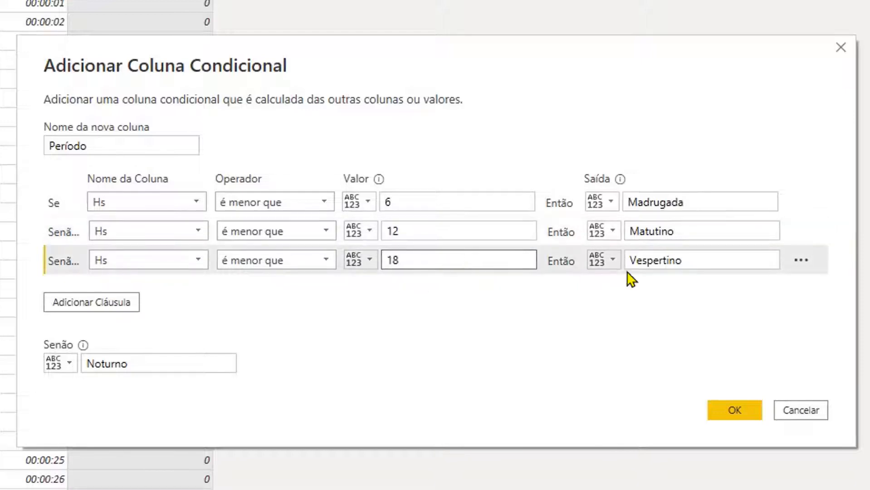
{"action": "left_click", "coordinate": [708, 263]}
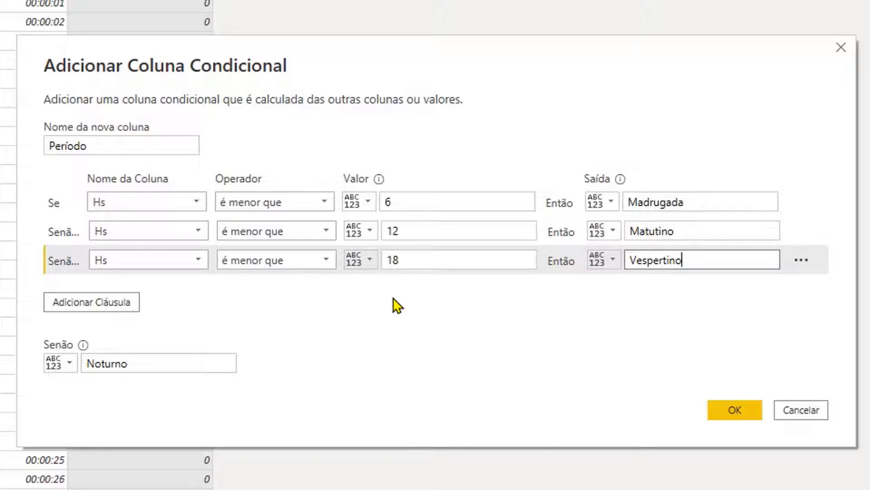
Create the Período conditional column from the configured clauses, keeping Noturno as the Senão value
{"action": "left_click", "coordinate": [204, 363]}
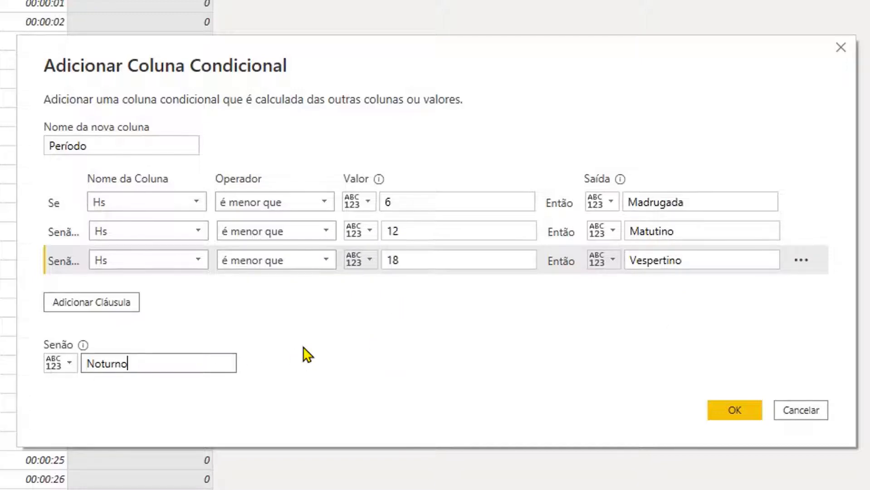
{"action": "left_click", "coordinate": [731, 412]}
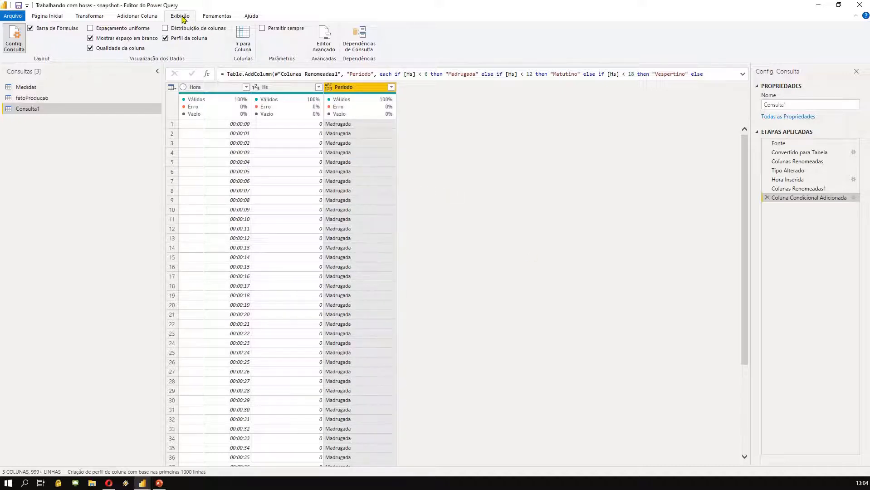
In the Advanced Editor code of Consulta1, duplicate the "Coluna Condicional Adicionada" line directly below itself
{"action": "left_click", "coordinate": [325, 38]}
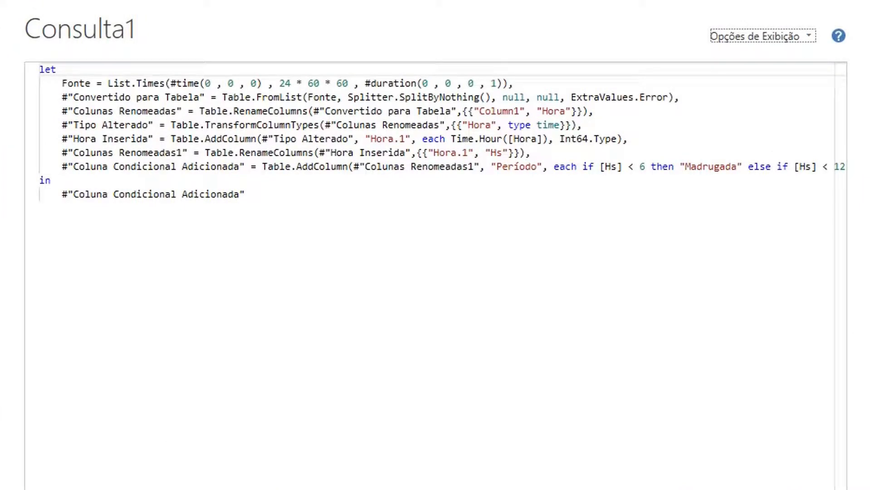
{"action": "left_click", "coordinate": [375, 167]}
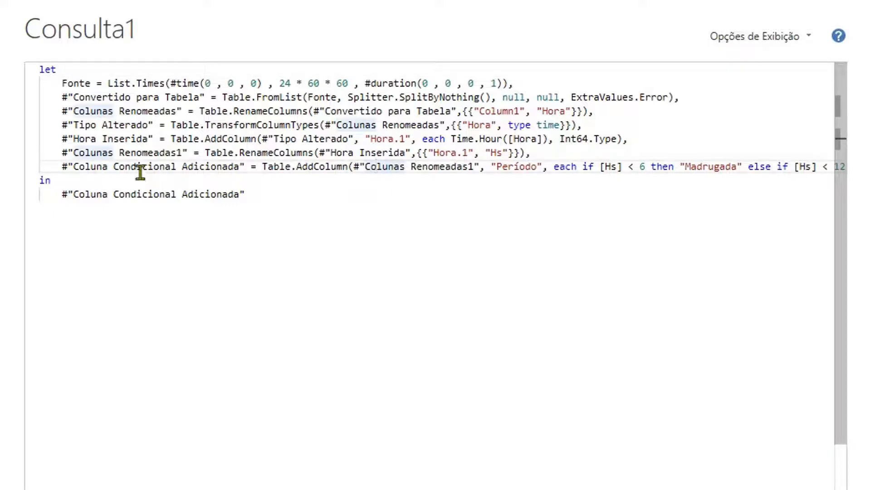
{"action": "left_click_drag", "start_coordinate": [73, 166], "coordinate": [245, 167]}
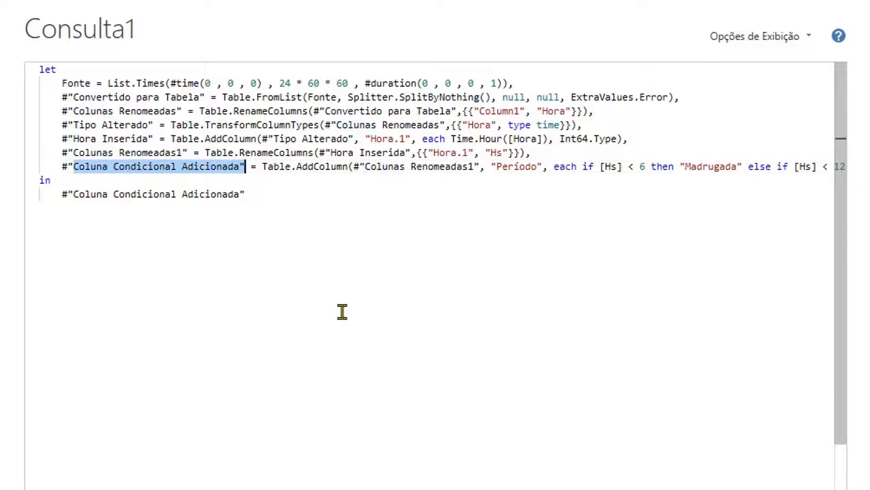
{"action": "key", "text": "Home"}
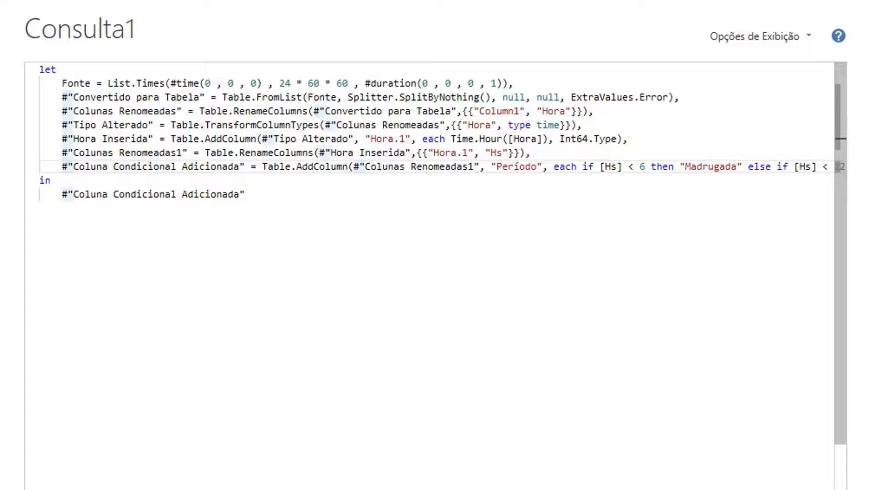
{"action": "key", "text": "End"}
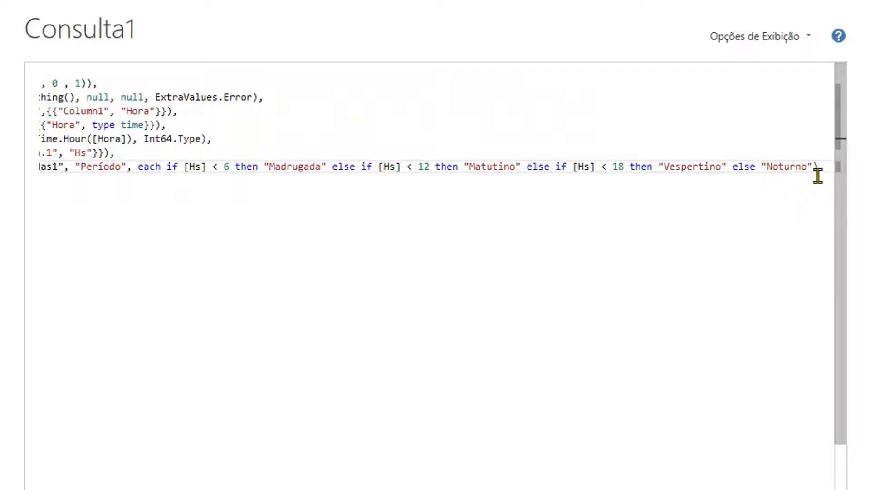
{"action": "triple_click", "coordinate": [817, 176]}
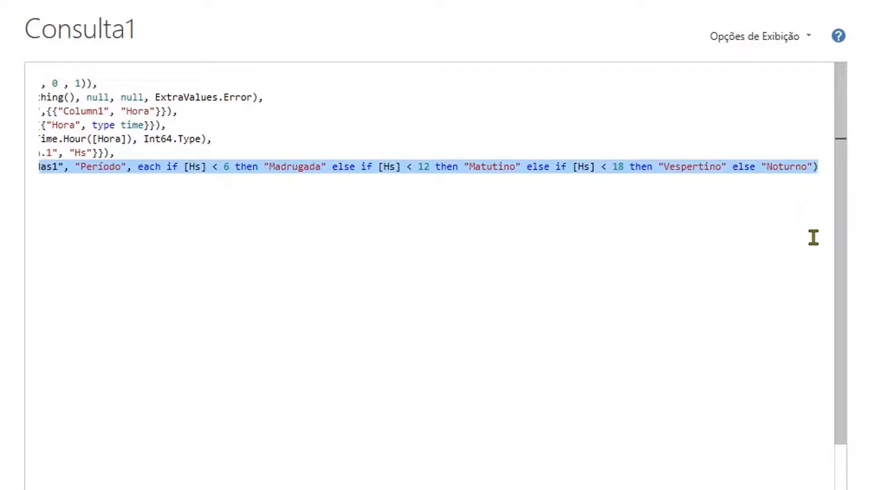
{"action": "key", "text": "ctrl+c"}
{"action": "key", "text": "End"}
{"action": "key", "text": "Return"}
{"action": "key", "text": "ctrl+v"}
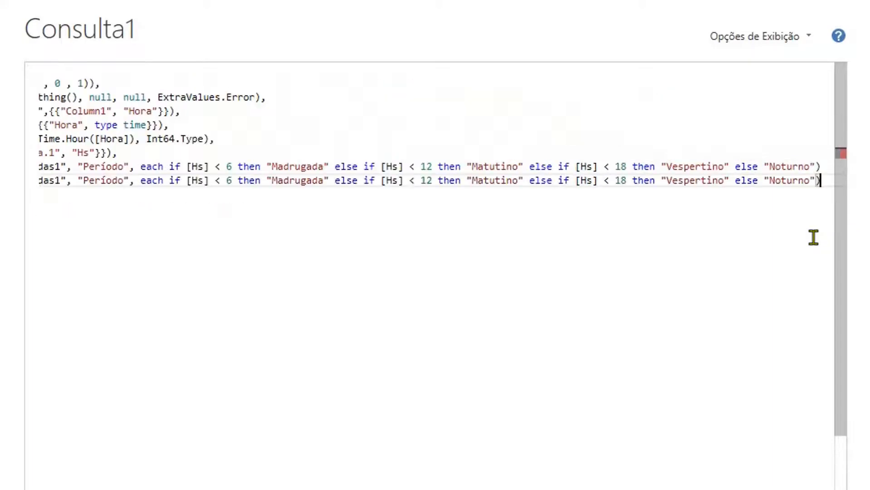
Add a comma at the end of the original "Coluna Condicional Adicionada" line to separate it from its copy
{"action": "key", "text": "Home"}
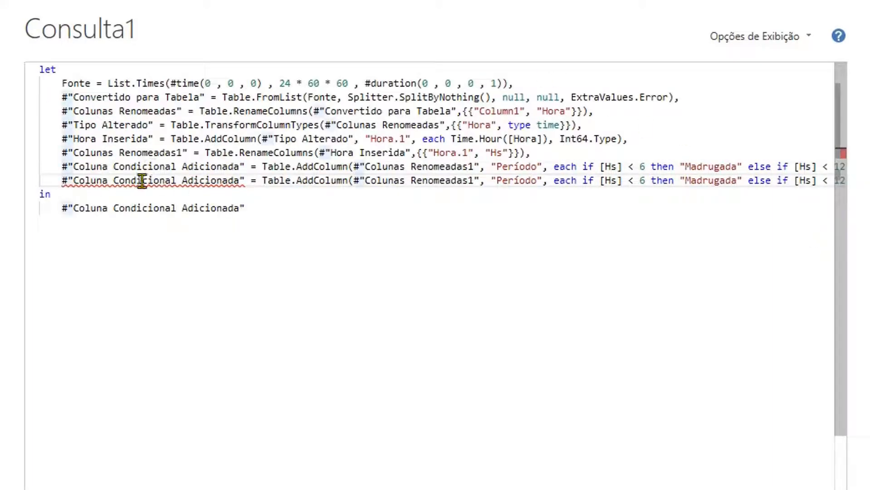
{"action": "key", "text": "Up"}
{"action": "key", "text": "End"}
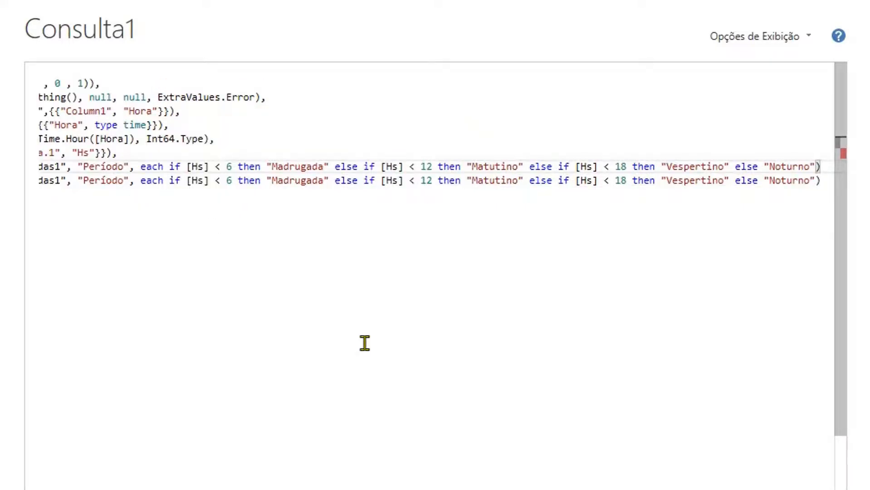
{"action": "key", "text": "Home"}
{"action": "key", "text": "End"}
{"action": "type", "text": ","}
{"action": "key", "text": "Home"}
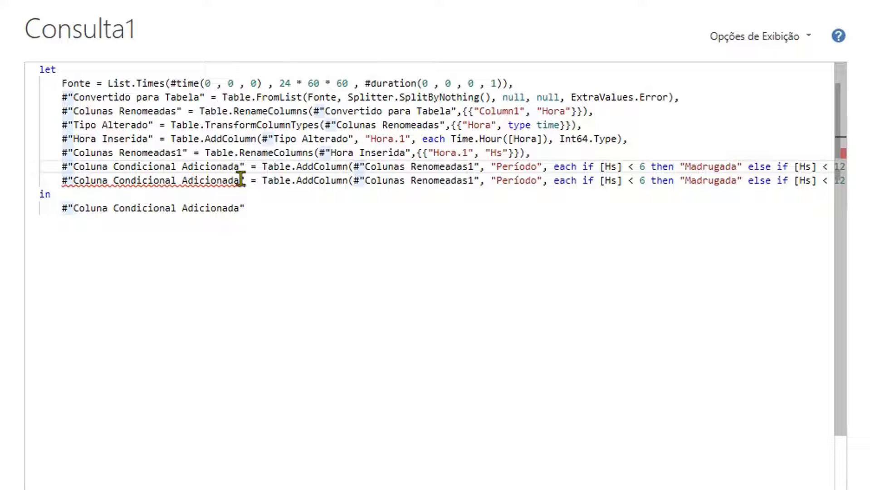
Rename the duplicated code step to "Coluna Condicional Adicionada1" and return that name in the in clause
{"action": "left_click_drag", "start_coordinate": [250, 181], "coordinate": [63, 180]}
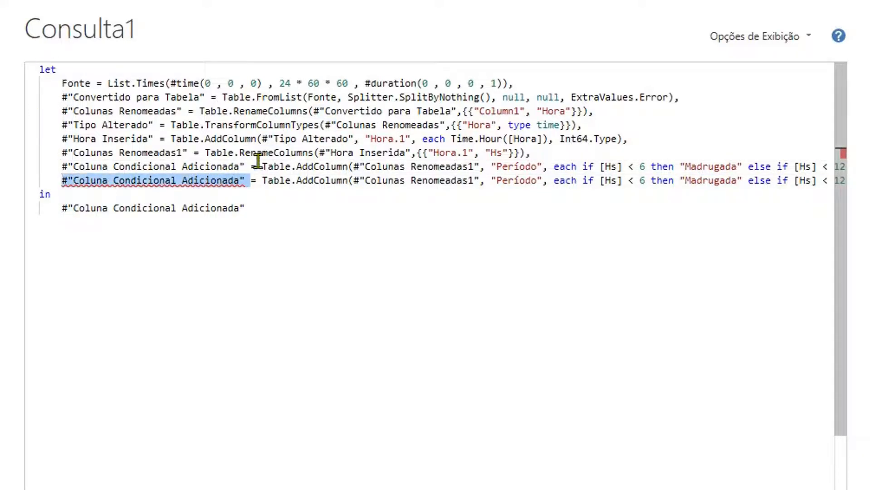
{"action": "left_click", "coordinate": [239, 180]}
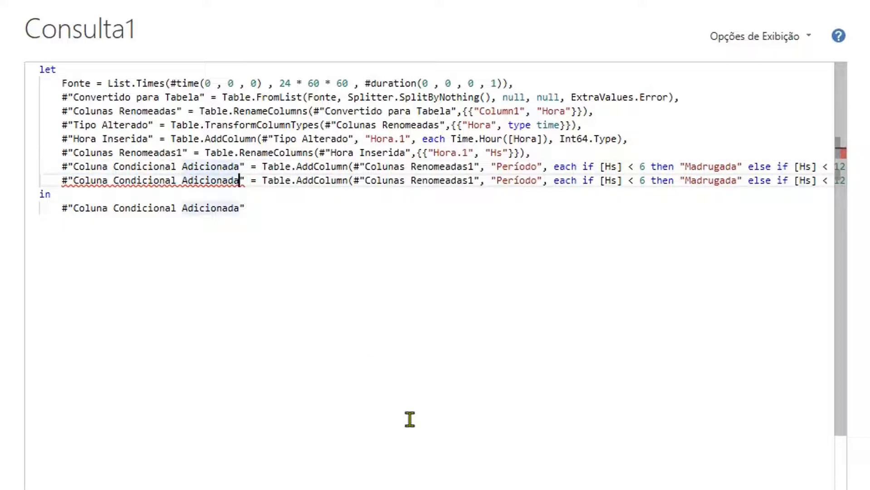
{"action": "type", "text": "1"}
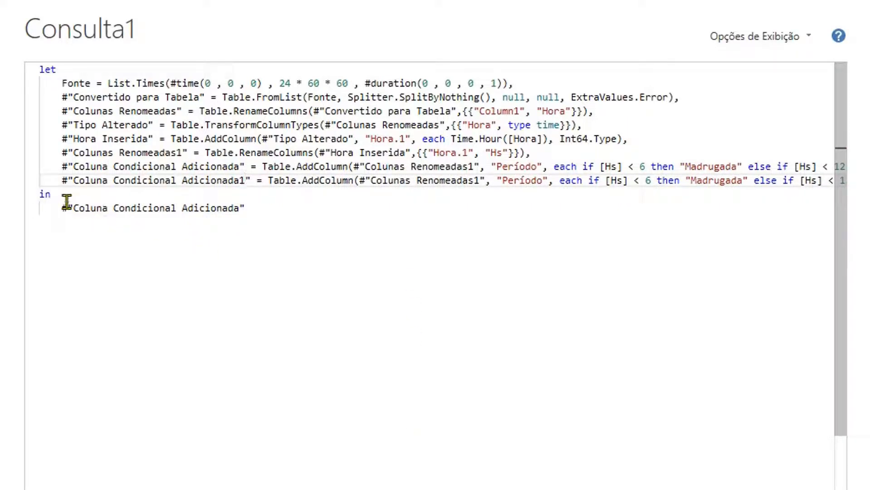
{"action": "left_click_drag", "start_coordinate": [62, 208], "coordinate": [252, 208]}
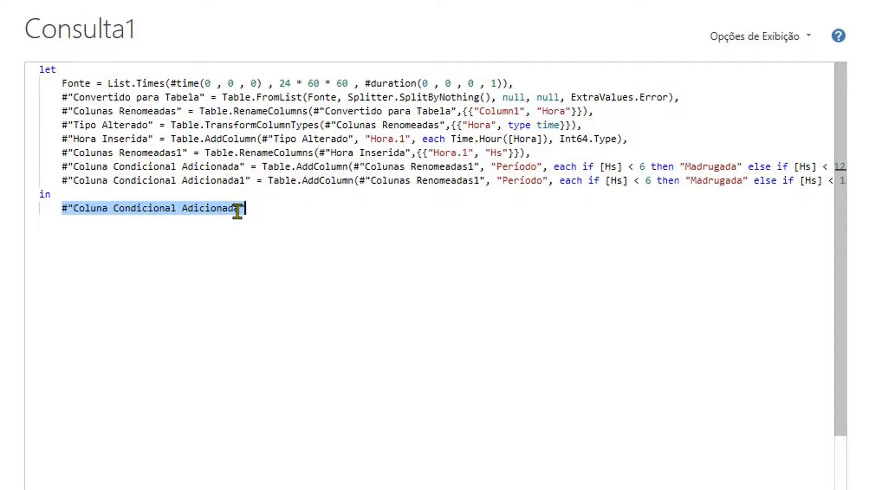
{"action": "left_click", "coordinate": [241, 210]}
{"action": "type", "text": "1"}
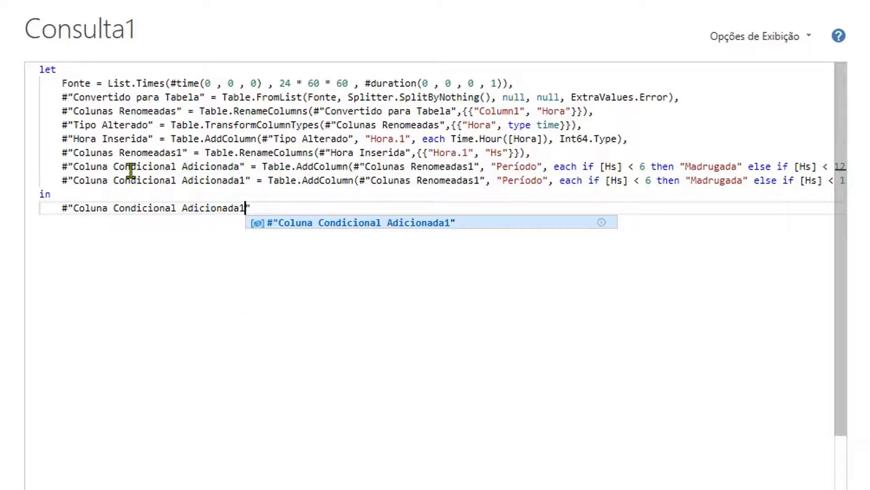
Replace the source table of the duplicated Table.AddColumn step with #"Coluna Condicional Adicionada"
{"action": "left_click", "coordinate": [357, 180]}
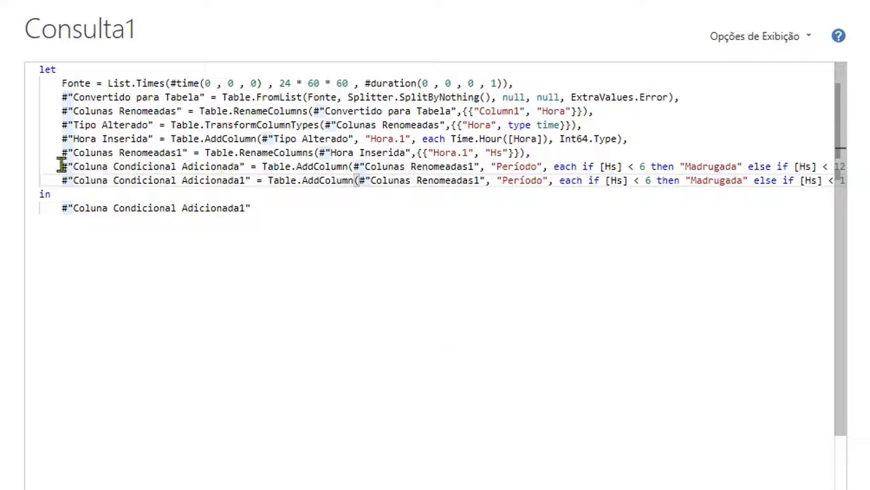
{"action": "left_click_drag", "start_coordinate": [62, 167], "coordinate": [245, 167]}
{"action": "key", "text": "ctrl+c"}
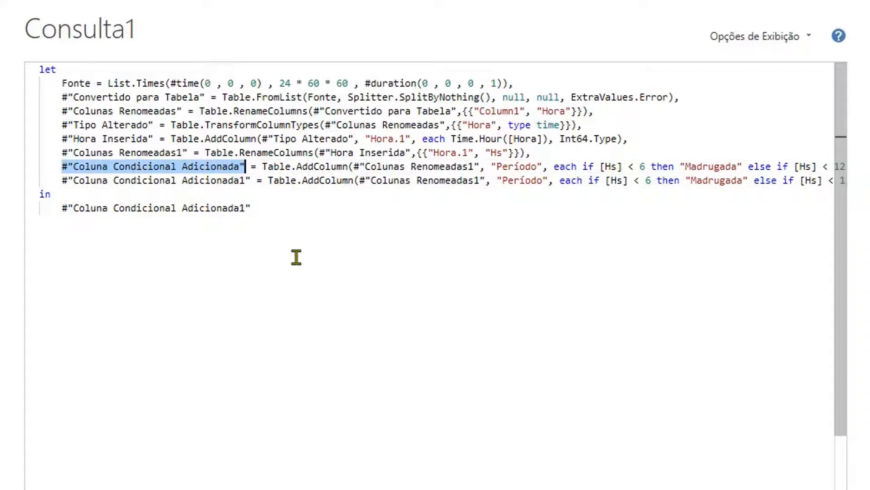
{"action": "left_click", "coordinate": [359, 181]}
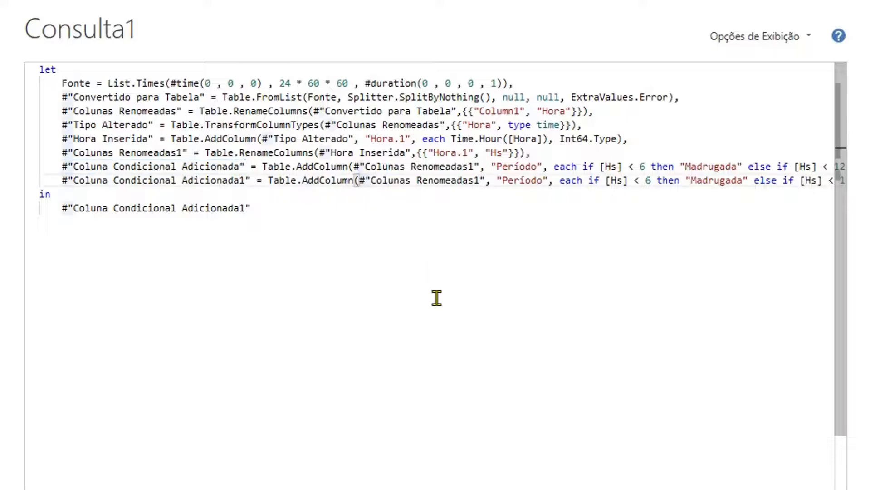
{"action": "key", "text": "shift+Right"}
{"action": "key", "text": "shift+Right"}
{"action": "key", "text": "shift+Right"}
{"action": "key", "text": "shift+Right"}
{"action": "key", "text": "shift+Right"}
{"action": "key", "text": "shift+Right"}
{"action": "key", "text": "shift+Right"}
{"action": "key", "text": "shift+Right"}
{"action": "key", "text": "shift+Right"}
{"action": "key", "text": "shift+Right"}
{"action": "key", "text": "shift+Right"}
{"action": "key", "text": "shift+Right"}
{"action": "key", "text": "shift+Right"}
{"action": "key", "text": "shift+Right"}
{"action": "key", "text": "shift+Right"}
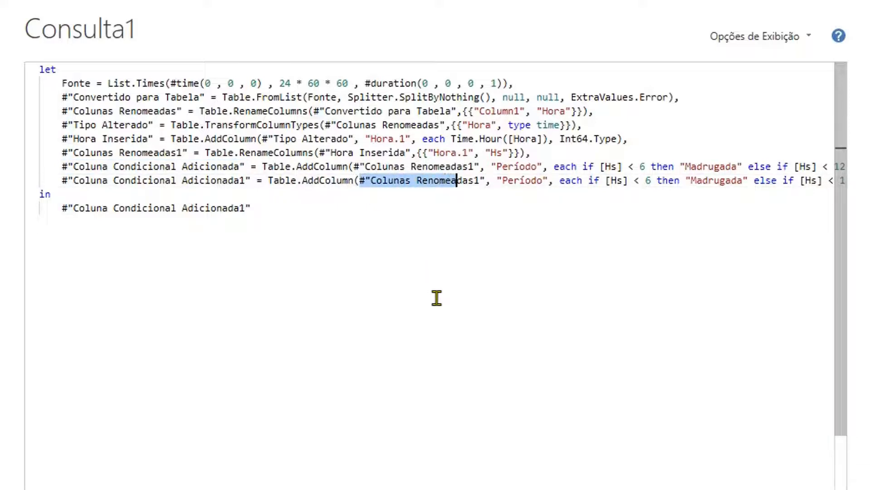
{"action": "key", "text": "shift+Right"}
{"action": "key", "text": "shift+Right"}
{"action": "key", "text": "shift+Right"}
{"action": "key", "text": "ctrl+v"}
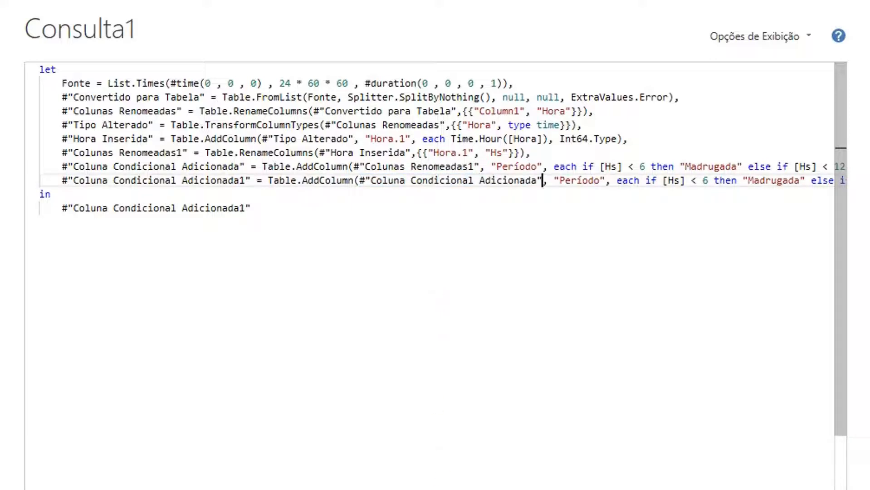
In the duplicated step, replace the output "Madrugada" with 1 and "Matutino" with 2
{"action": "scroll", "coordinate": [435, 140], "scroll_direction": "right", "scroll_amount": 10}
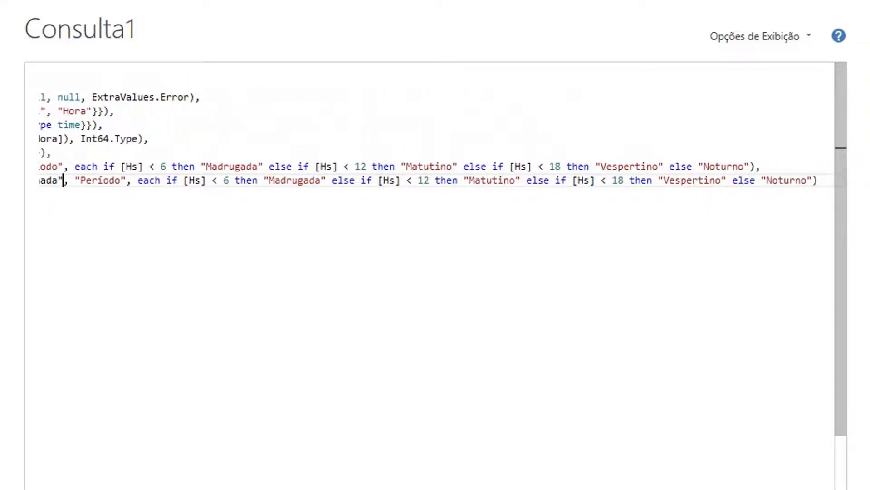
{"action": "left_click", "coordinate": [263, 167]}
{"action": "key", "text": "Down"}
{"action": "key", "text": "ctrl+shift+Right"}
{"action": "key", "text": "shift+Right"}
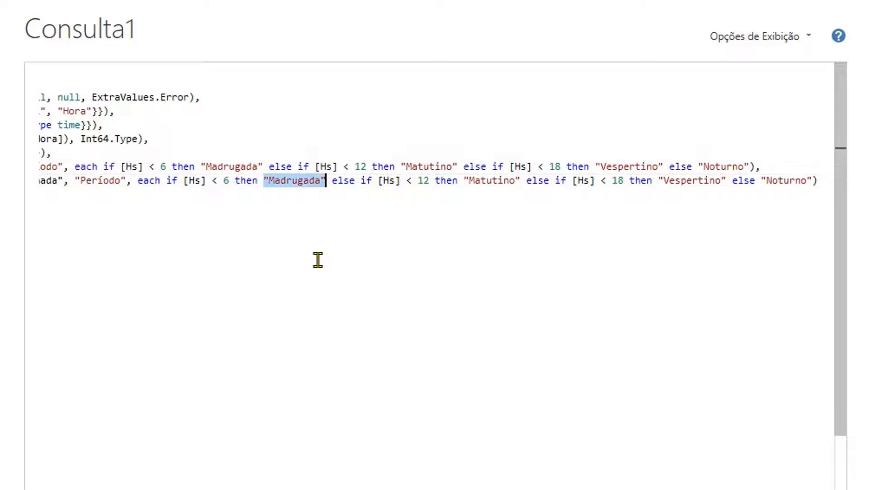
{"action": "type", "text": "1"}
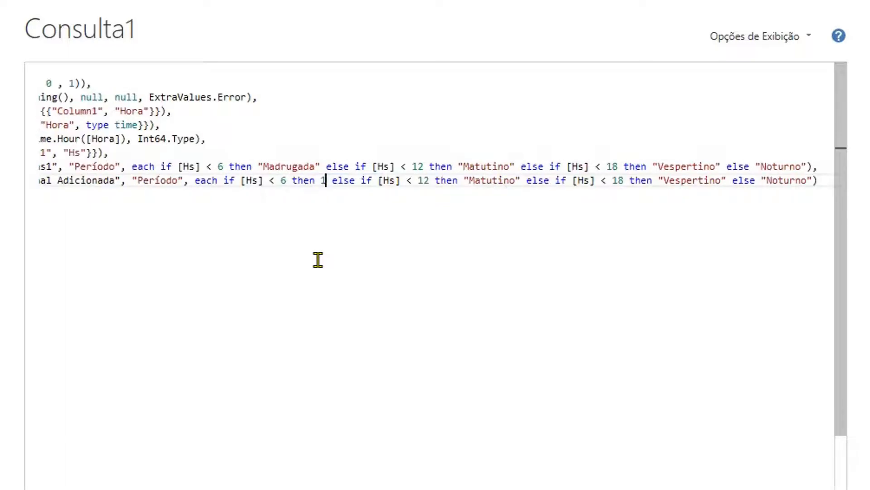
{"action": "key", "text": "ctrl+Right"}
{"action": "key", "text": "ctrl+Right"}
{"action": "key", "text": "ctrl+Right"}
{"action": "key", "text": "ctrl+Right"}
{"action": "key", "text": "ctrl+Right"}
{"action": "key", "text": "ctrl+Right"}
{"action": "key", "text": "ctrl+shift+Right"}
{"action": "type", "text": "2"}
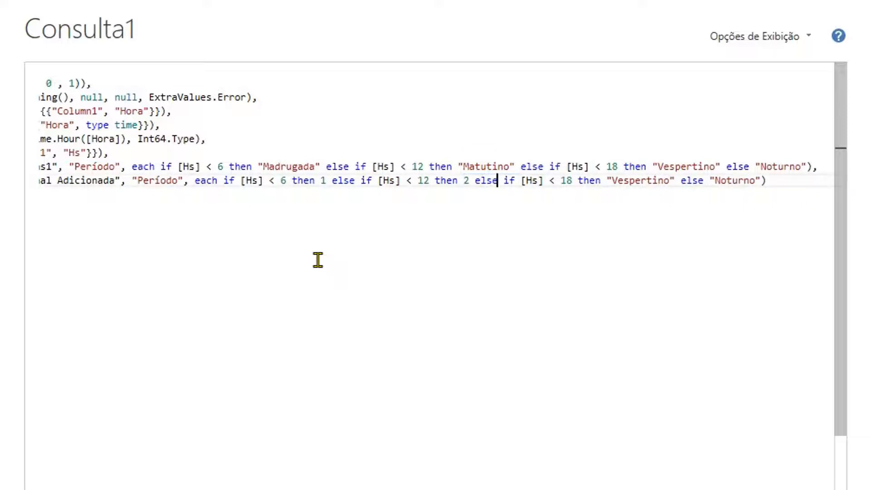
Replace the duplicated step's outputs "Vespertino" with 3 and "Noturno" with 4, and apply the edited code
{"action": "key", "text": "ctrl+Right"}
{"action": "key", "text": "ctrl+Right"}
{"action": "key", "text": "ctrl+Right"}
{"action": "key", "text": "ctrl+Right"}
{"action": "key", "text": "ctrl+Right"}
{"action": "key", "text": "ctrl+Right"}
{"action": "key", "text": "ctrl+shift+Right"}
{"action": "key", "text": "ctrl+shift+Right"}
{"action": "type", "text": "3"}
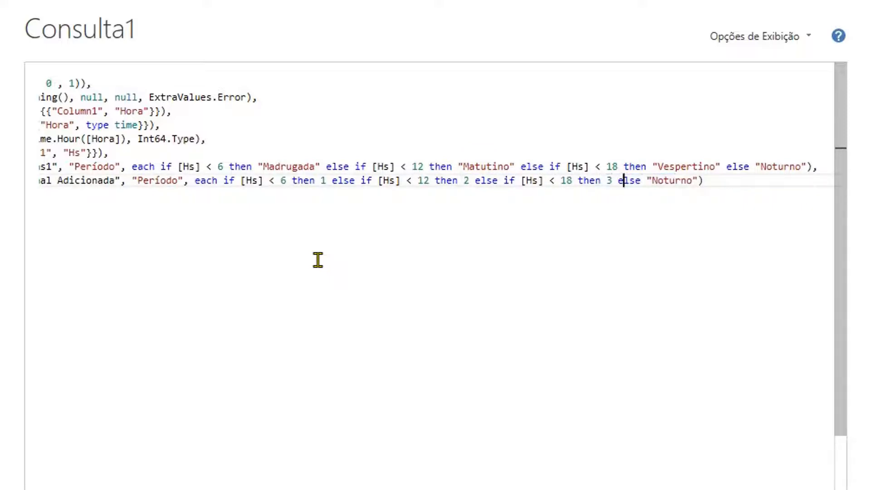
{"action": "key", "text": "ctrl+shift+Right"}
{"action": "key", "text": "ctrl+shift+Right"}
{"action": "type", "text": "4"}
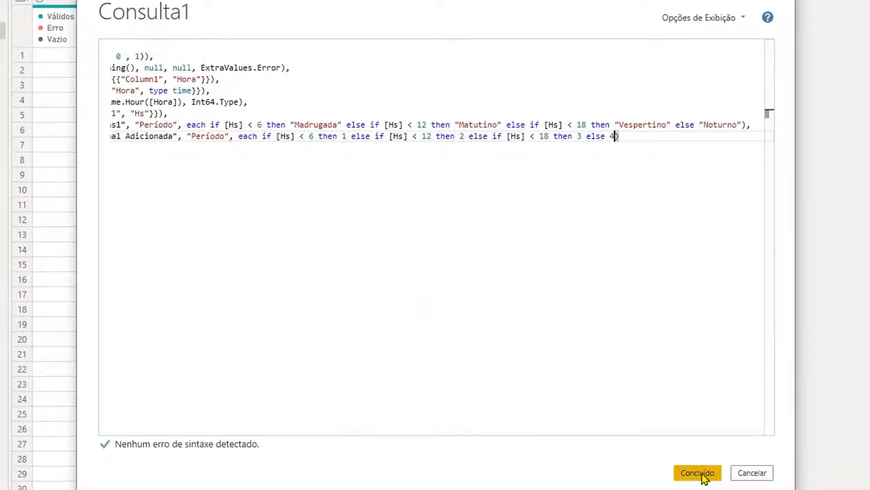
{"action": "left_click", "coordinate": [699, 473]}
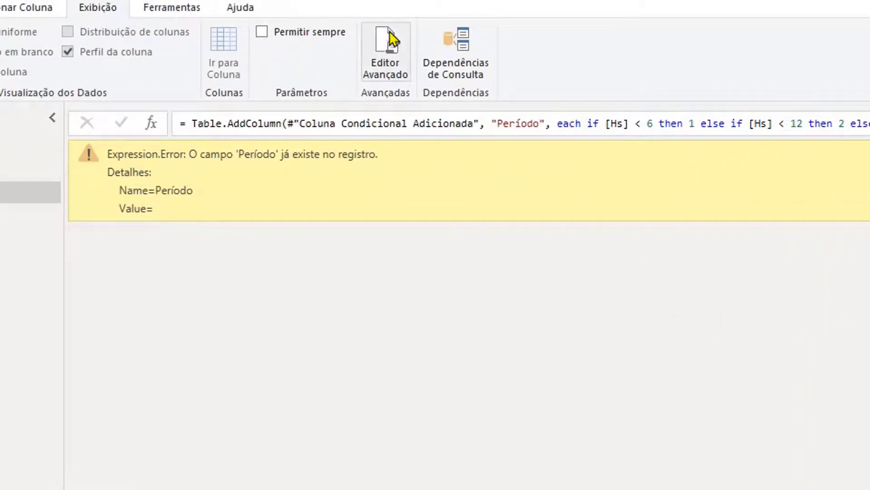
Reopen the query code and change the new column name in the duplicated step to "Período nr"
{"action": "left_click", "coordinate": [393, 52]}
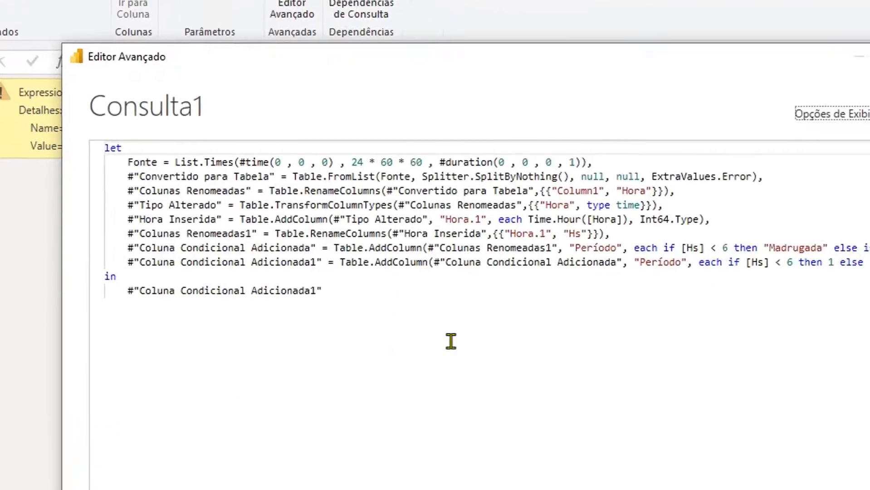
{"action": "left_click", "coordinate": [681, 262]}
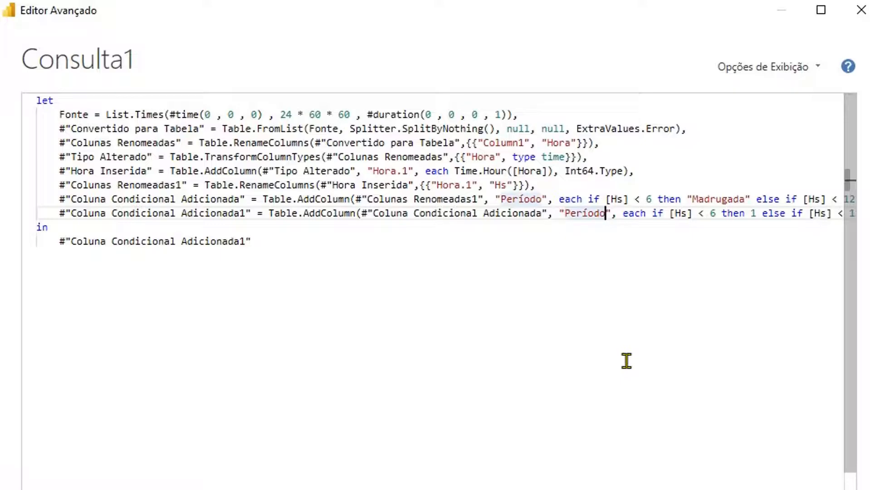
{"action": "type", "text": "nr"}
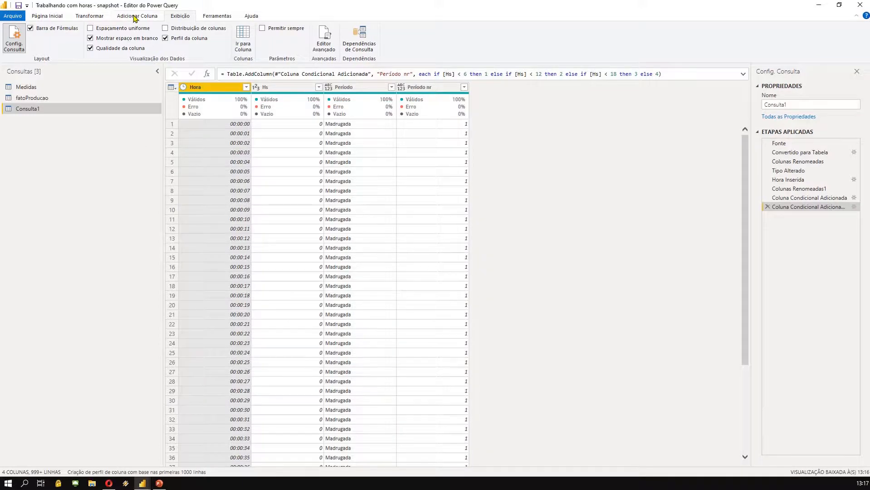
Start a conditional column named "AM-PM" that tests the Hs column
{"action": "left_click", "coordinate": [132, 16]}
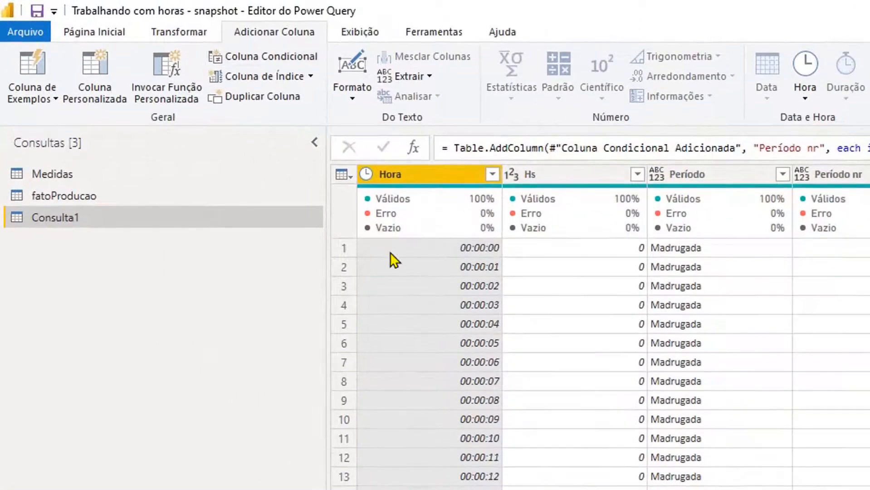
{"action": "left_click", "coordinate": [573, 181]}
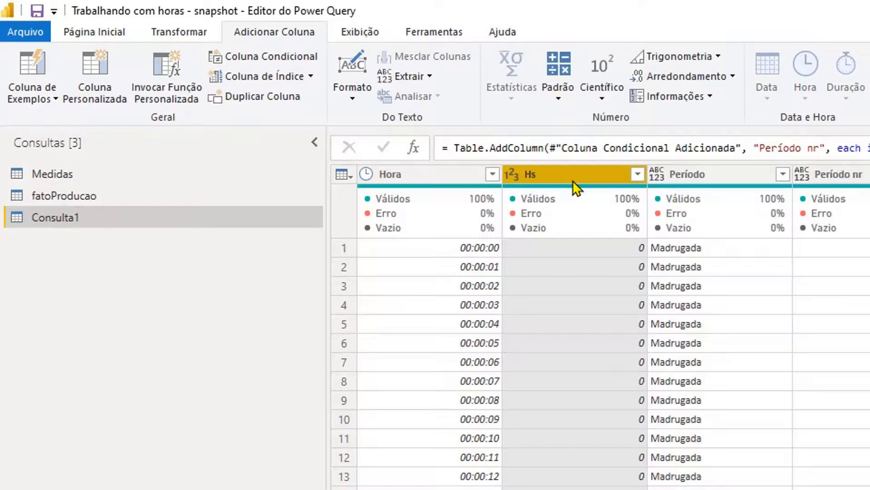
{"action": "left_click", "coordinate": [262, 62]}
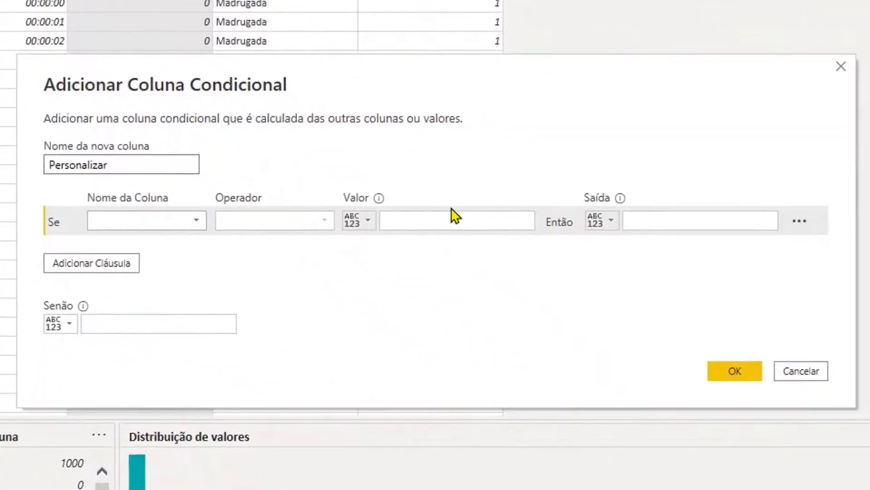
{"action": "double_click", "coordinate": [152, 168]}
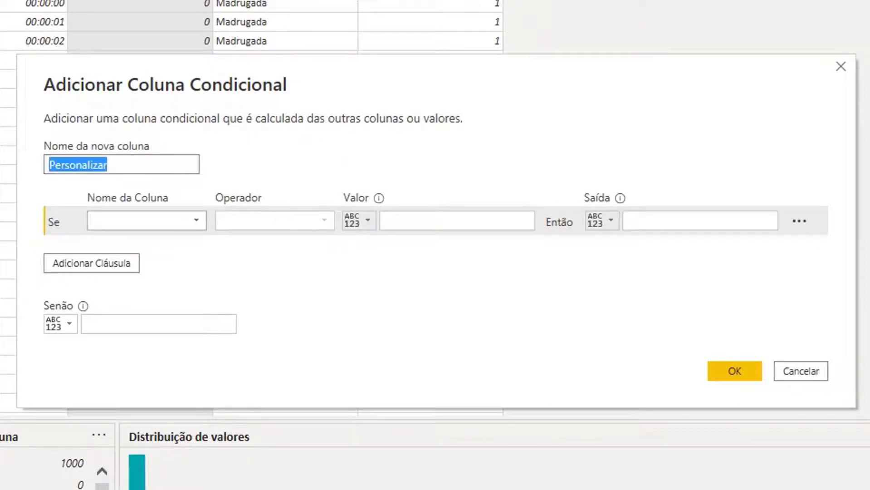
{"action": "type", "text": "AM-P"}
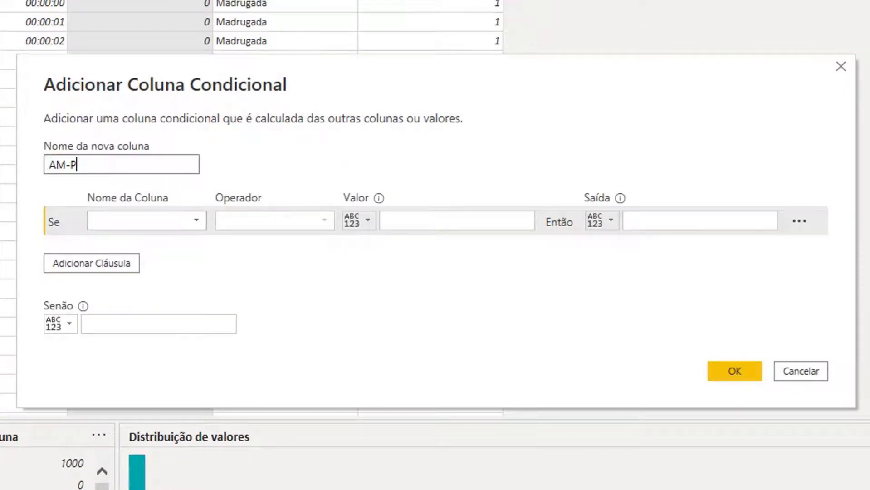
{"action": "type", "text": "M"}
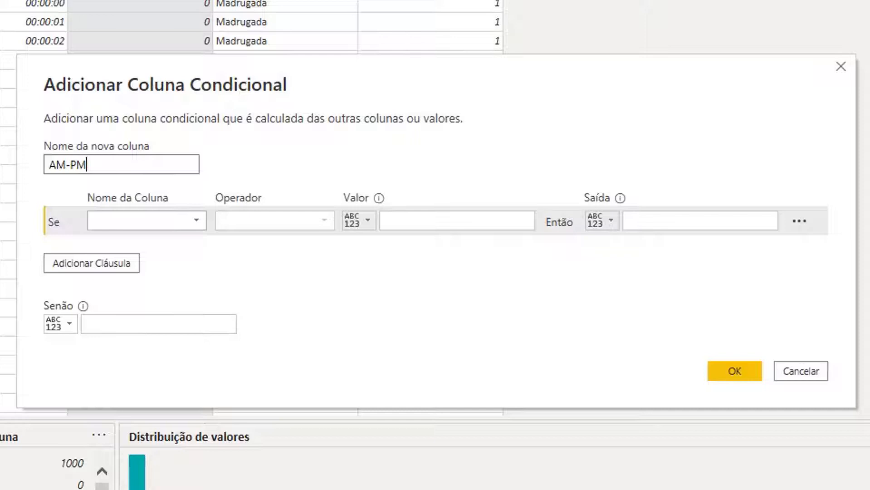
{"action": "left_click", "coordinate": [147, 227]}
{"action": "left_click", "coordinate": [149, 257]}
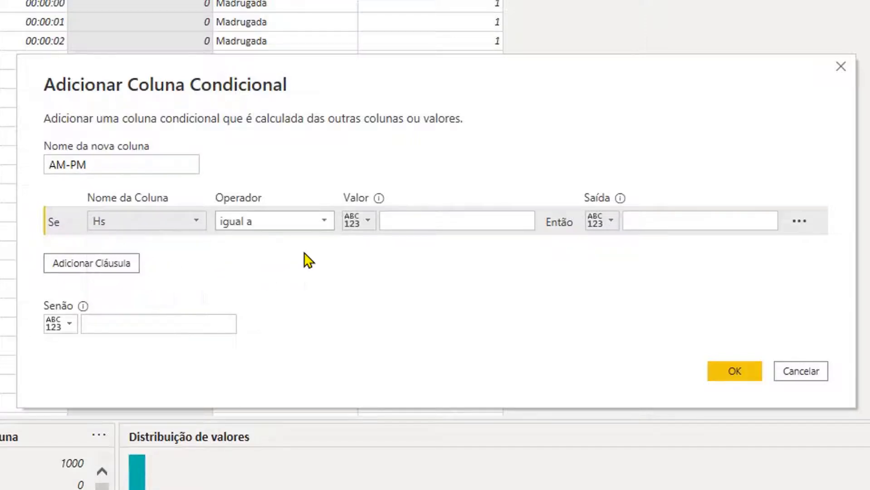
Make the AM-PM column return "AM" when Hs is less than 12 and "PM" otherwise, and create it
{"action": "left_click", "coordinate": [283, 222]}
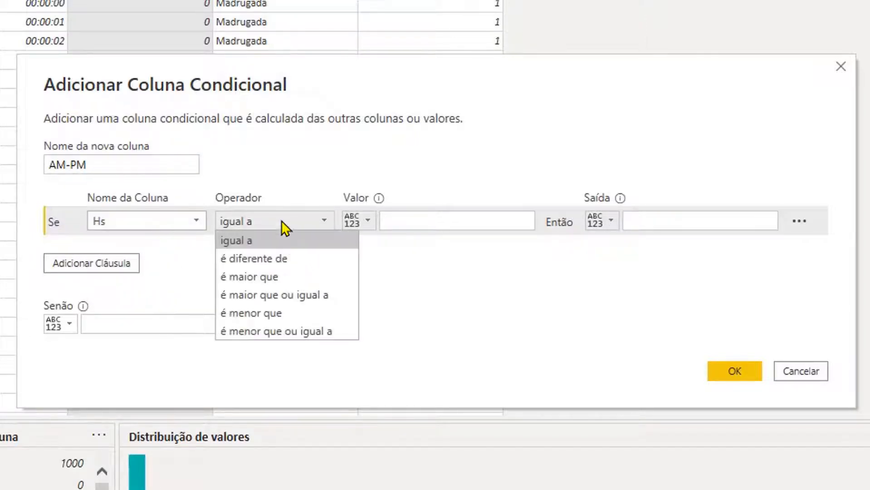
{"action": "left_click", "coordinate": [291, 320]}
{"action": "left_click", "coordinate": [444, 220]}
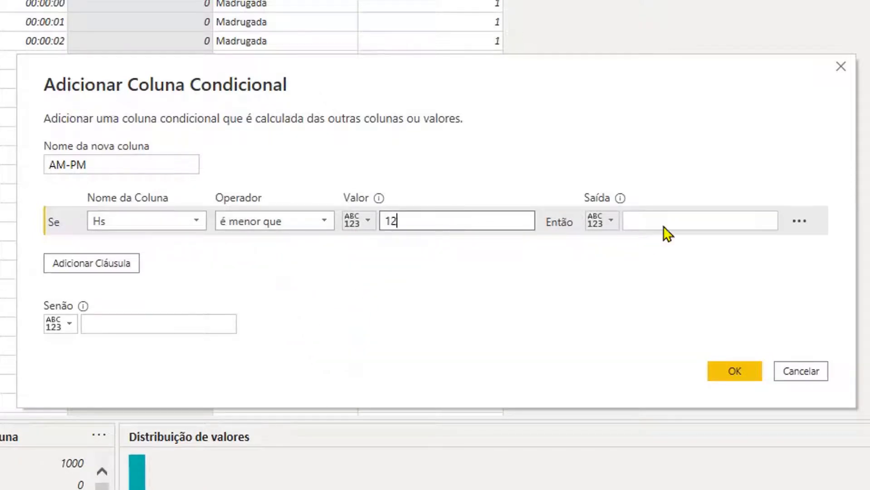
{"action": "left_click", "coordinate": [674, 221]}
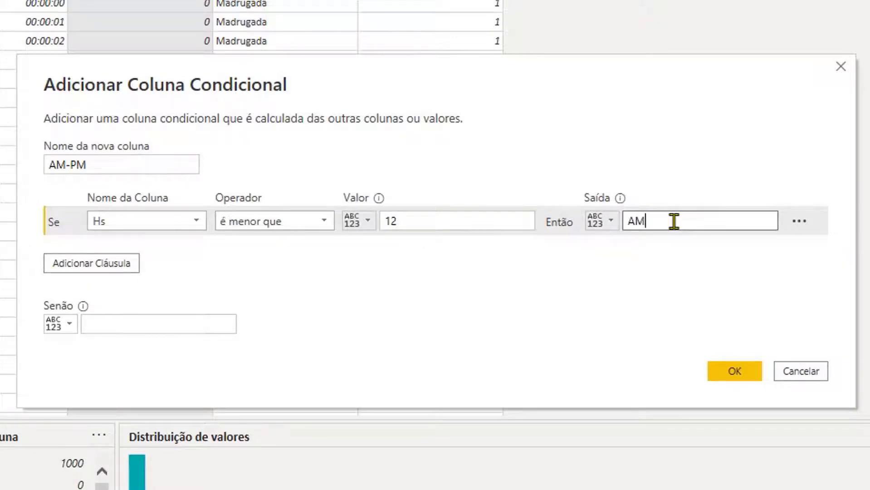
{"action": "left_click", "coordinate": [215, 325]}
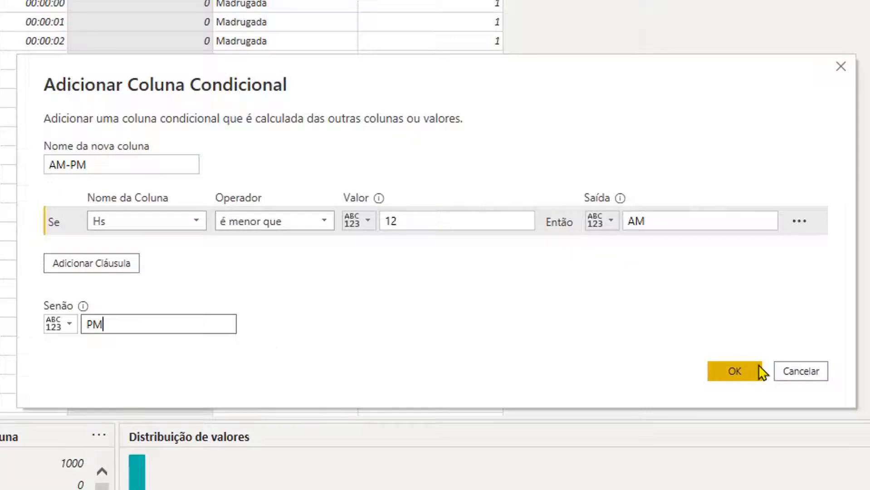
{"action": "left_click", "coordinate": [735, 377]}
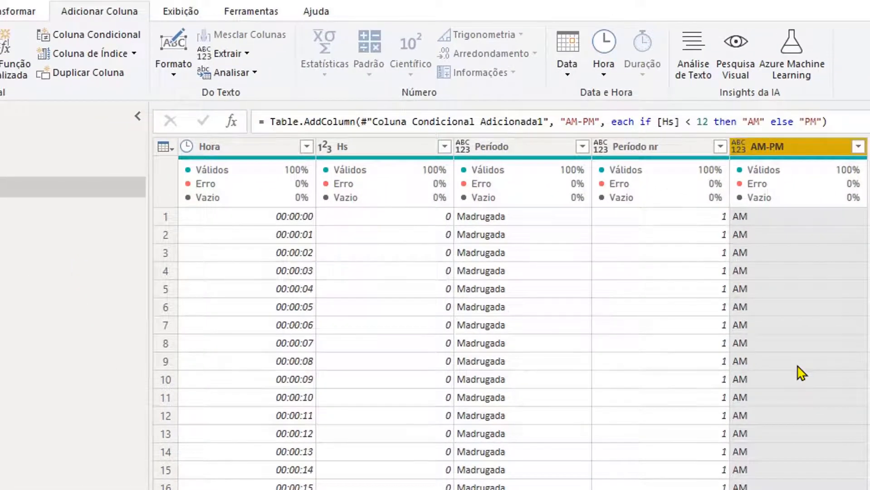
Start another conditional column named "AM-PM nr" that tests the Hs column
{"action": "left_click", "coordinate": [540, 325]}
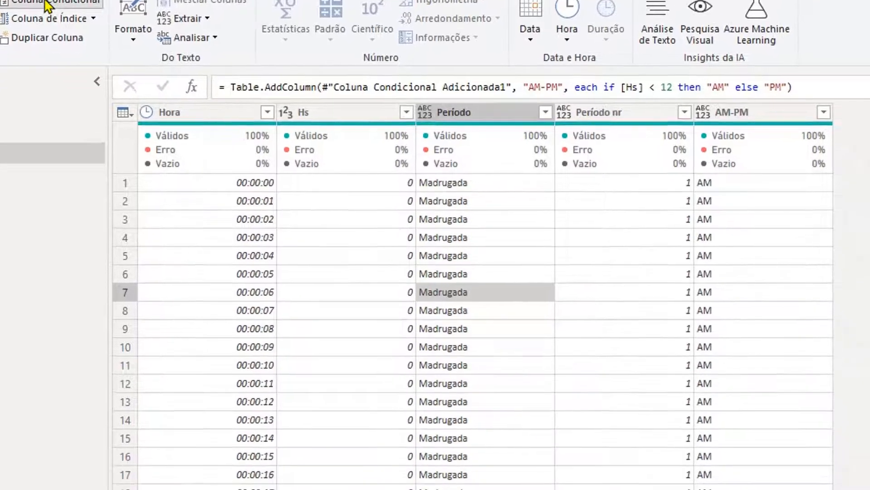
{"action": "left_click", "coordinate": [46, 5]}
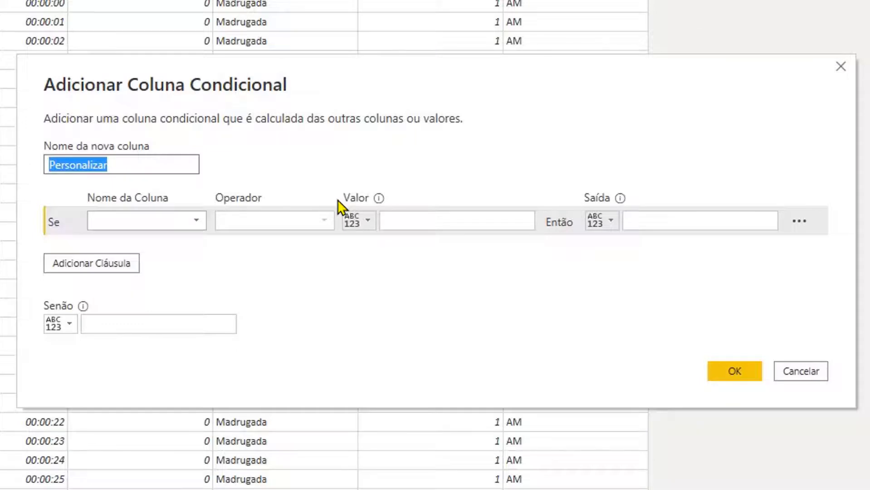
{"action": "type", "text": "AM-PM nr"}
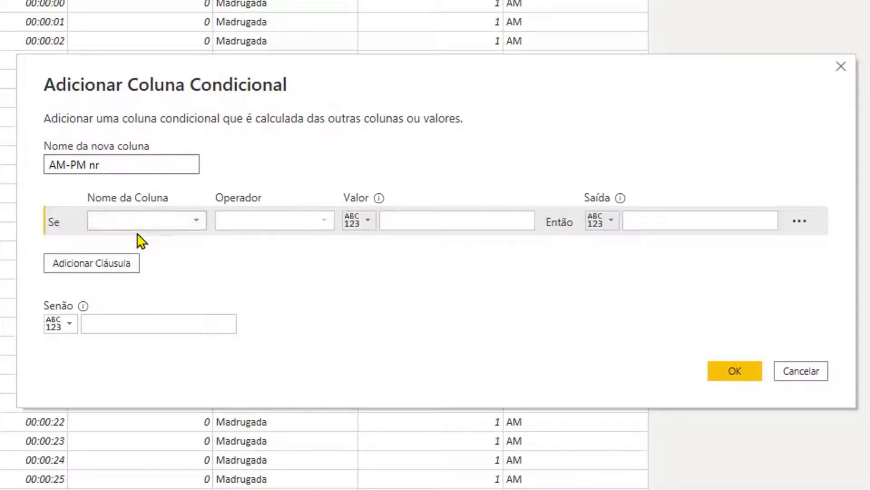
{"action": "left_click", "coordinate": [159, 222]}
{"action": "left_click", "coordinate": [174, 259]}
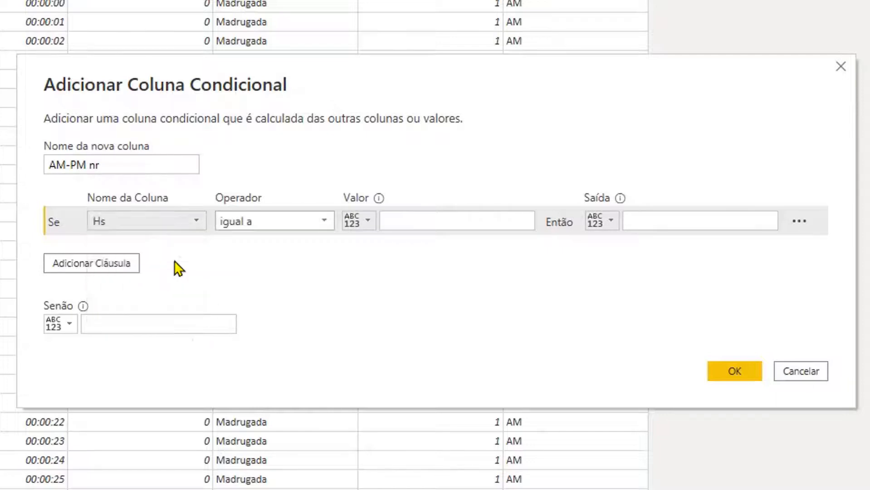
Make the AM-PM nr column return 1 when Hs is less than 12 and 2 otherwise, and create it
{"action": "left_click", "coordinate": [301, 224]}
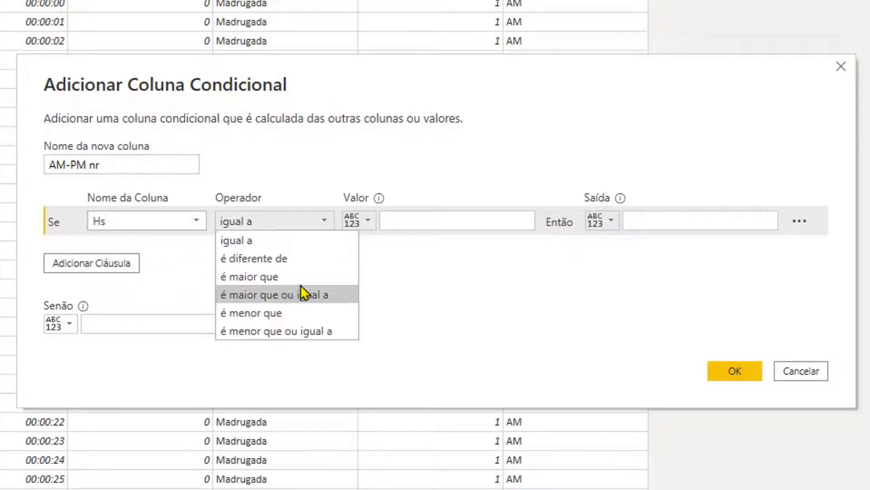
{"action": "left_click", "coordinate": [301, 313]}
{"action": "left_click", "coordinate": [438, 223]}
{"action": "type", "text": "12"}
{"action": "left_click", "coordinate": [650, 226]}
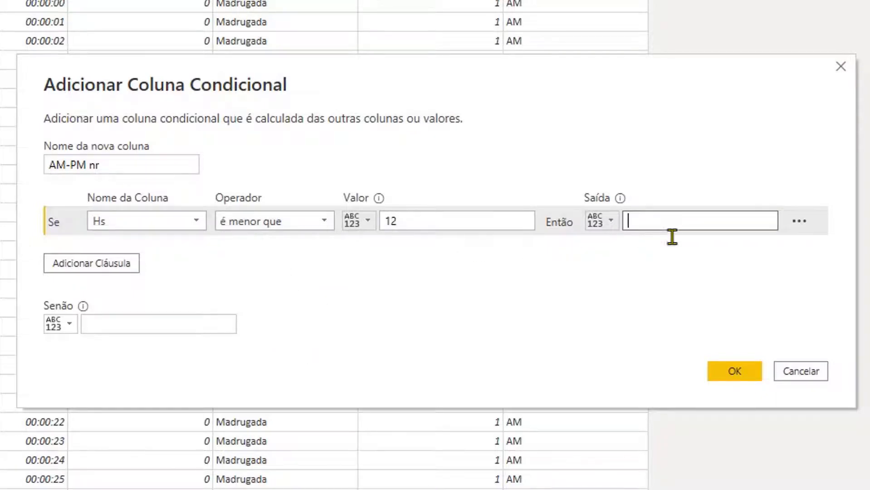
{"action": "type", "text": "1"}
{"action": "left_click", "coordinate": [188, 329]}
{"action": "type", "text": "2"}
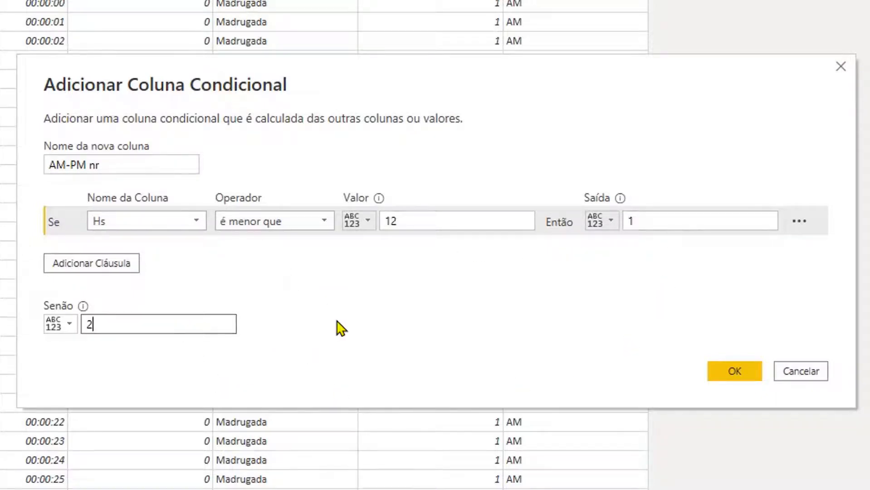
{"action": "left_click", "coordinate": [735, 375]}
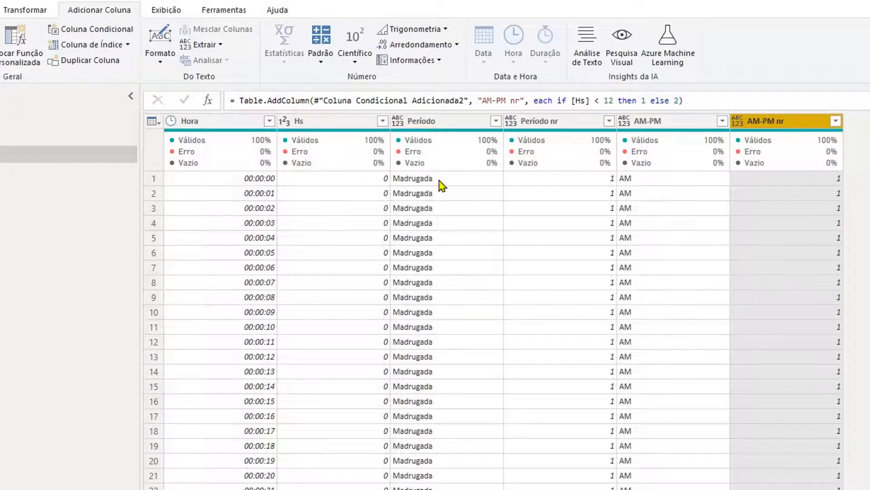
Change the data type of the Período and AM-PM columns to text
{"action": "left_click", "coordinate": [431, 122]}
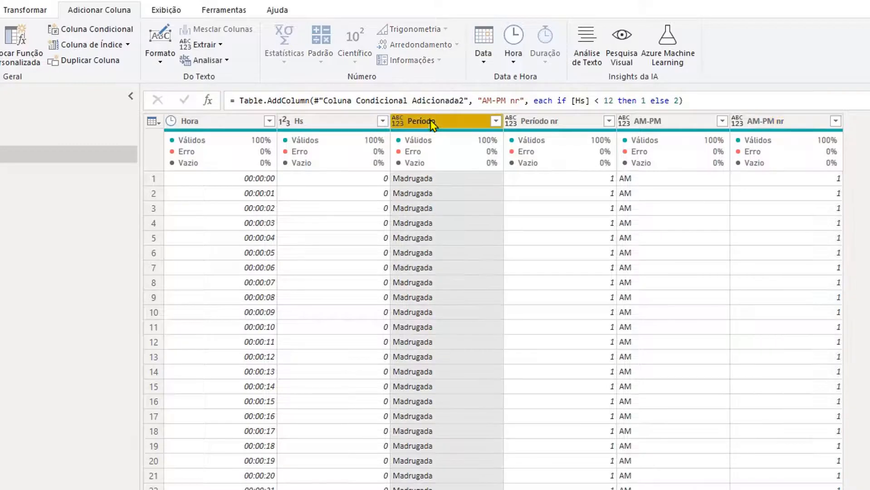
{"action": "left_click", "coordinate": [679, 128], "text": "ctrl"}
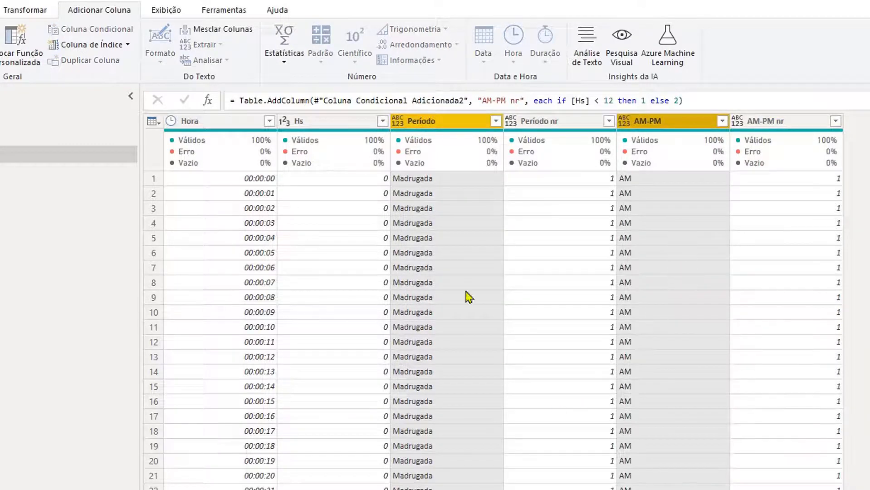
{"action": "left_click", "coordinate": [26, 11]}
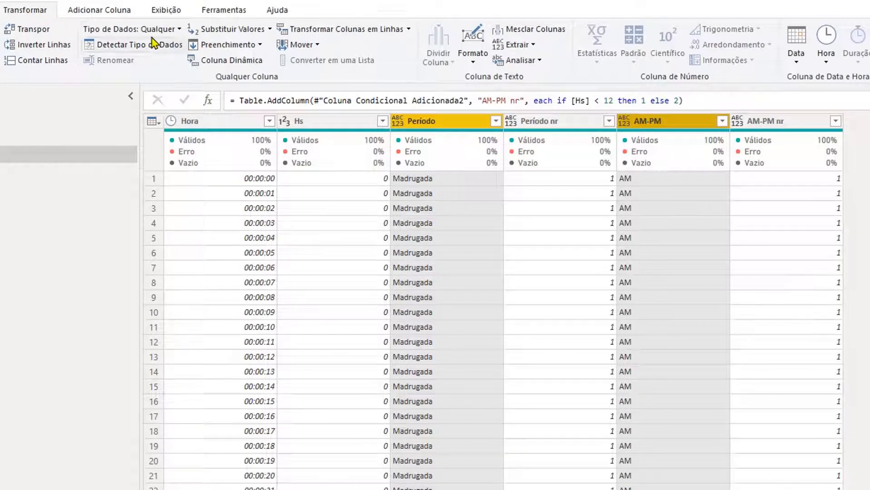
{"action": "left_click", "coordinate": [180, 29]}
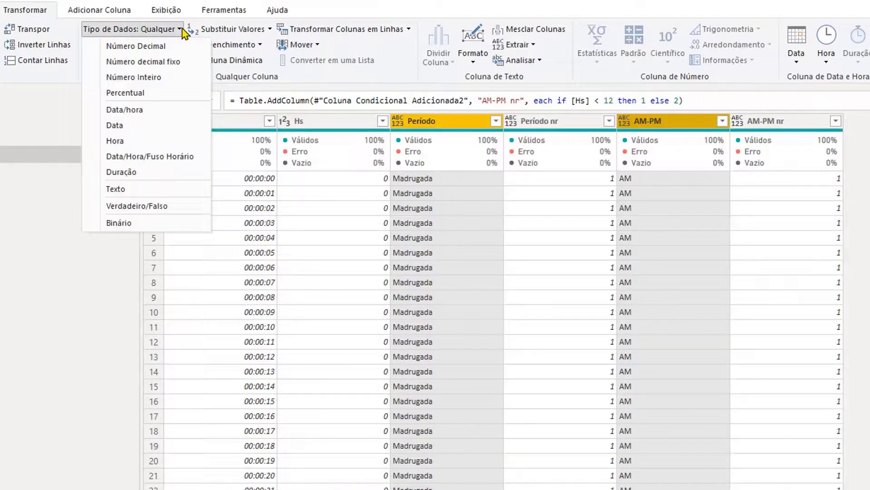
{"action": "left_click", "coordinate": [145, 193]}
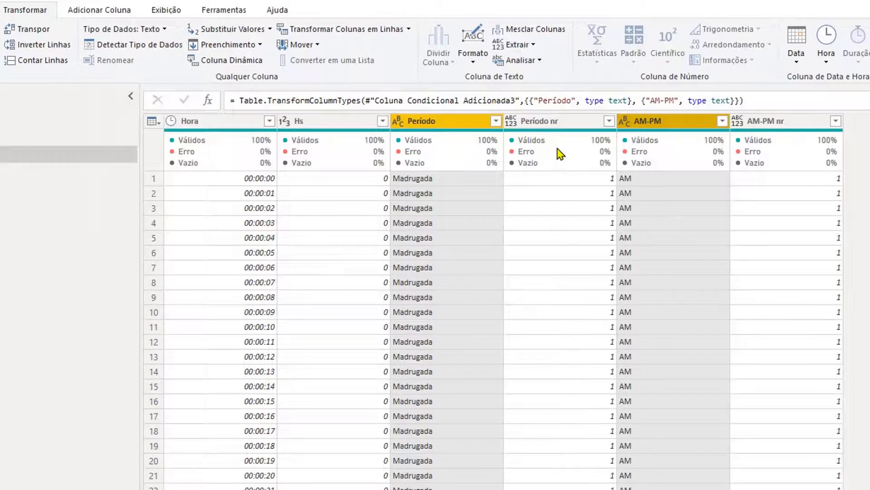
Change the data type of the Período nr and AM-PM nr columns to whole number
{"action": "left_click", "coordinate": [559, 125]}
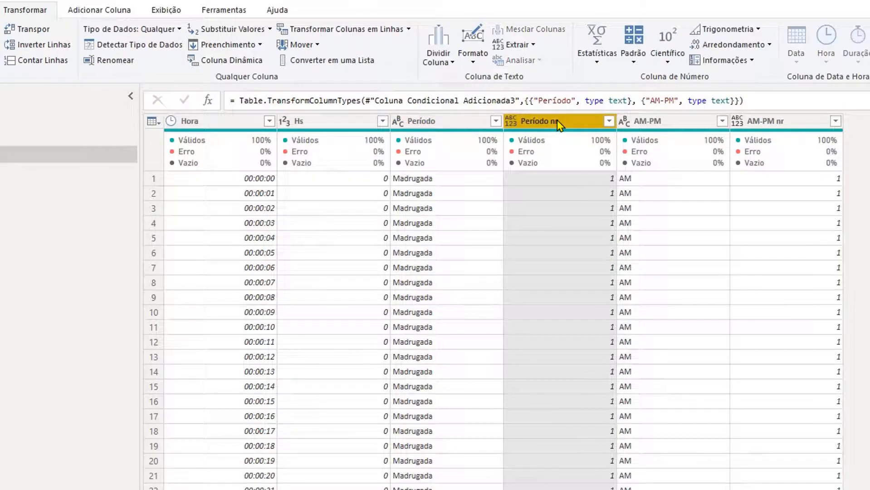
{"action": "left_click", "coordinate": [780, 126], "text": "ctrl"}
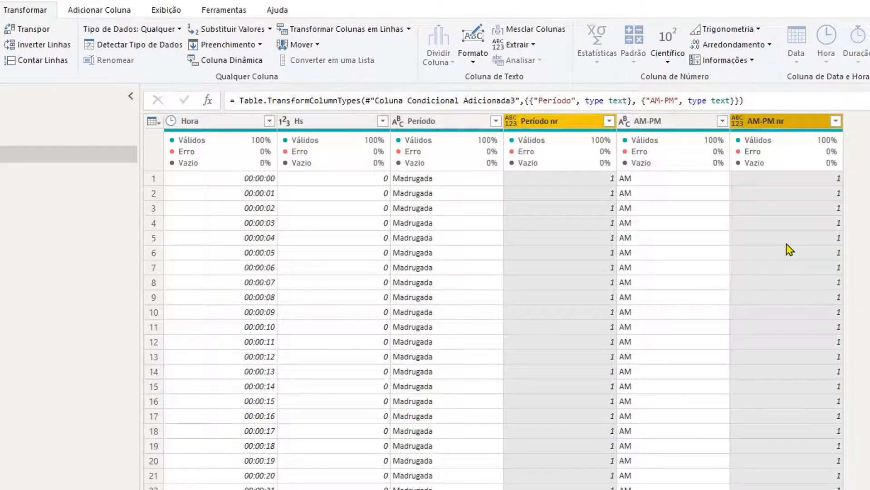
{"action": "left_click", "coordinate": [180, 29]}
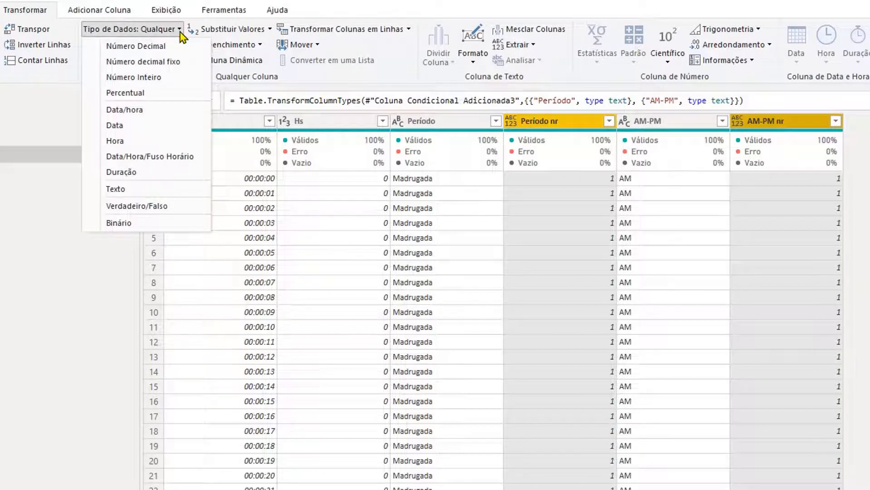
{"action": "left_click", "coordinate": [162, 78]}
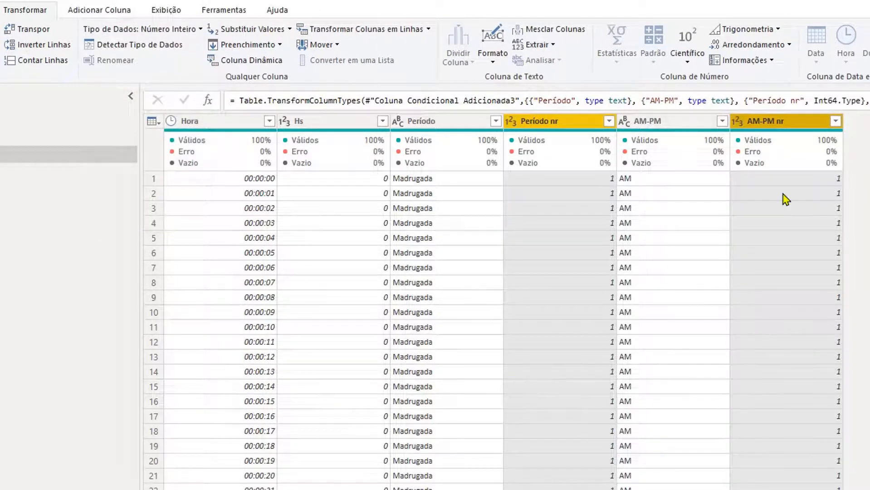
{"action": "left_click", "coordinate": [405, 237]}
{"action": "left_click", "coordinate": [208, 238]}
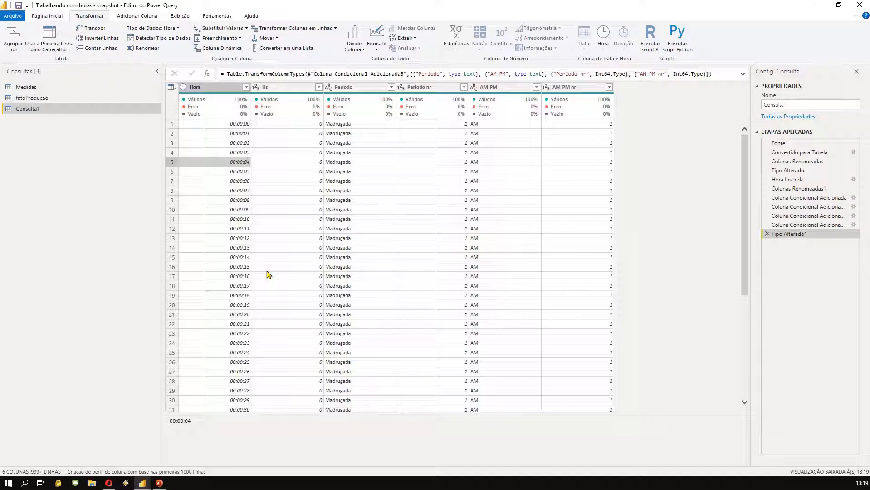
Create a new blank query and open its code in the Advanced Editor
{"action": "right_click", "coordinate": [27, 143]}
{"action": "mouse_move", "coordinate": [47, 160]}
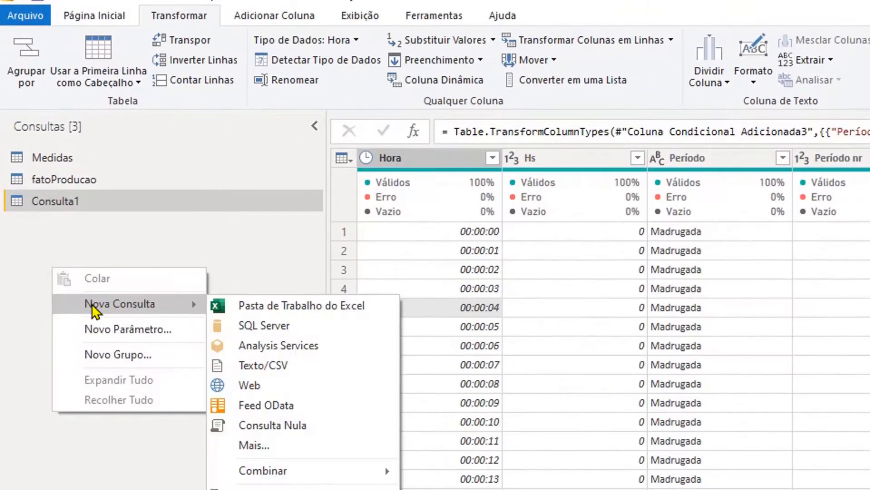
{"action": "left_click", "coordinate": [280, 428]}
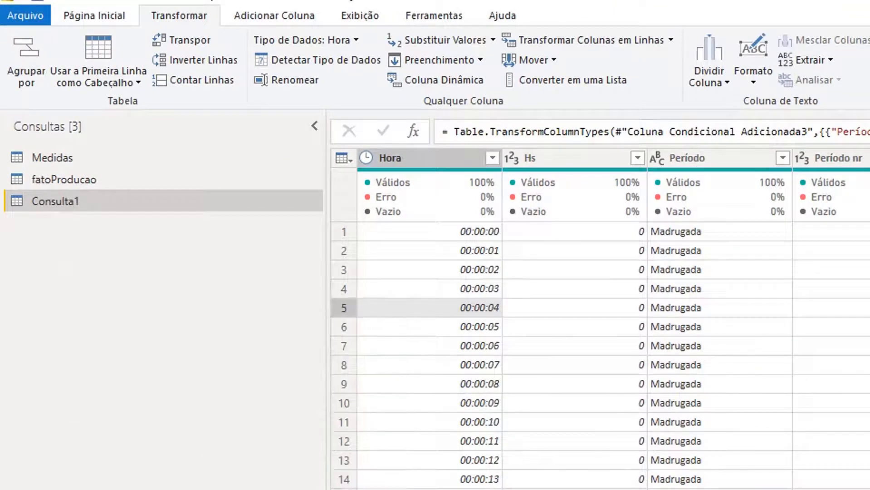
{"action": "left_click", "coordinate": [366, 16]}
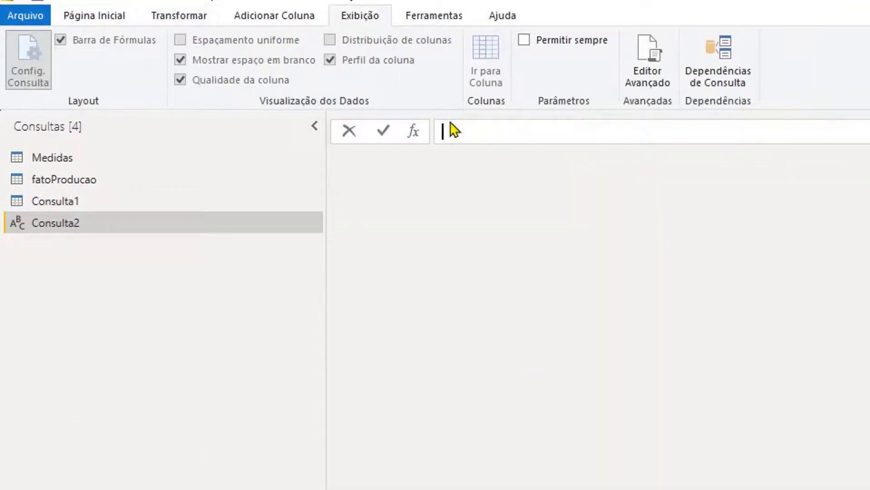
{"action": "left_click", "coordinate": [649, 64]}
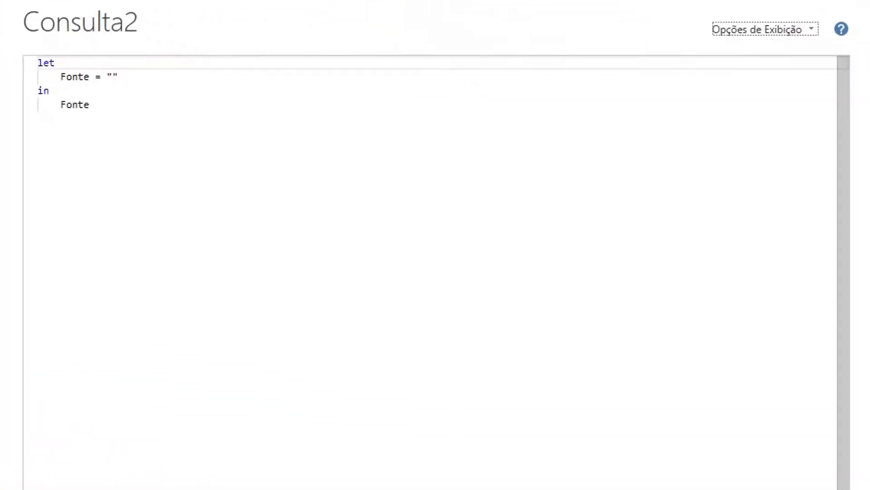
{"action": "left_click", "coordinate": [422, 91]}
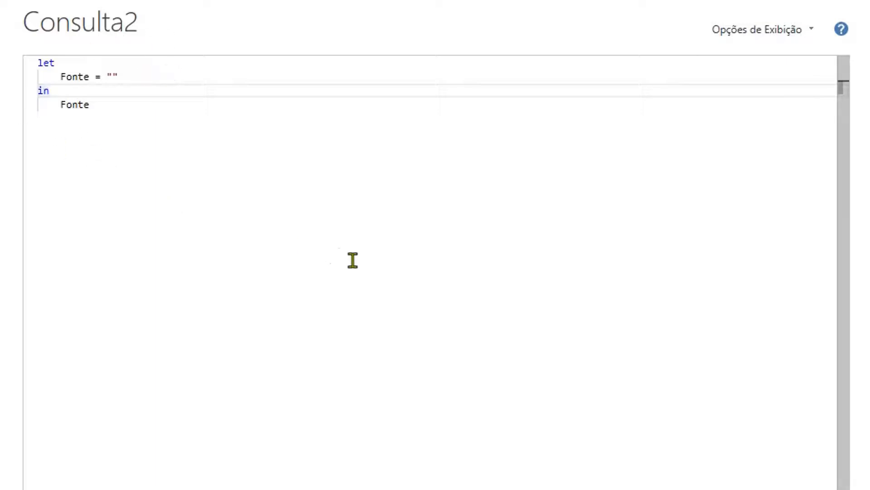
Replace the blank query's code with the calendar script based on the minimum and maximum fatoProducao[Data] dates, and review its fatoProducao references
{"action": "key", "text": "ctrl+a"}
{"action": "type", "text": "let     DataMinima = List.Min(fatoProducao[Data]),     DataMaxima = List.Max(fatoProducao[Data]),      AnoMinimo  = Date.Year(DataMinima),     AnoMaximo  = Date.Year(DataMaxima),      DataInicial = #date(AnoMinimo, 01, 01) ,     DataFinal   = #date(AnoMaximo, 12, 31) ,      Duracao = Duration.Days(DataFinal - DataInicial) + 1 ,      Fonte = List.Dates(DataInicial, Duracao, #duration(1, 0, 0, 0)),     #\"Convertido para Tabela\" = Table.FromList(Fonte, Splitter.SplitByNothing(), null, null, ExtraValues.Error),     #\"Colunas Renomeadas\" = Table.RenameColumns(#\"Convertido para Tabela\",{{\"Column1\", \"Data\"}}),     #\"Tipo Alterado\" = Table.TransformColumnTypes(#\"Colunas Renomeadas\",{{\"Data\", type date}}),     #\"Ano Inserido\" = Table.AddColumn(#\"Tipo Alterado\", \"Ano\", each Date.Year([Data]), Int64.Type),     #\"Mês Inserido\" = Table.AddColumn(#\"Ano Inserido\", \"Mês nr\", each Date.Month([Data]), Int64.Type),     #\"Nome do Mês Inserido\" = Table.AddColumn(#\"Mês Inserido\", \"Mês\", each Date.MonthName([Data]), type text),     #\"Primeiros caracteres extraídos\" = Table.TransformColumns(#\"Nome do Mês Inserido\", {{\"Mês\", each Text.Start(_, 3), type text}})  in     #\"Primeiros caracteres extraídos\""}
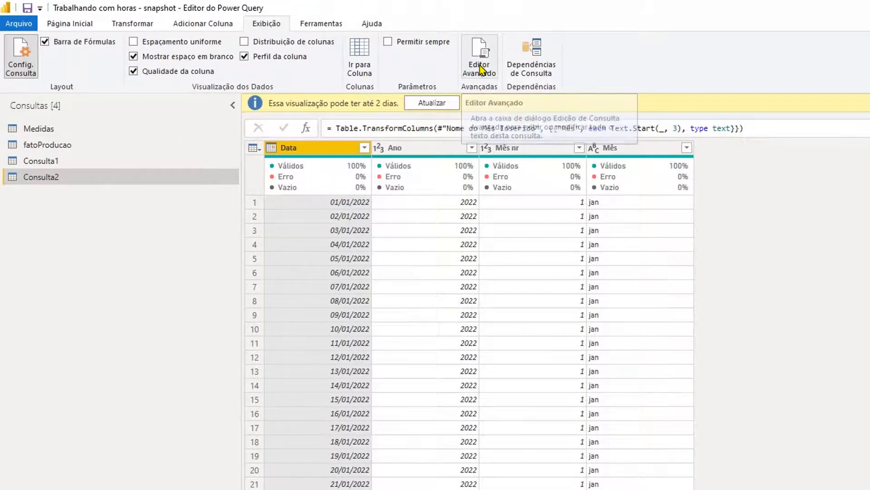
{"action": "left_click", "coordinate": [480, 70]}
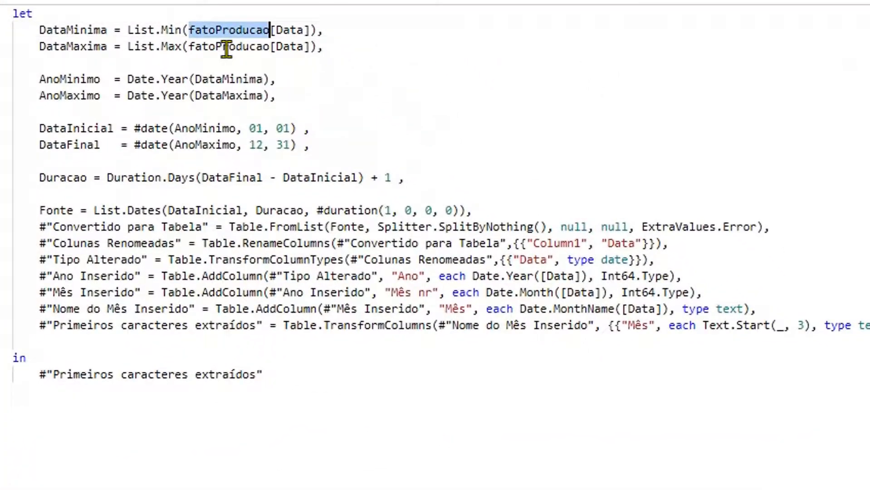
{"action": "left_click", "coordinate": [478, 196]}
{"action": "double_click", "coordinate": [227, 46]}
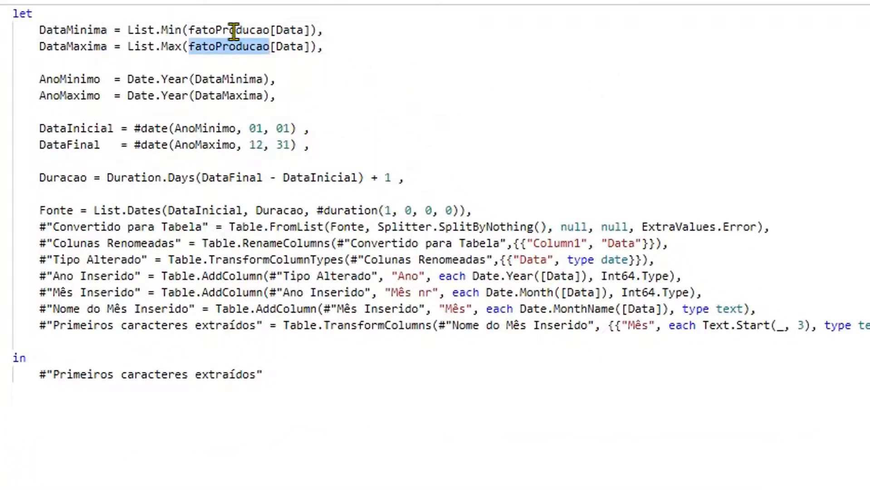
{"action": "double_click", "coordinate": [235, 30]}
{"action": "left_click", "coordinate": [237, 46]}
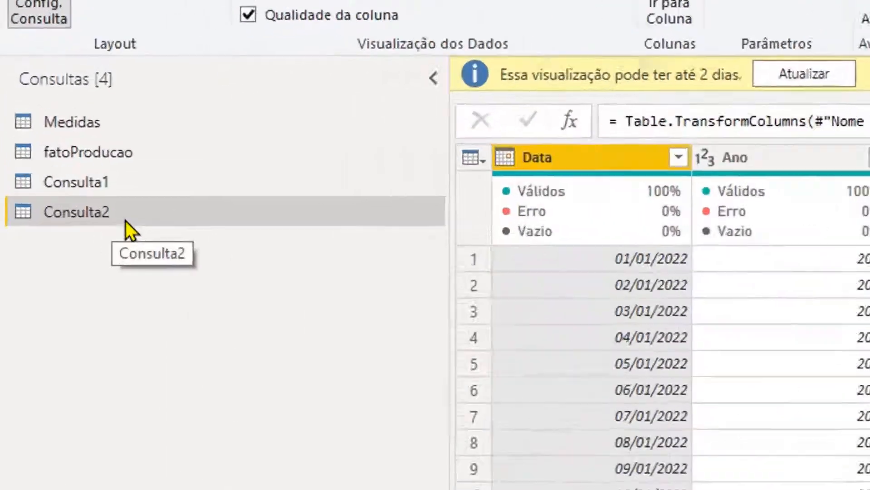
Rename the Consulta2 query as dimCalendario
{"action": "double_click", "coordinate": [46, 127]}
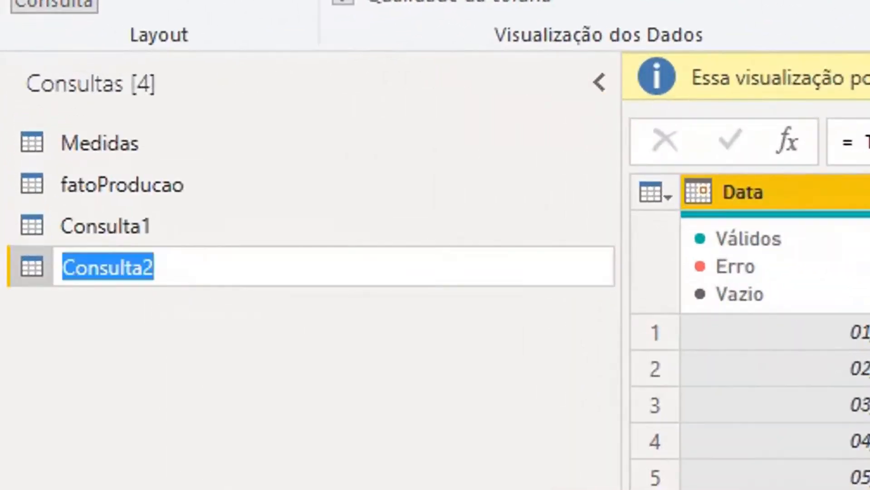
{"action": "type", "text": "dimCacle"}
{"action": "key", "text": "BackSpace"}
{"action": "key", "text": "BackSpace"}
{"action": "key", "text": "BackSpace"}
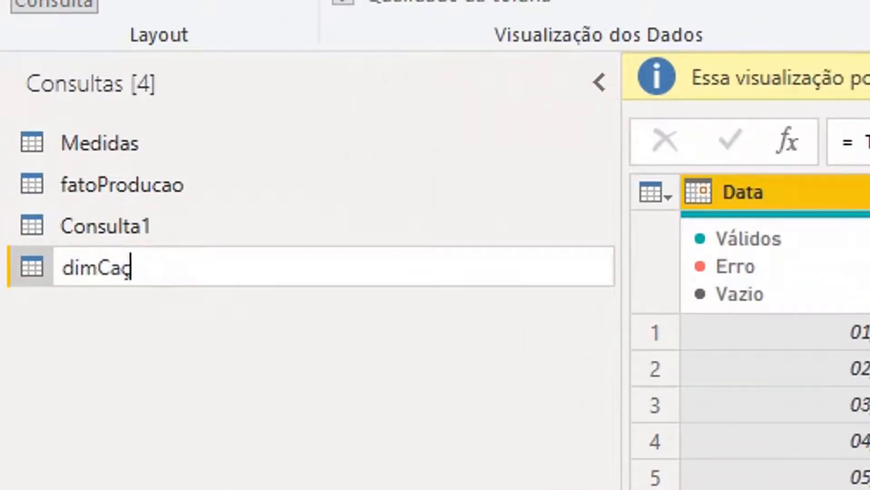
{"action": "type", "text": "lendario"}
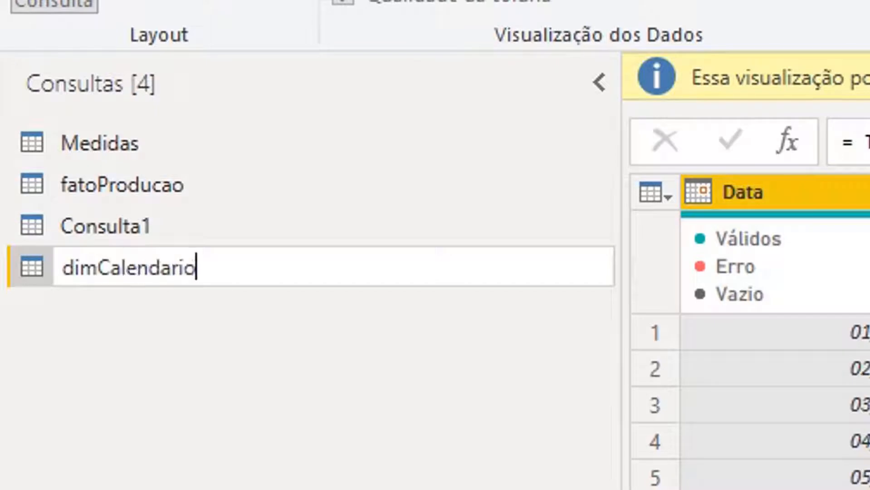
{"action": "key", "text": "Return"}
Rename the Consulta1 query as dimHoras, and close the query editor with the changes applied
{"action": "left_click", "coordinate": [166, 227]}
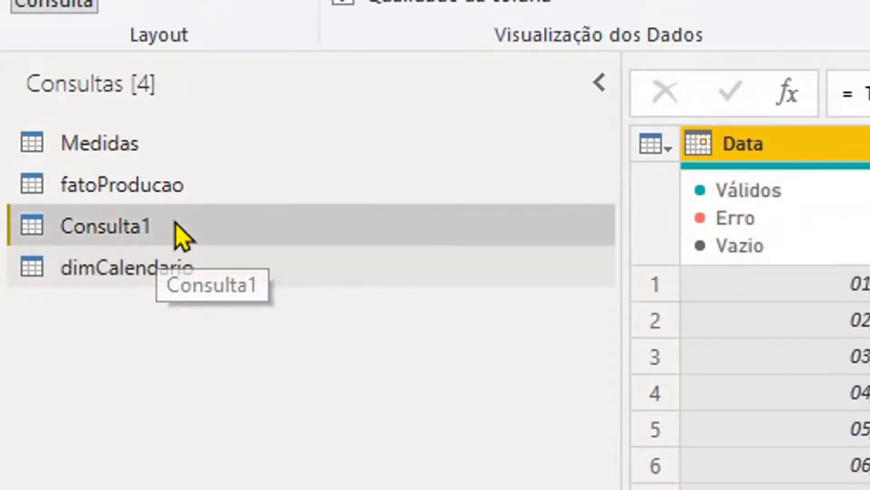
{"action": "double_click", "coordinate": [180, 233]}
{"action": "type", "text": "dimHoras"}
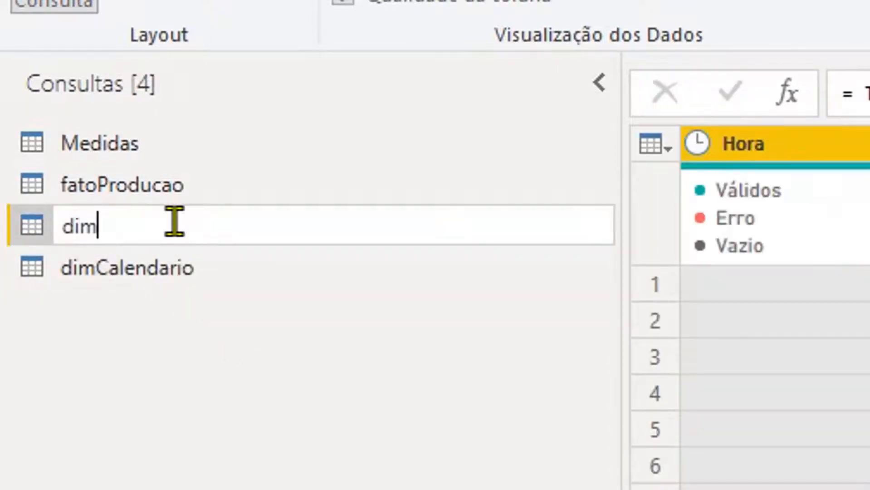
{"action": "key", "text": "Return"}
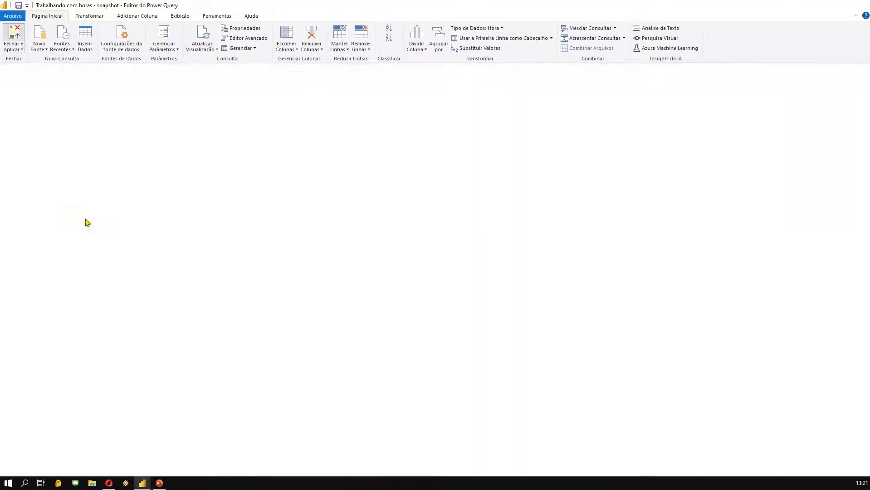
{"action": "key", "text": "alt+Tab"}
{"action": "key", "text": "alt+Tab"}
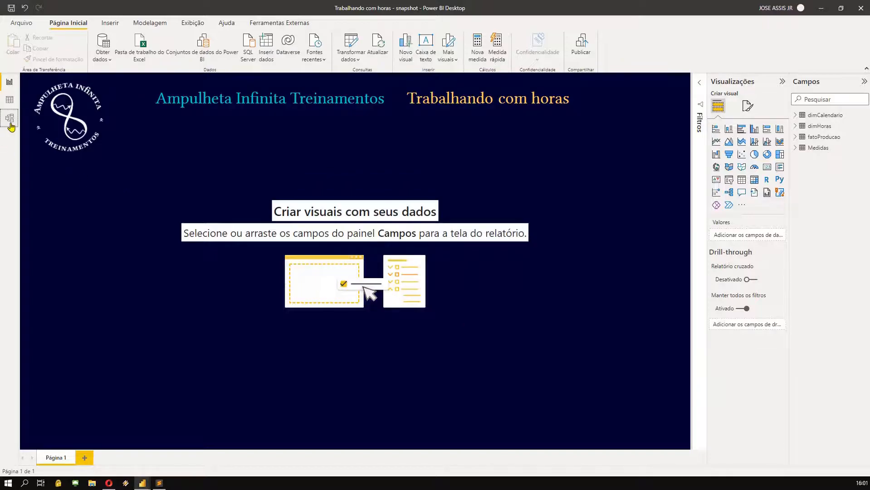
In the data model, relate dimCalendario's Data to fatoProducao's Data and dimHoras's Hora to fatoProducao's Hora
{"action": "left_click", "coordinate": [10, 119]}
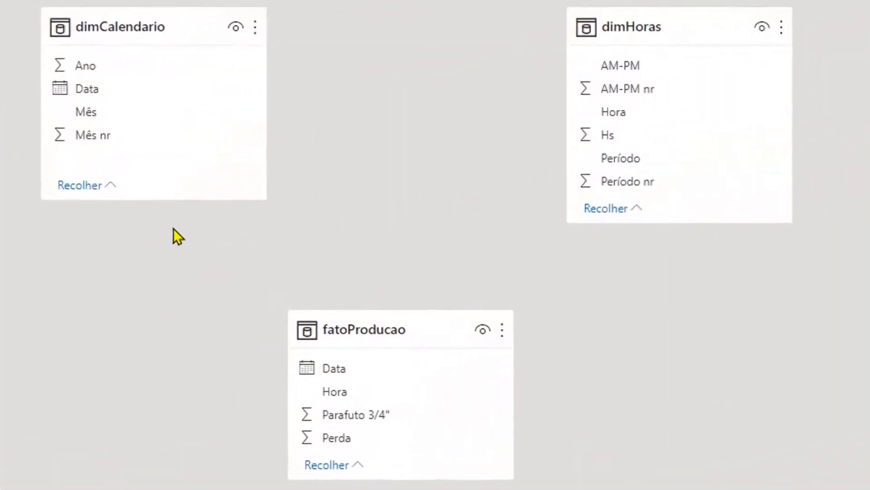
{"action": "left_click", "coordinate": [108, 93]}
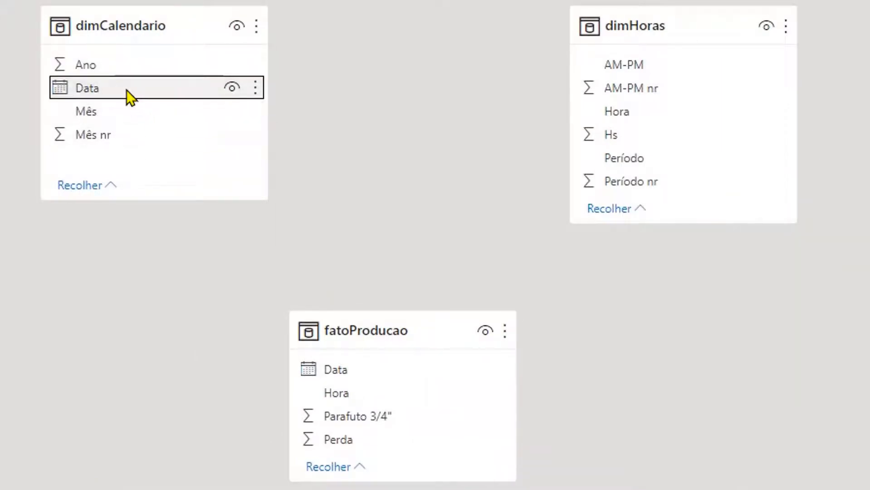
{"action": "left_click_drag", "start_coordinate": [127, 90], "coordinate": [406, 372]}
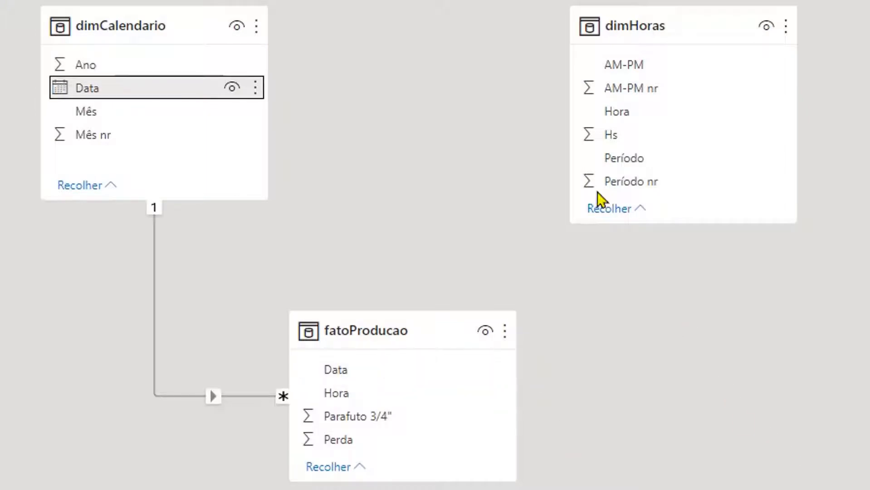
{"action": "left_click", "coordinate": [629, 115]}
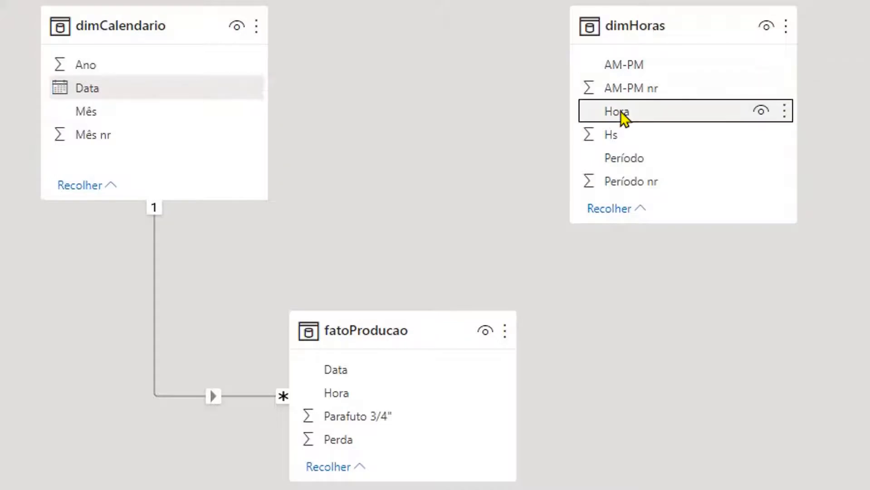
{"action": "left_click_drag", "start_coordinate": [635, 114], "coordinate": [437, 396]}
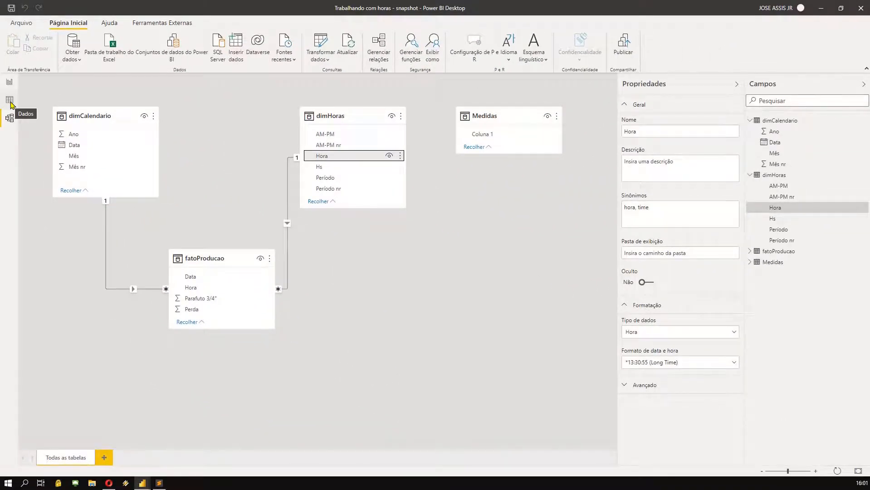
Sort the Mês column of the dimCalendario table by Mês nr
{"action": "left_click", "coordinate": [10, 102]}
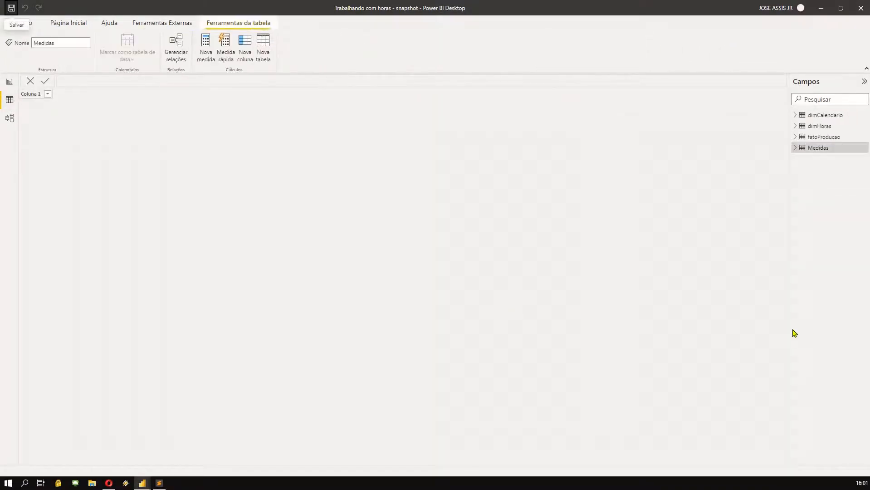
{"action": "left_click", "coordinate": [819, 116]}
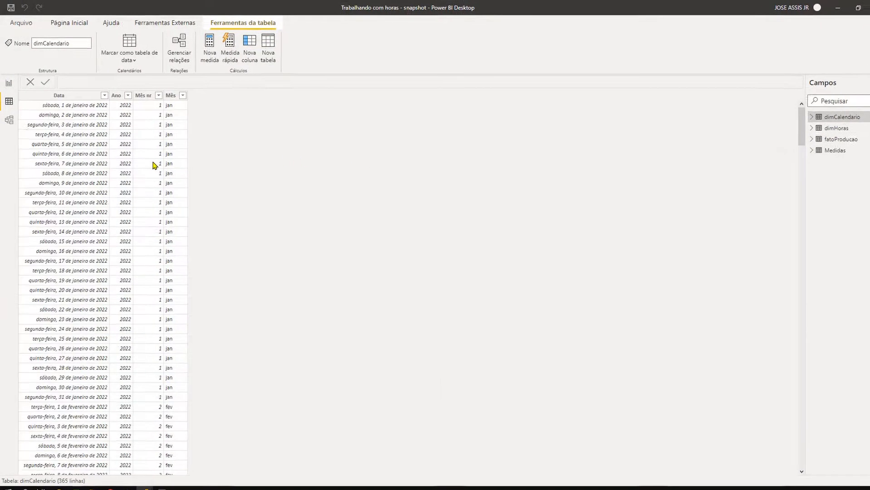
{"action": "left_click", "coordinate": [171, 95]}
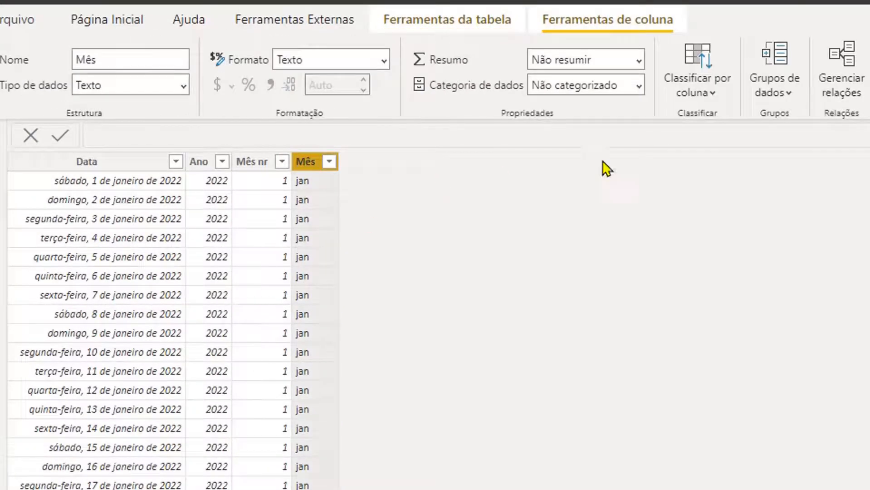
{"action": "left_click", "coordinate": [703, 89]}
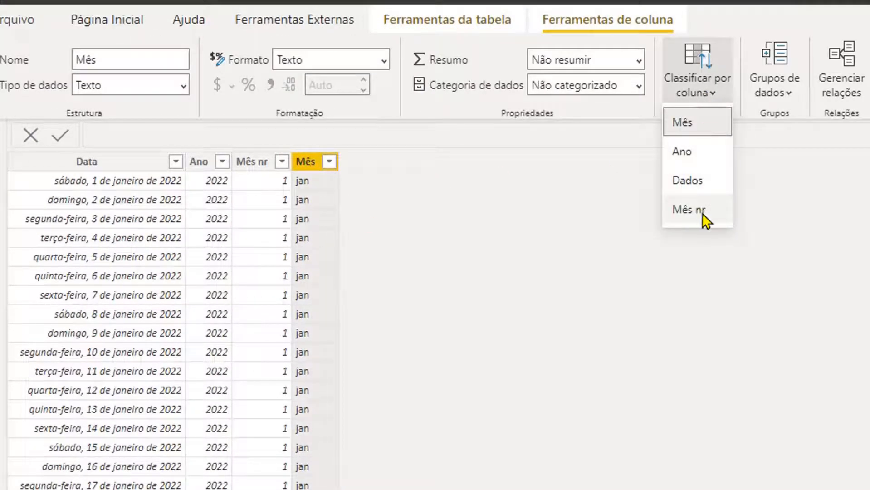
{"action": "left_click", "coordinate": [689, 209]}
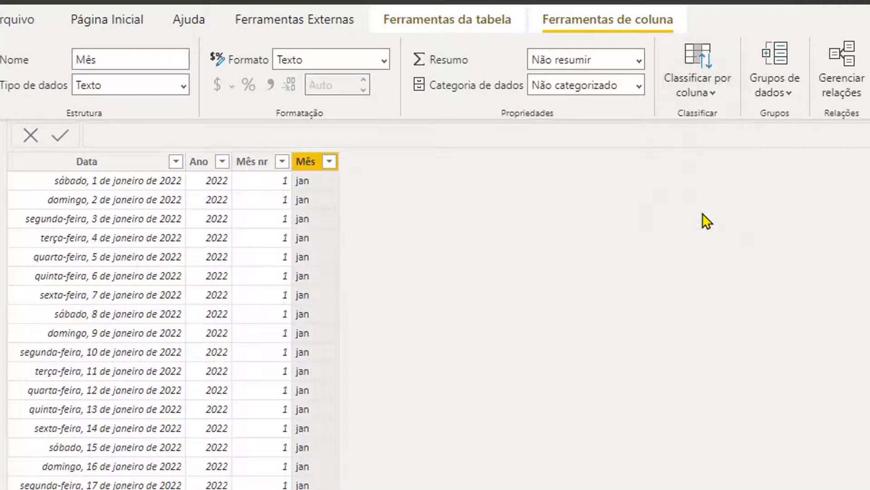
Set the Data columns of the dimCalendario and fatoProducao tables to the Short Date format (*14/03/2001)
{"action": "left_click", "coordinate": [108, 172]}
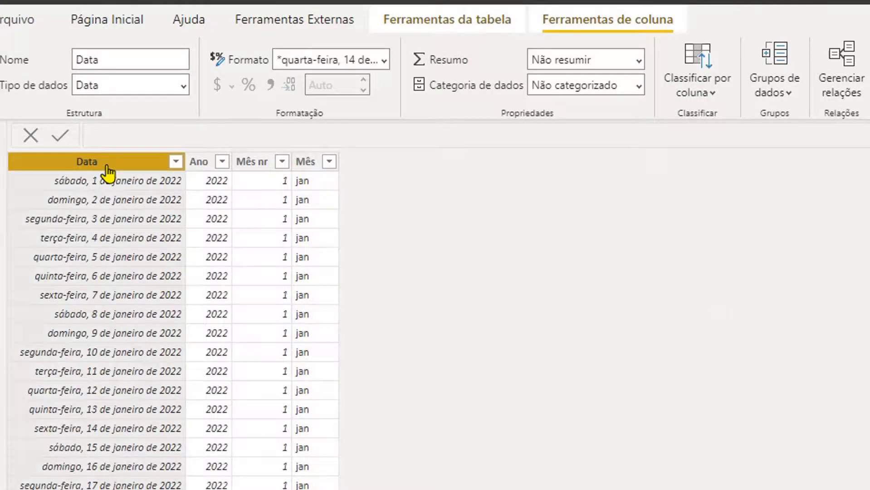
{"action": "left_click", "coordinate": [383, 60]}
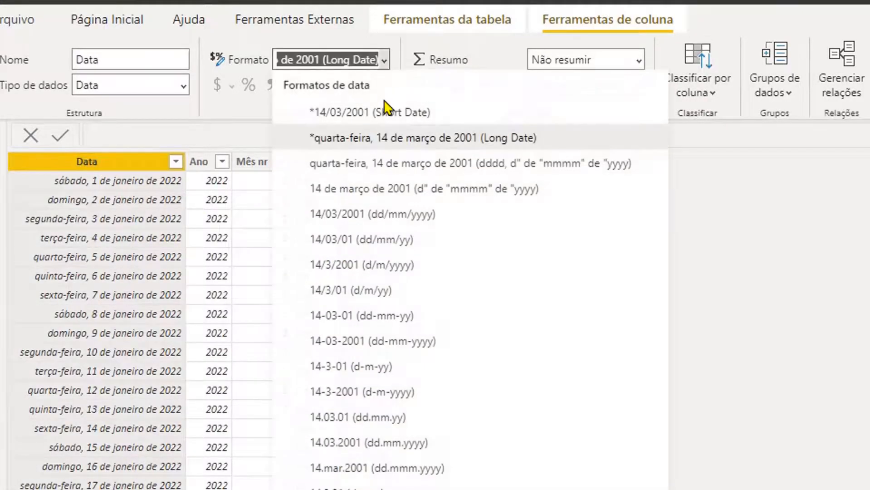
{"action": "left_click", "coordinate": [387, 123]}
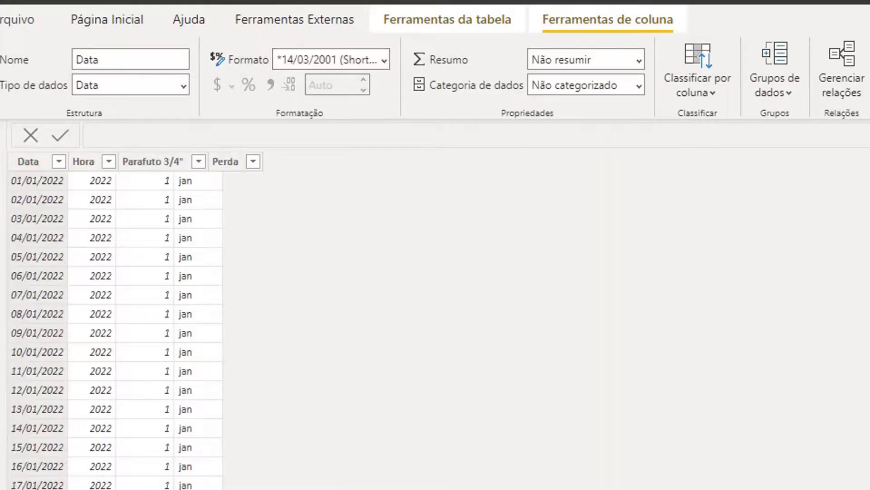
{"action": "left_click", "coordinate": [98, 163]}
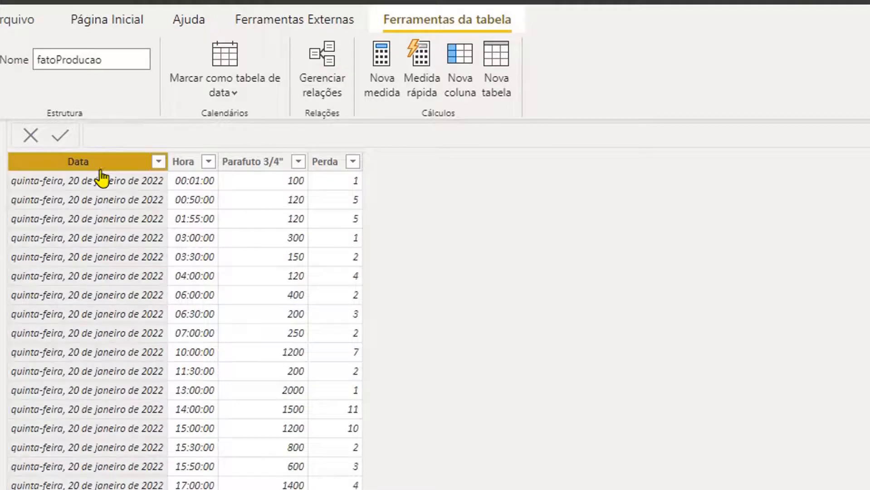
{"action": "left_click", "coordinate": [384, 60]}
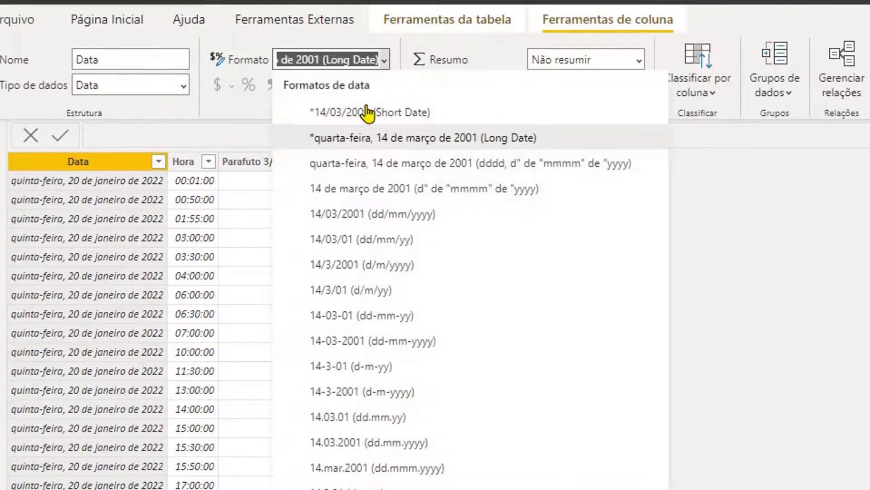
{"action": "left_click", "coordinate": [387, 136]}
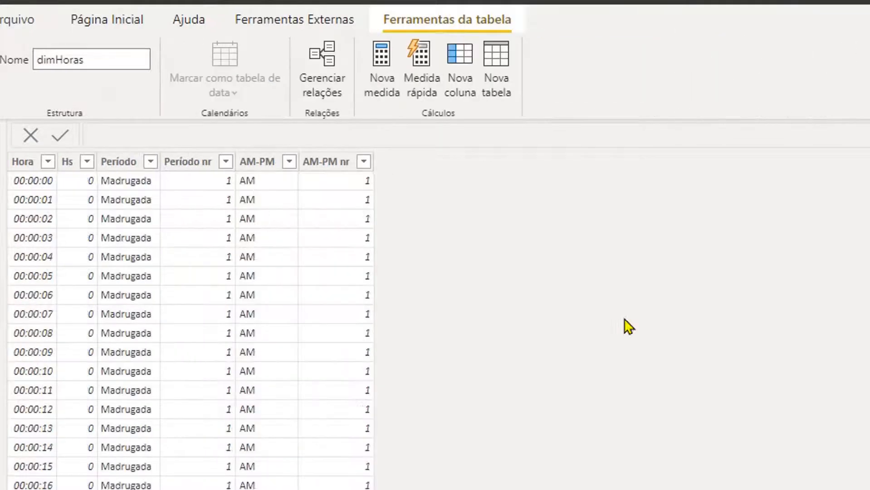
In dimHoras, sort the Período column by Período nr and the AM-PM column by AM-PM nr
{"action": "left_click", "coordinate": [125, 163]}
{"action": "left_click", "coordinate": [704, 98]}
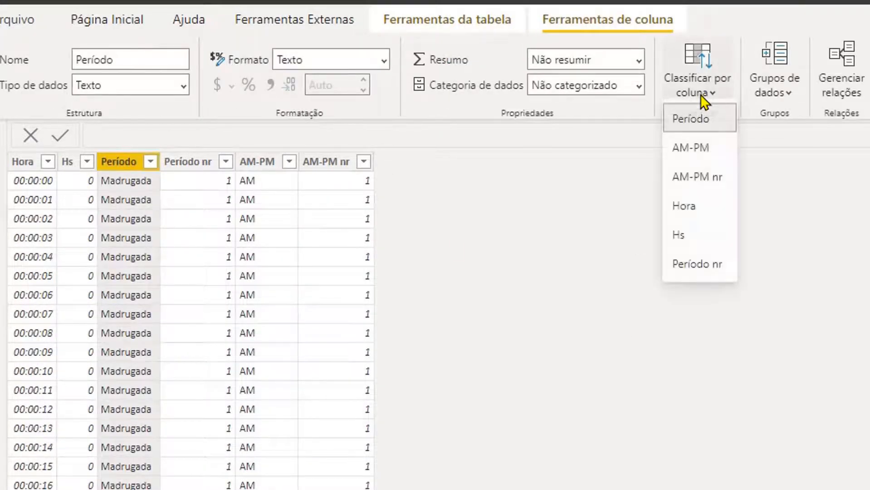
{"action": "left_click", "coordinate": [698, 268]}
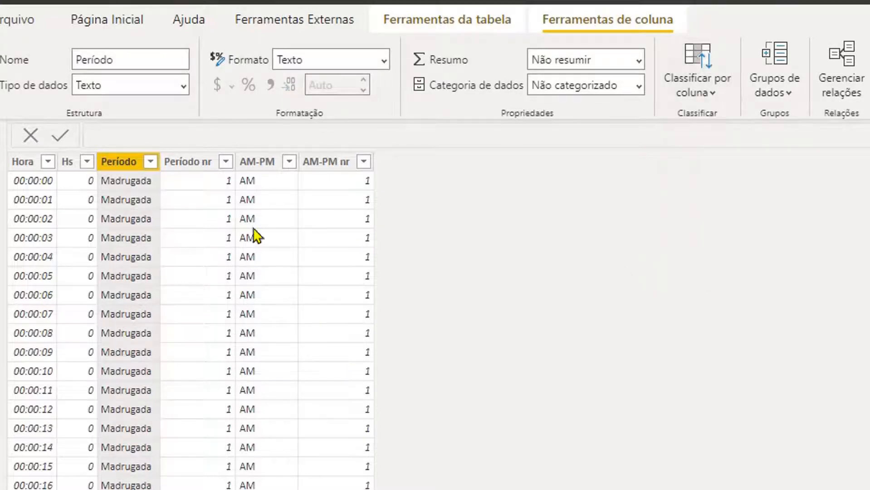
{"action": "left_click", "coordinate": [252, 163]}
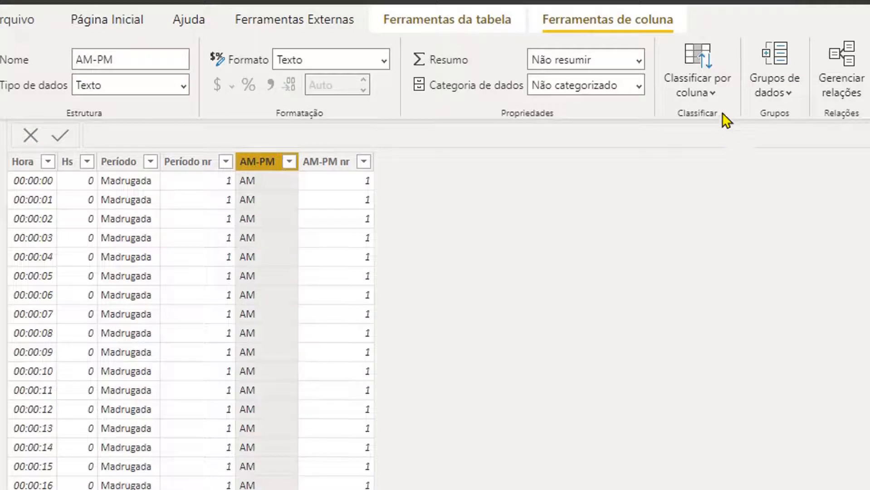
{"action": "left_click", "coordinate": [712, 95]}
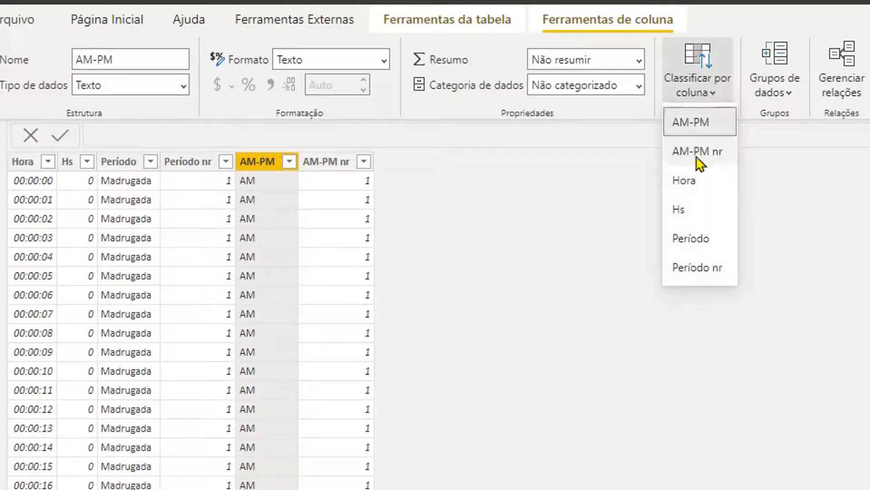
{"action": "left_click", "coordinate": [699, 163]}
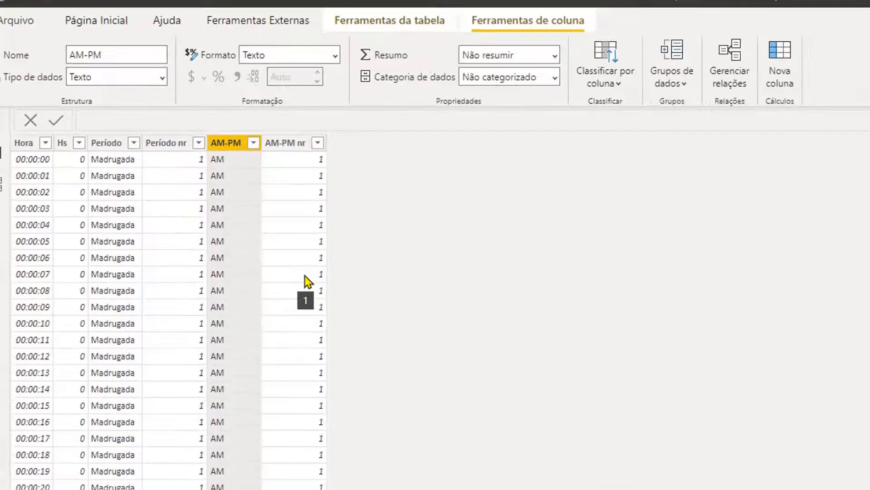
Create the measure Produção = SUM( fatoProducao[Parafuto 3/4"] ) in the Medidas table and format it with a thousands separator
{"action": "left_click", "coordinate": [9, 82]}
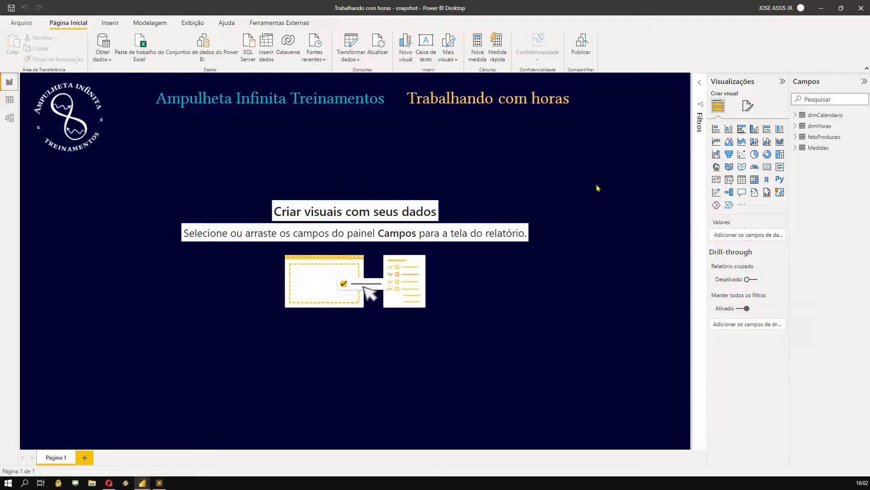
{"action": "right_click", "coordinate": [816, 150]}
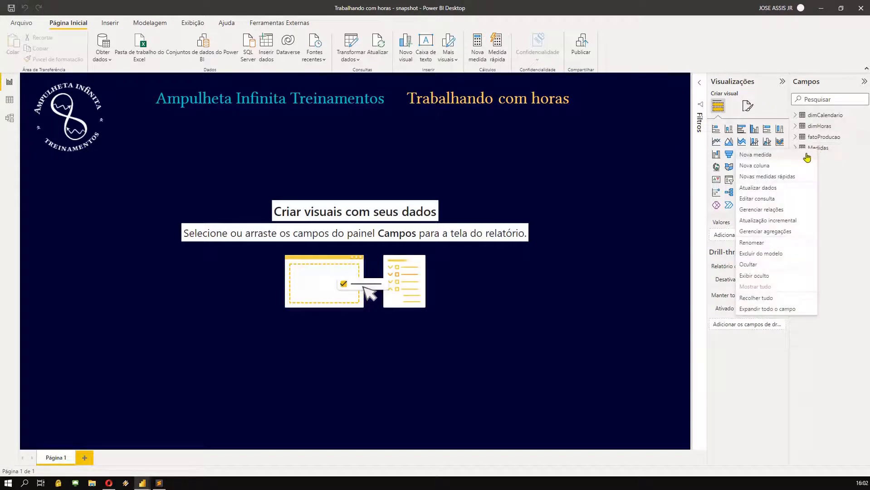
{"action": "left_click", "coordinate": [791, 158]}
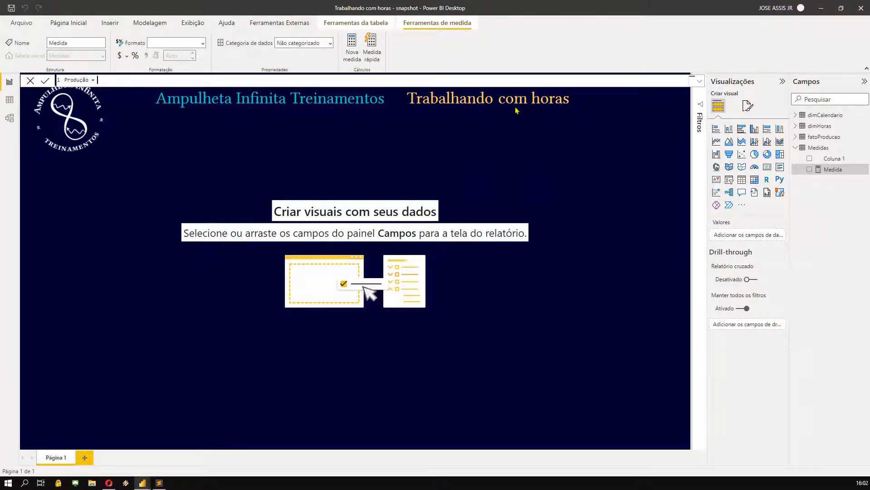
{"action": "scroll", "coordinate": [453, 86], "scroll_direction": "up", "scroll_amount": 2}
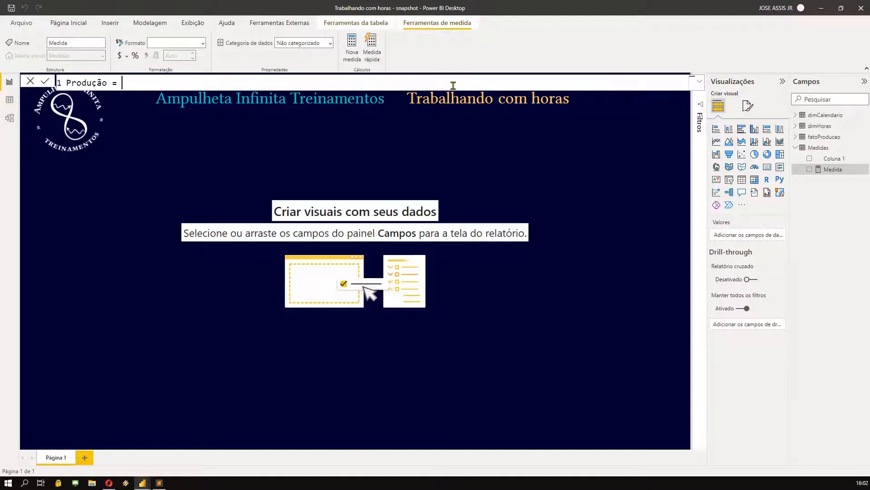
{"action": "type", "text": "um"}
{"action": "key", "text": "Tab"}
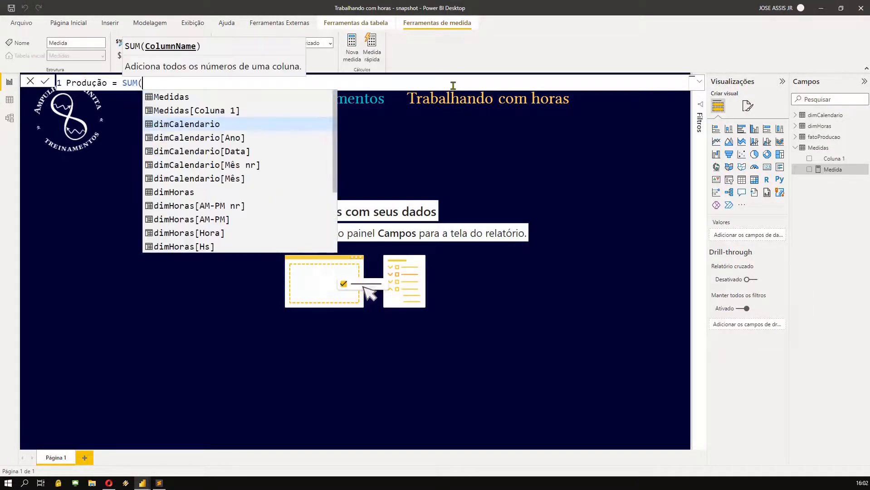
{"action": "type", "text": "produ"}
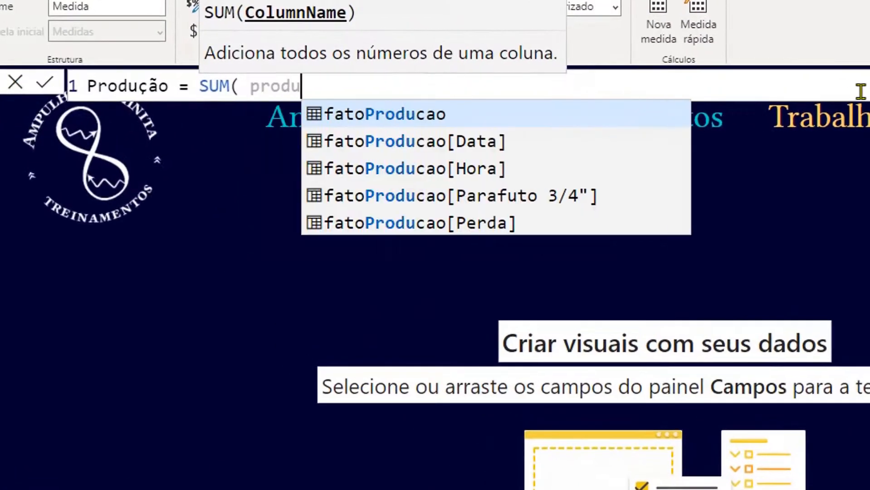
{"action": "key", "text": "Down"}
{"action": "key", "text": "Down"}
{"action": "key", "text": "Down"}
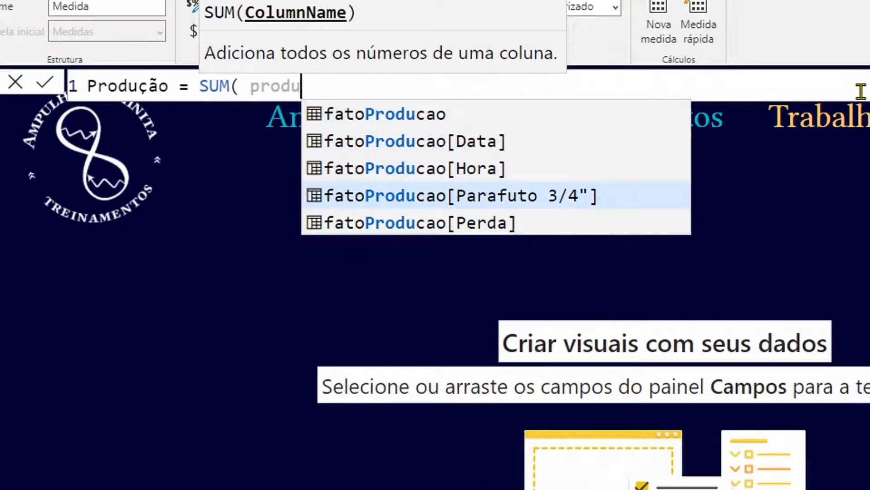
{"action": "key", "text": "Tab"}
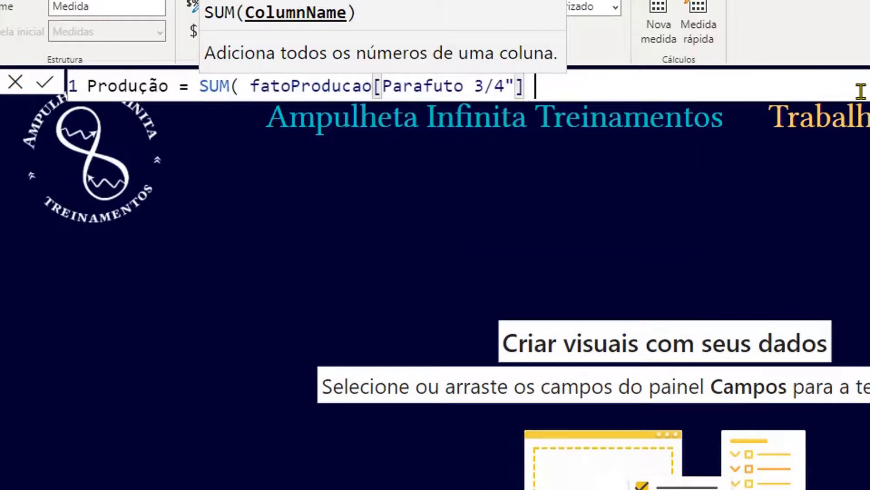
{"action": "type", "text": ")"}
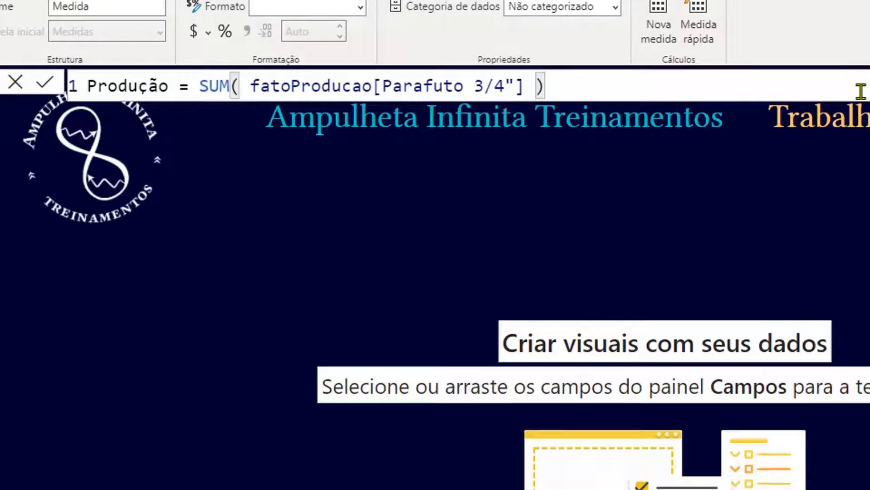
{"action": "key", "text": "Return"}
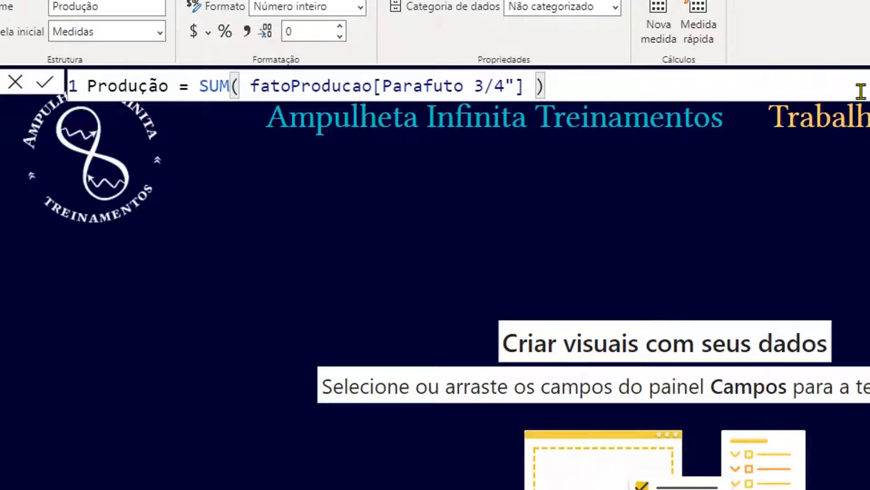
{"action": "left_click", "coordinate": [249, 33]}
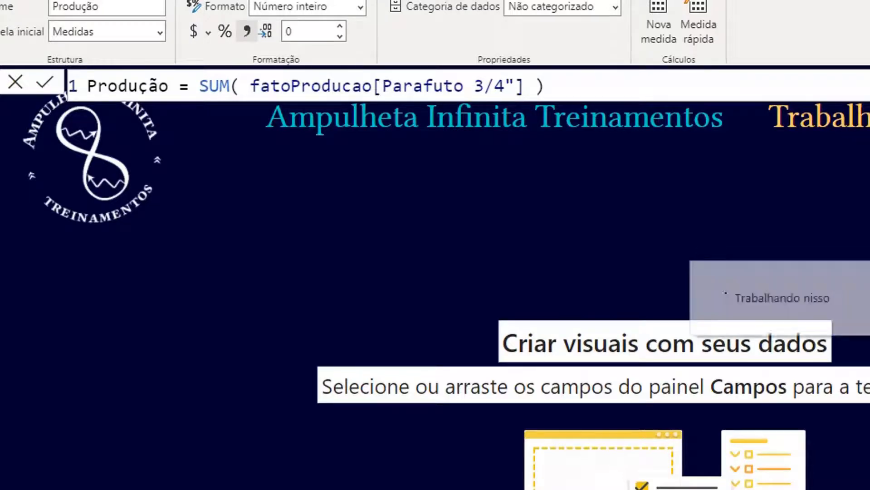
Create the measure Perda = SUM( fatoProducao[Perda] ) in the Medidas table
{"action": "key", "text": "Right"}
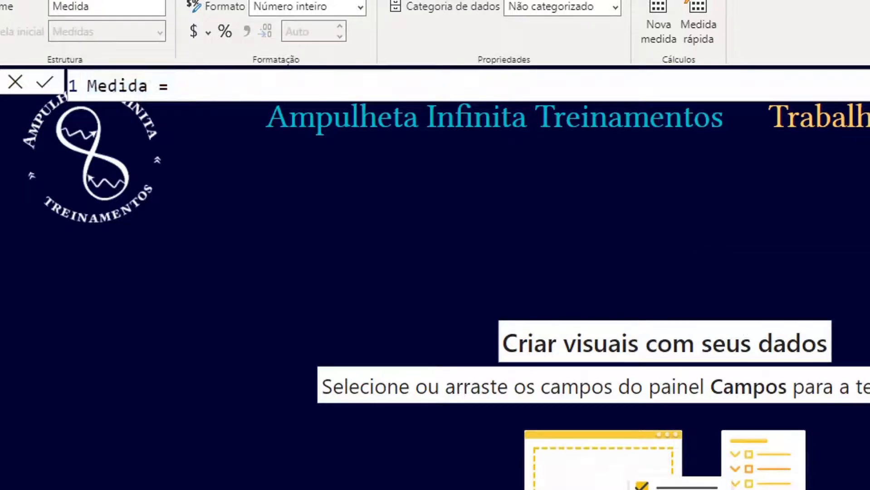
{"action": "key", "text": "ctrl+a"}
{"action": "type", "text": "Perda"}
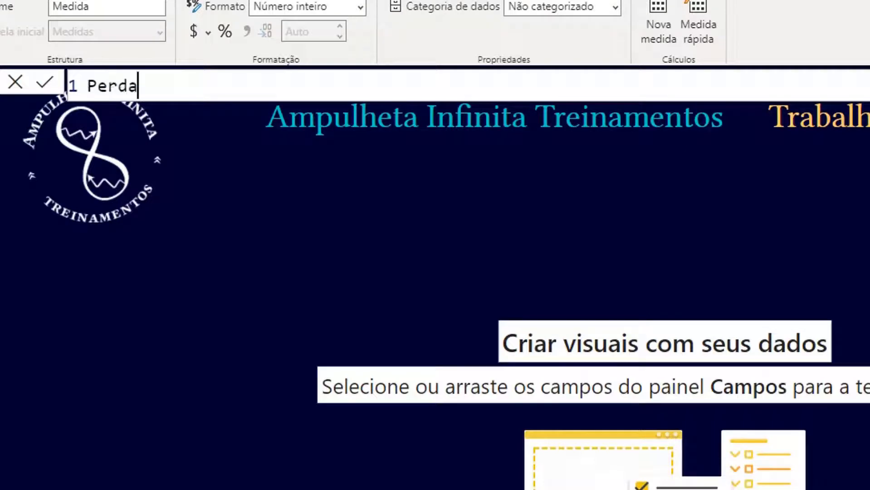
{"action": "type", "text": " = sum"}
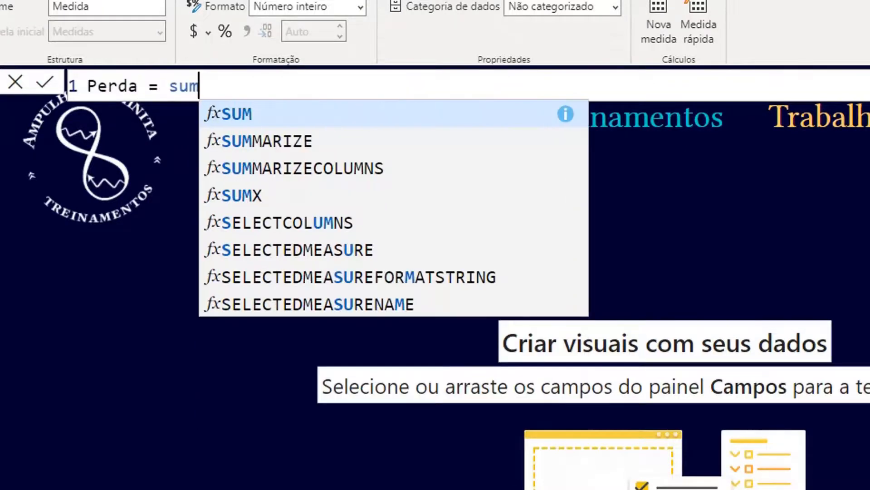
{"action": "type", "text": "( fato"}
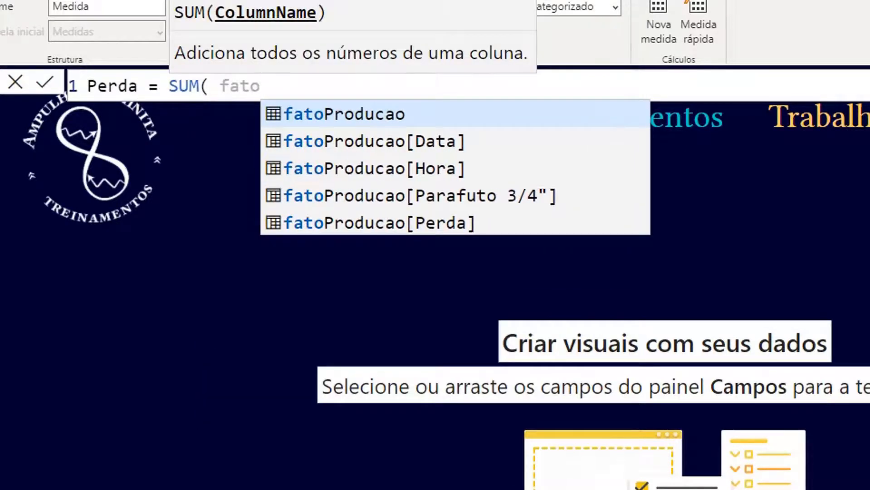
{"action": "key", "text": "Down"}
{"action": "key", "text": "Down"}
{"action": "key", "text": "Down"}
{"action": "key", "text": "Down"}
{"action": "key", "text": "Tab"}
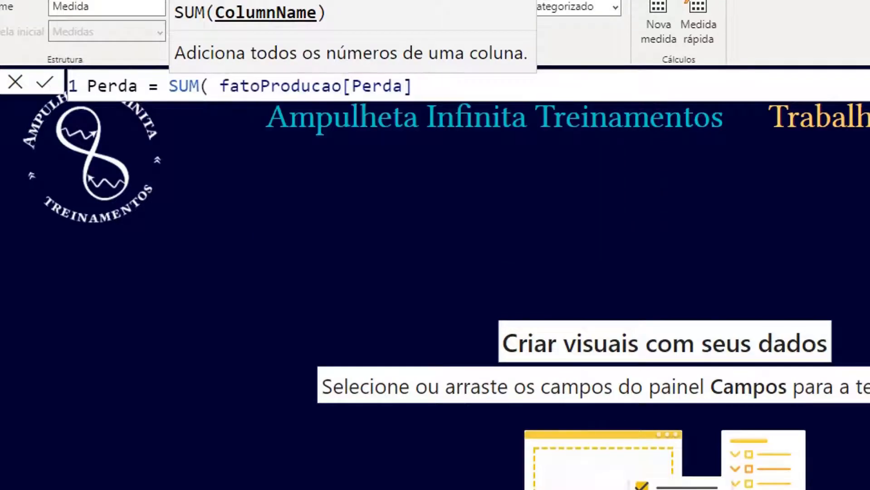
{"action": "type", "text": ")"}
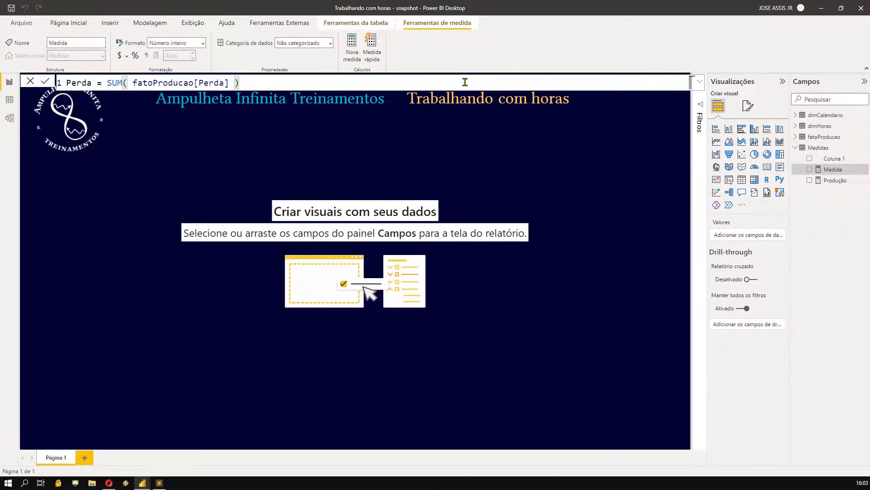
{"action": "key", "text": "Return"}
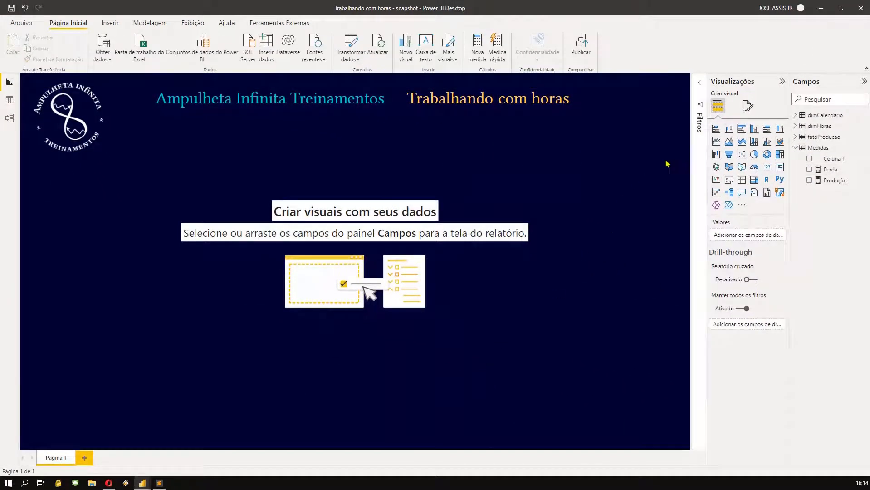
Insert a line chart on the report page, place it below the "Trabalhando com horas" title and widen it toward the page centre
{"action": "left_click", "coordinate": [716, 143]}
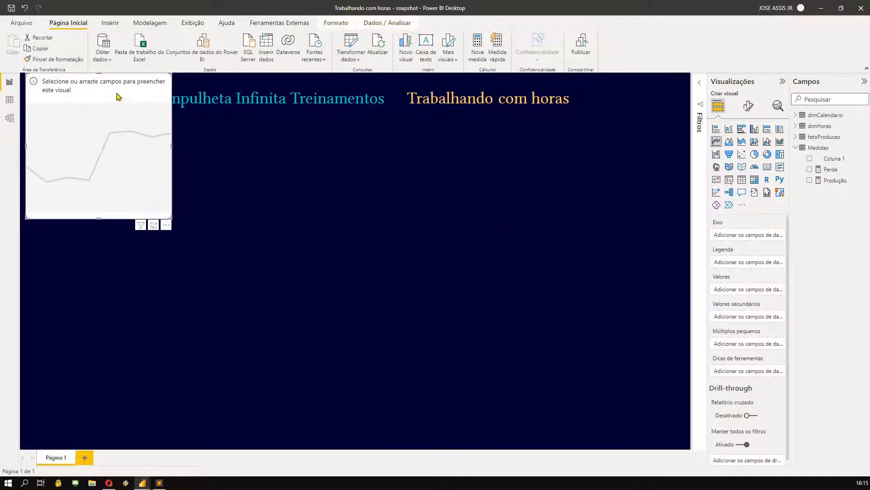
{"action": "left_click_drag", "start_coordinate": [117, 96], "coordinate": [606, 153]}
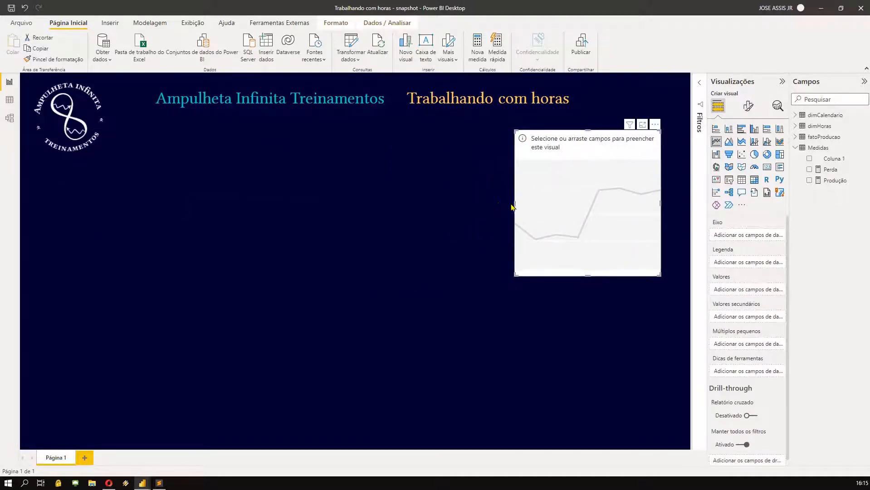
{"action": "left_click_drag", "start_coordinate": [514, 204], "coordinate": [391, 201]}
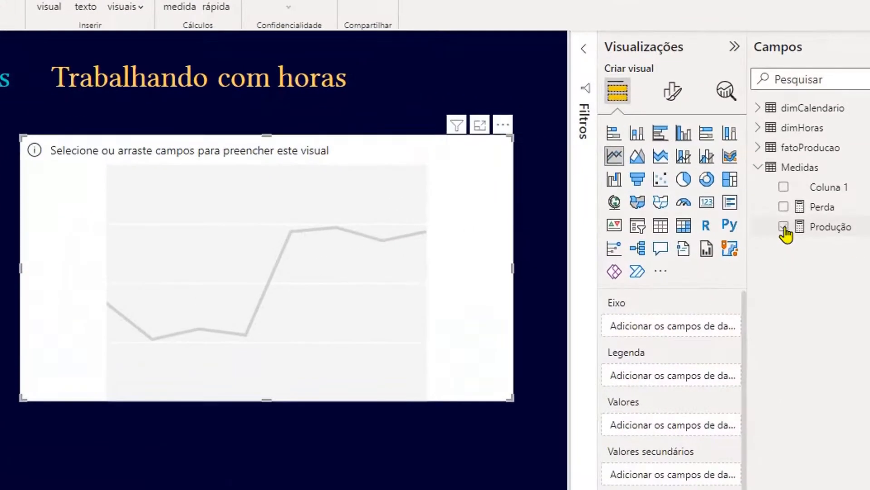
Plot the Produção measure as the line chart's values with Hs from dimHoras on its axis, and widen the chart slightly
{"action": "left_click", "coordinate": [784, 228]}
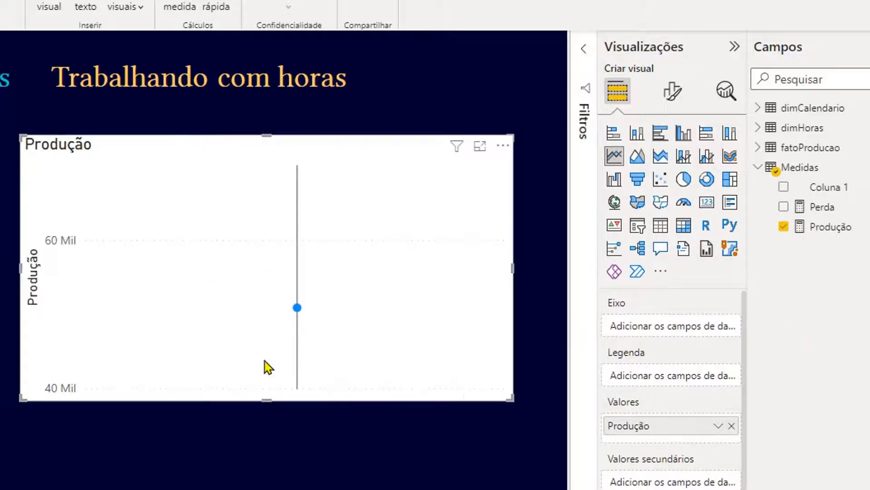
{"action": "left_click", "coordinate": [764, 172]}
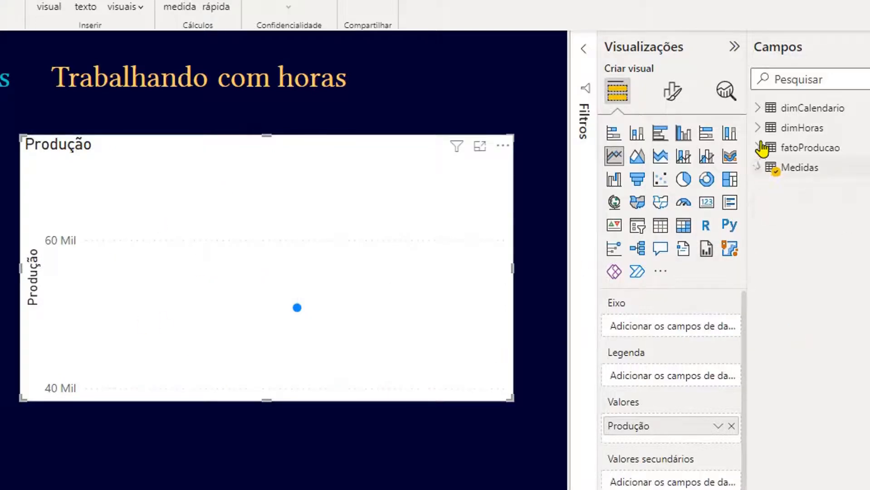
{"action": "left_click", "coordinate": [759, 127]}
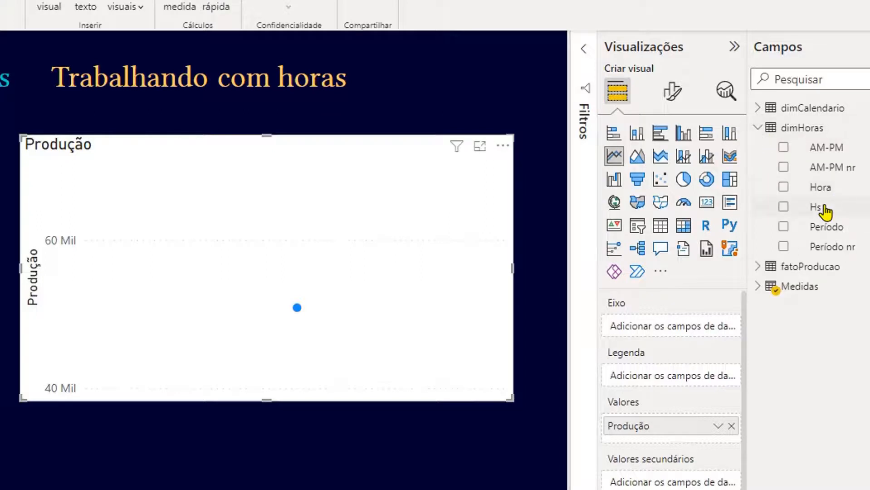
{"action": "left_click_drag", "start_coordinate": [825, 211], "coordinate": [688, 336]}
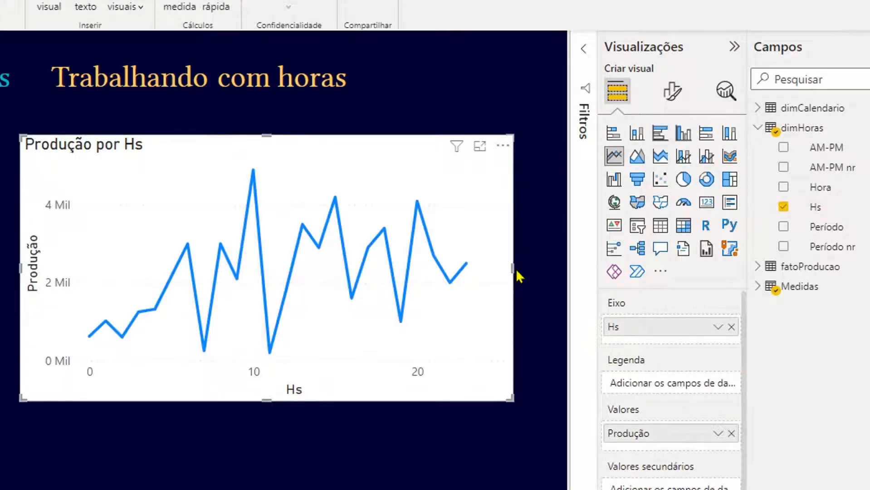
{"action": "left_click_drag", "start_coordinate": [514, 268], "coordinate": [547, 269]}
{"action": "mouse_move", "coordinate": [89, 265]}
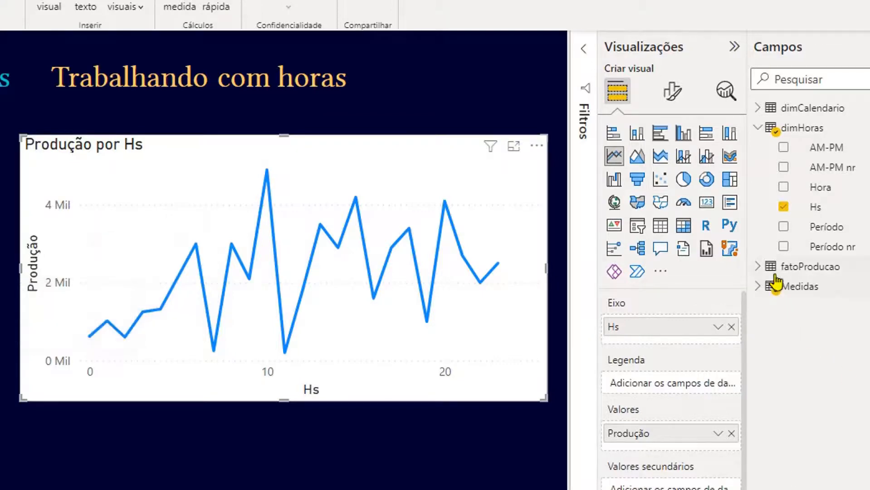
Add Data from fatoProducao as the line chart's legend and inspect the production values at hour 0
{"action": "left_click", "coordinate": [760, 268]}
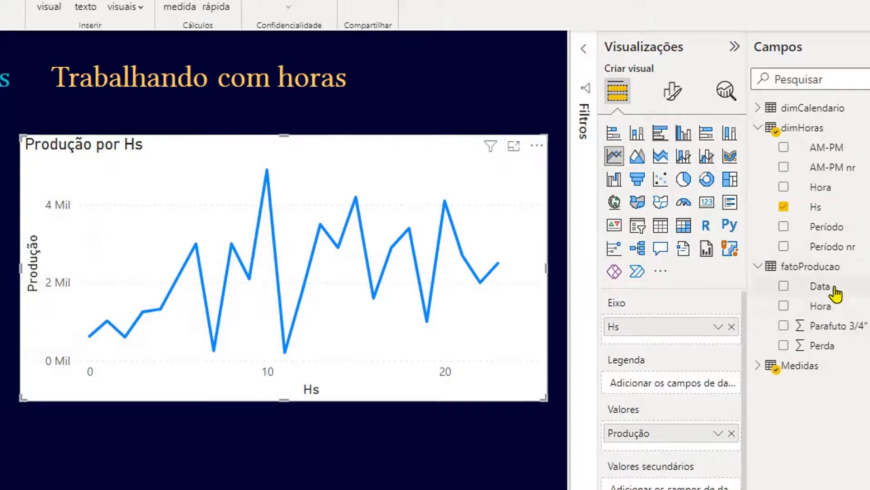
{"action": "left_click", "coordinate": [810, 285]}
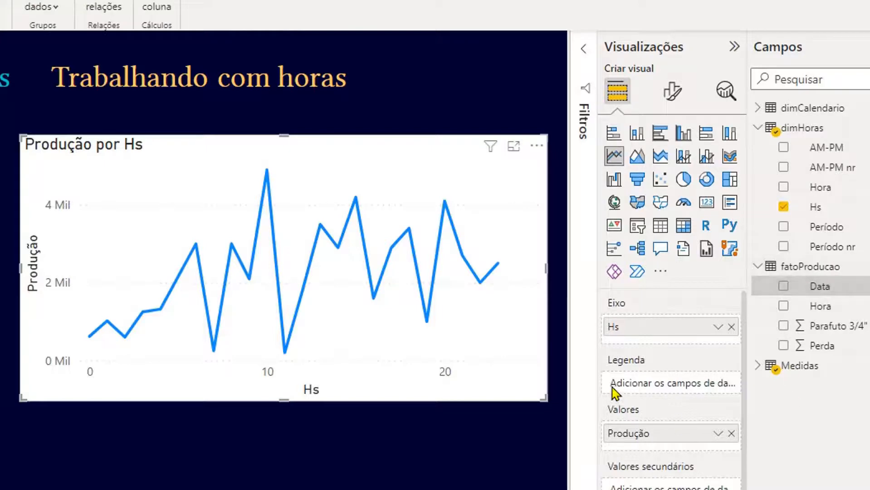
{"action": "left_click_drag", "start_coordinate": [782, 294], "coordinate": [680, 397]}
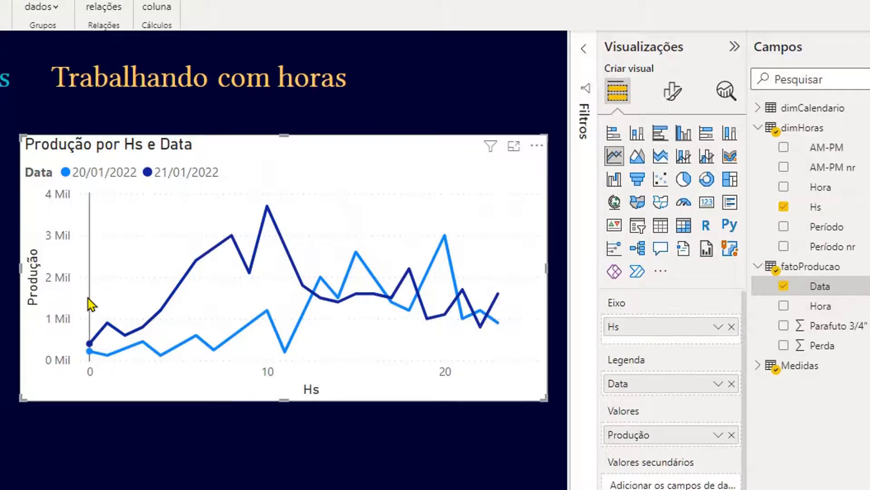
{"action": "mouse_move", "coordinate": [90, 303]}
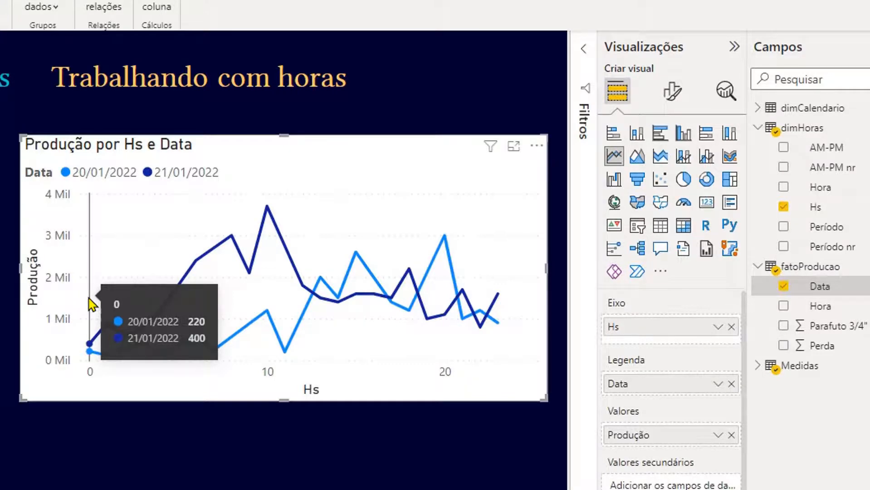
Remove the Data legend and the Produção values from the line chart
{"action": "left_click", "coordinate": [732, 384]}
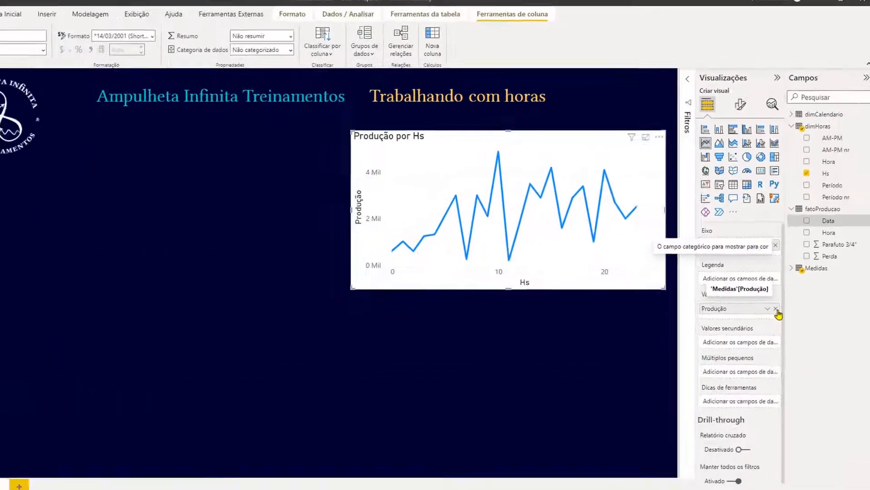
{"action": "left_click", "coordinate": [732, 434]}
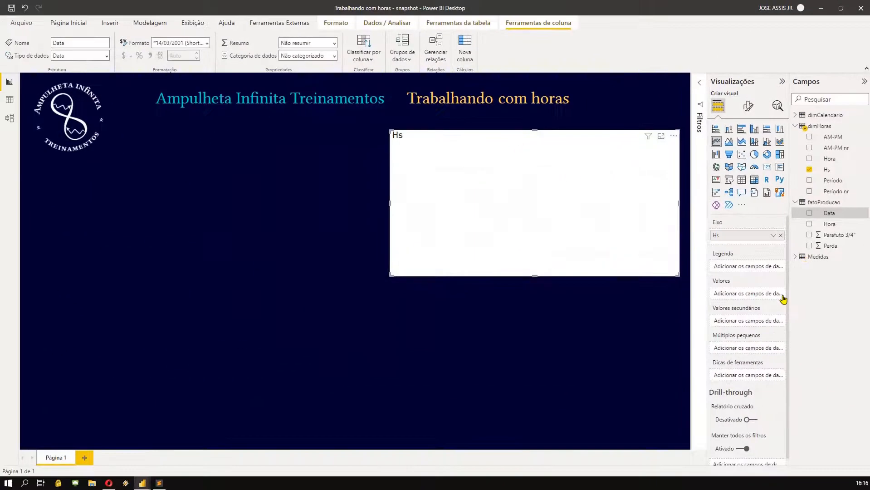
Wrap the SUM of fatoProducao[Parafuto 3/4"] in the Produção measure with a multi-line CALCULATE, indenting the SUM as its first argument
{"action": "left_click", "coordinate": [796, 259]}
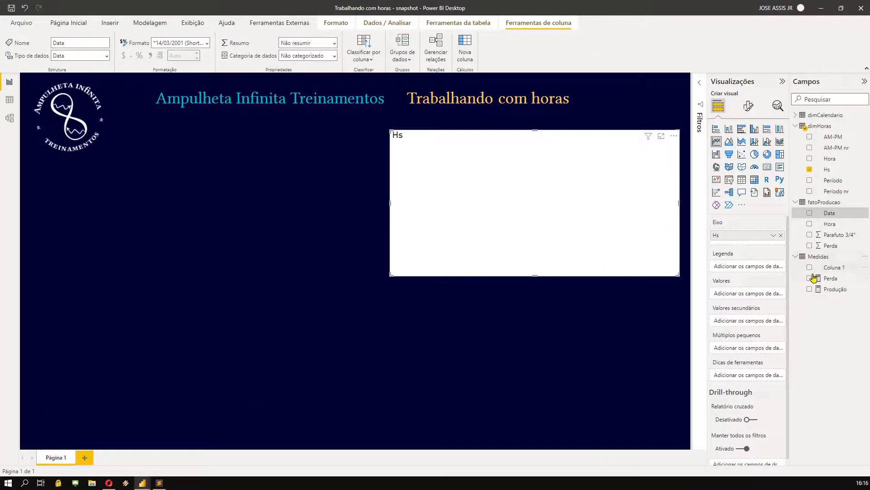
{"action": "left_click", "coordinate": [835, 290]}
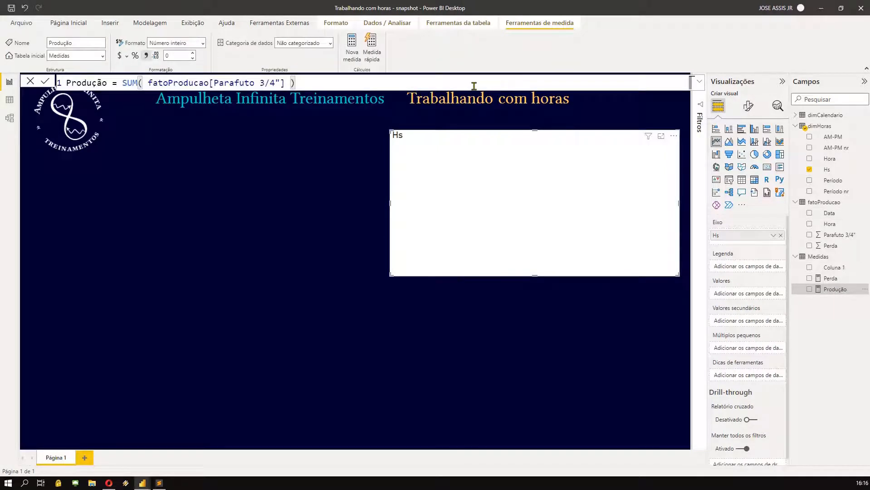
{"action": "key", "text": "Home"}
{"action": "key", "text": "ctrl+Right"}
{"action": "key", "text": "ctrl+Right"}
{"action": "key", "text": "shift+Return"}
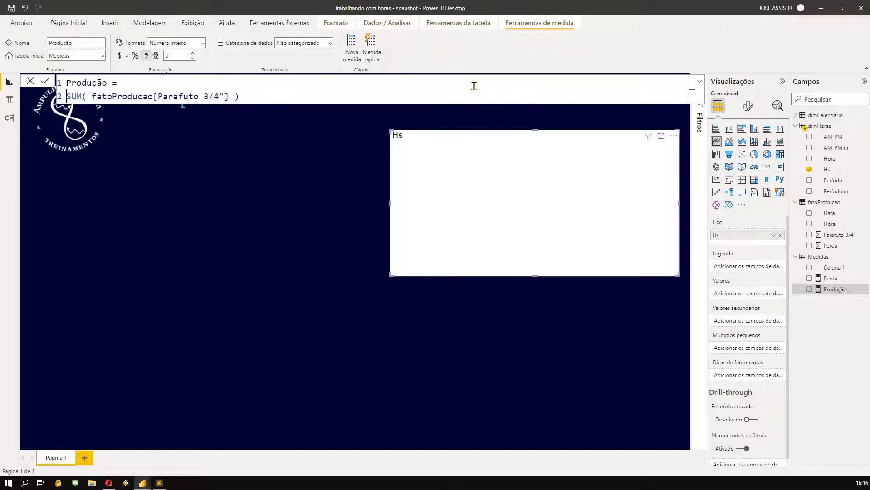
{"action": "key", "text": "shift+Return"}
{"action": "key", "text": "Up"}
{"action": "type", "text": "CAL"}
{"action": "key", "text": "Tab"}
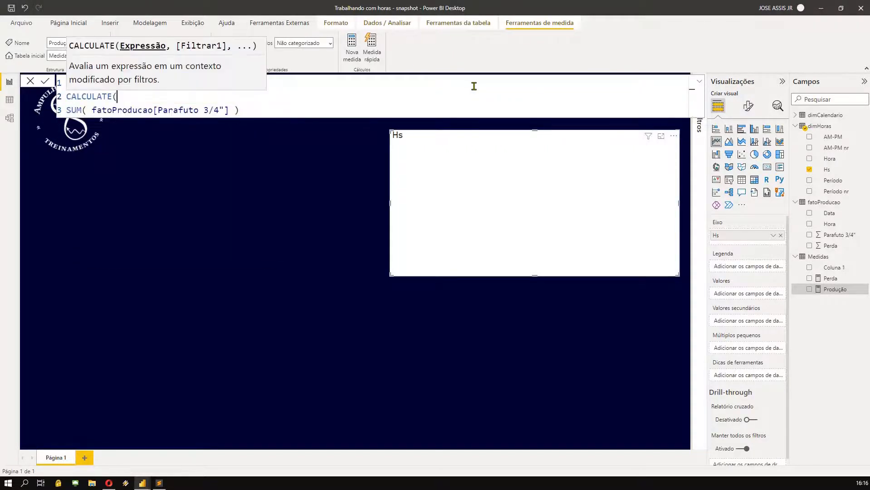
{"action": "key", "text": "Down"}
{"action": "key", "text": "End"}
{"action": "key", "text": "shift+Return"}
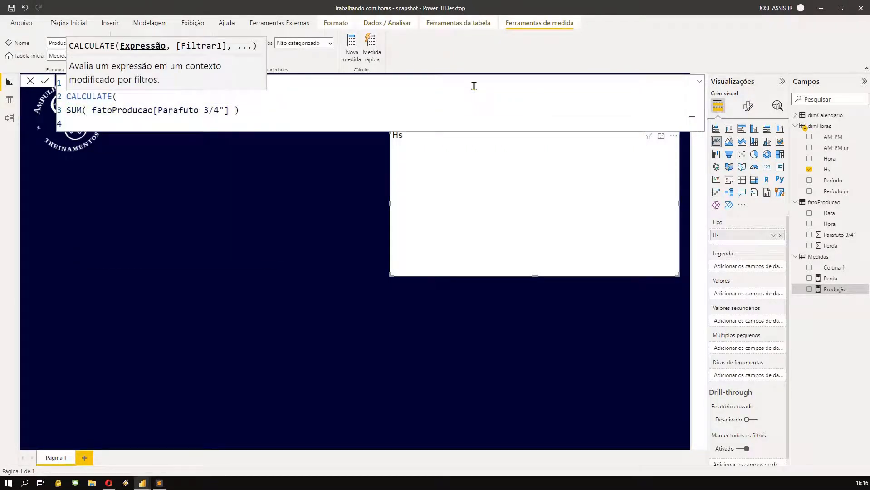
{"action": "type", "text": ")"}
{"action": "key", "text": "Up"}
{"action": "key", "text": "Home"}
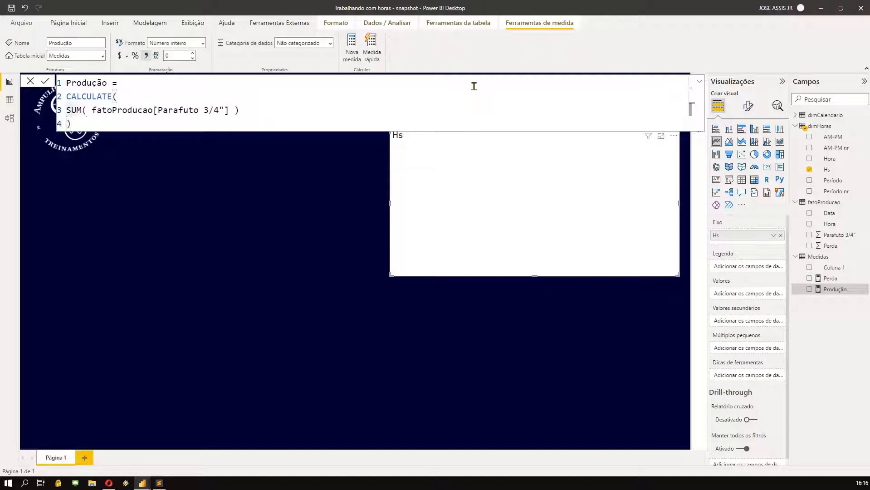
{"action": "key", "text": "Tab"}
{"action": "key", "text": "End"}
{"action": "type", "text": ","}
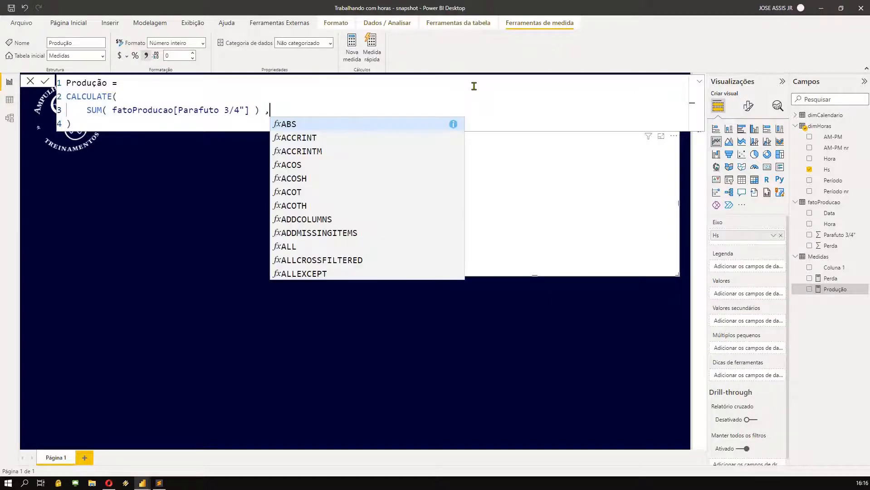
Add the filter dimCalendario[Data] = MAX( fatoProducao[Data] ) as the second argument of the Produção measure's CALCULATE
{"action": "key", "text": "shift+Return"}
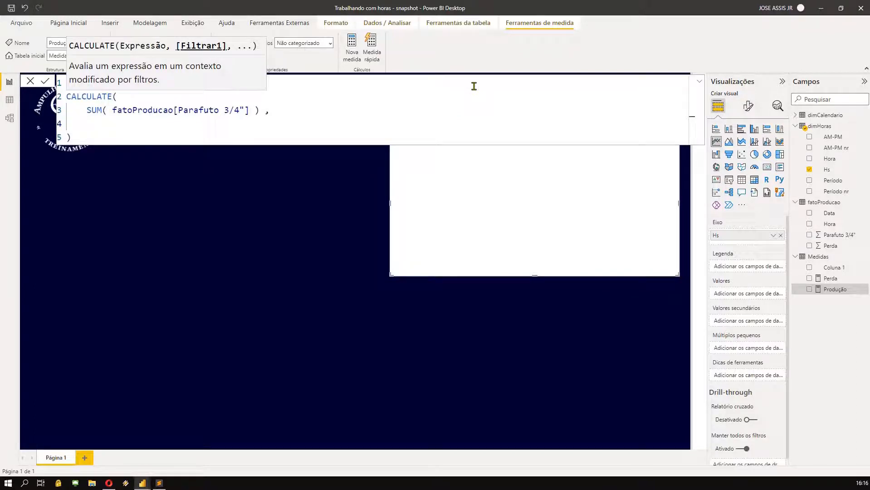
{"action": "type", "text": "dim"}
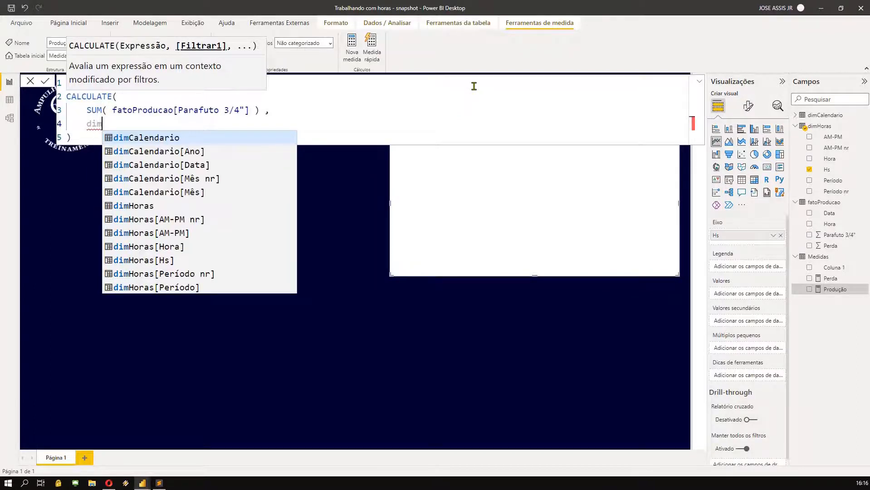
{"action": "key", "text": "Down"}
{"action": "key", "text": "Down"}
{"action": "key", "text": "Tab"}
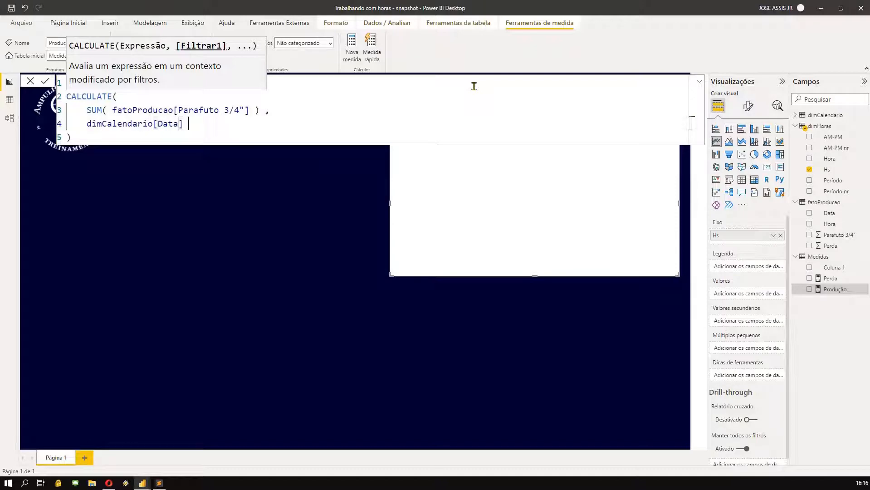
{"action": "type", "text": "= max"}
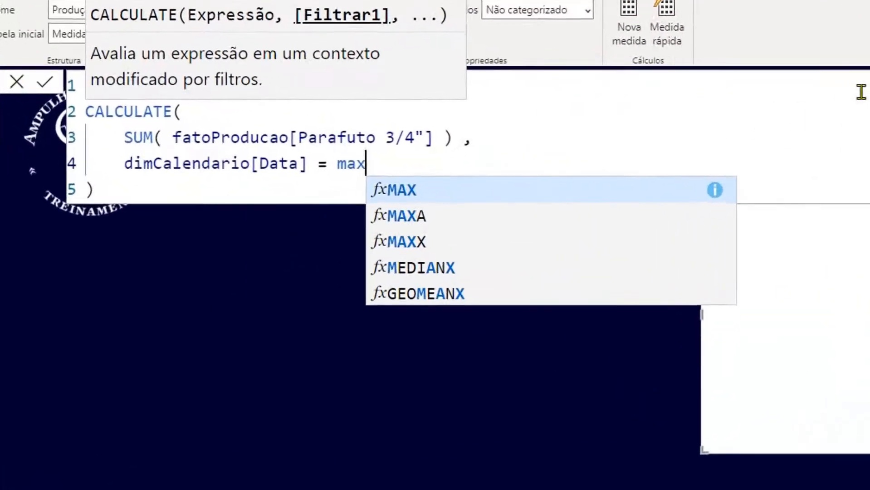
{"action": "key", "text": "Tab"}
{"action": "type", "text": "fato"}
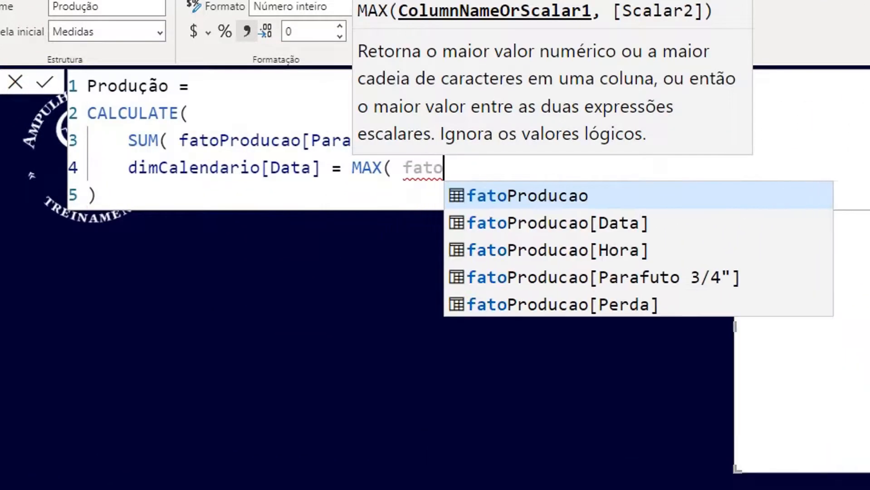
{"action": "key", "text": "Down"}
{"action": "key", "text": "Tab"}
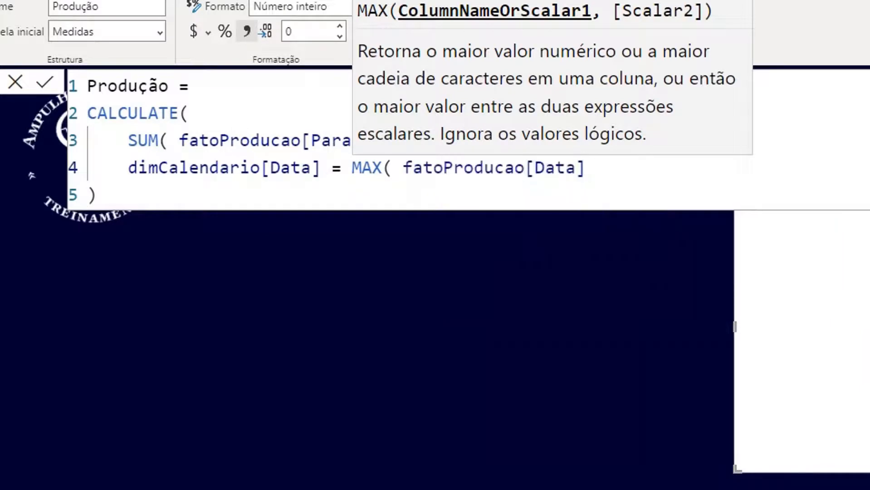
{"action": "type", "text": ")"}
{"action": "left_click", "coordinate": [494, 140]}
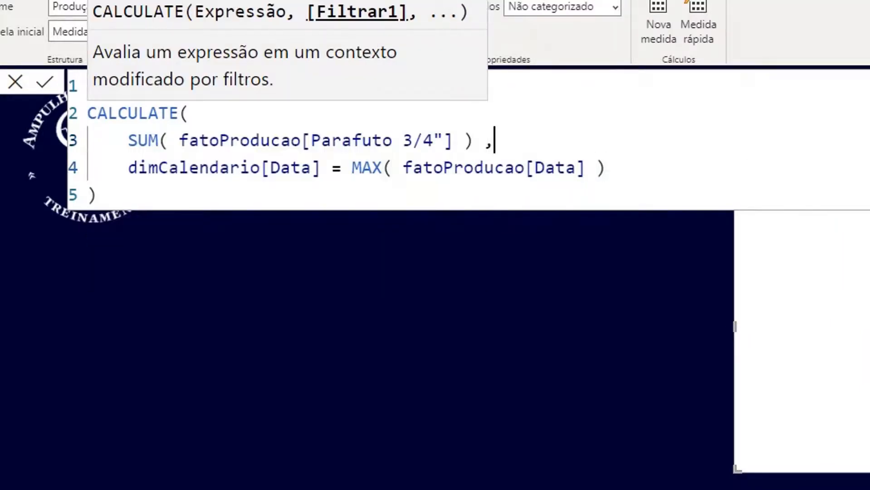
Rename the measure in its formula to "Produção - hoje", copy the whole formula and commit it
{"action": "left_click", "coordinate": [198, 85]}
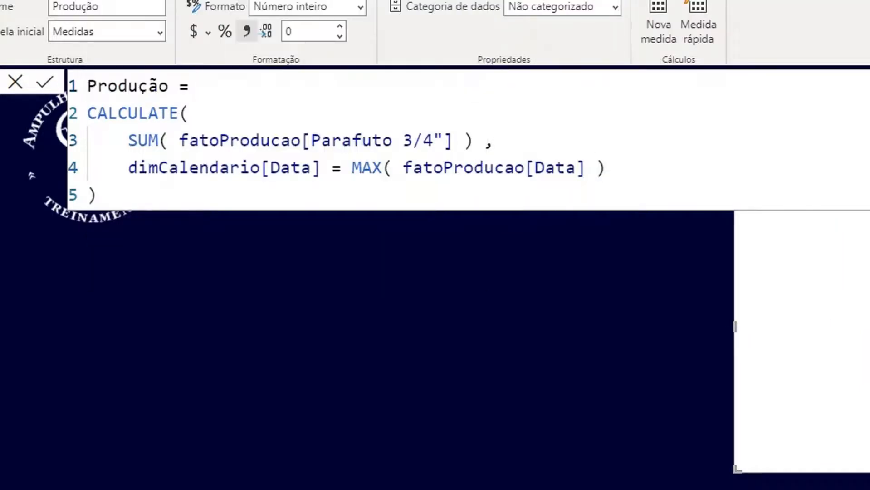
{"action": "key", "text": "Left"}
{"action": "key", "text": "Left"}
{"action": "type", "text": "- hoje"}
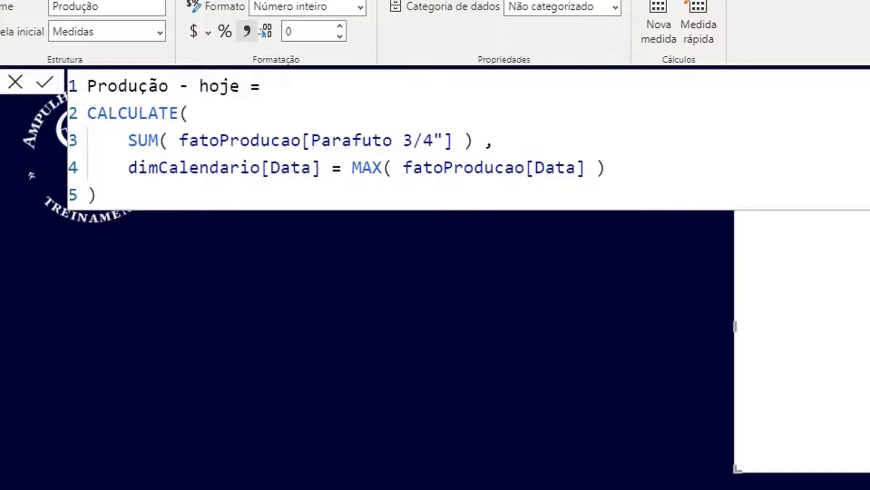
{"action": "key", "text": "ctrl+a"}
{"action": "key", "text": "ctrl+c"}
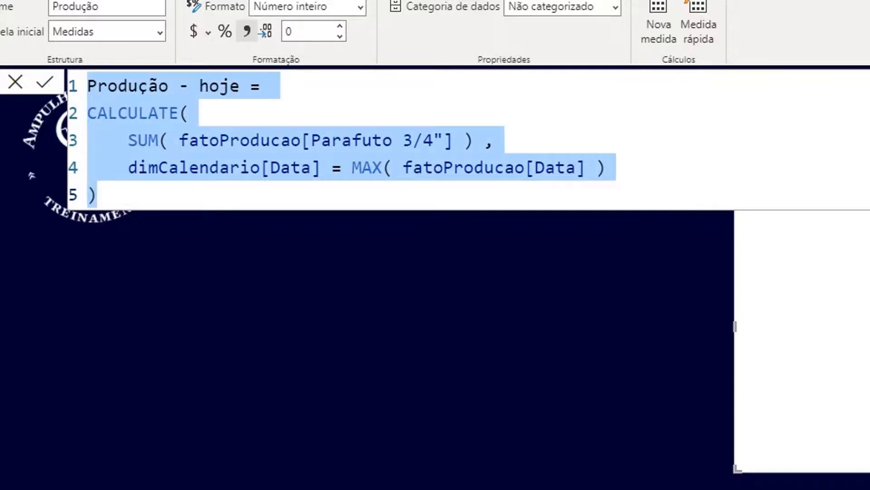
{"action": "key", "text": "Return"}
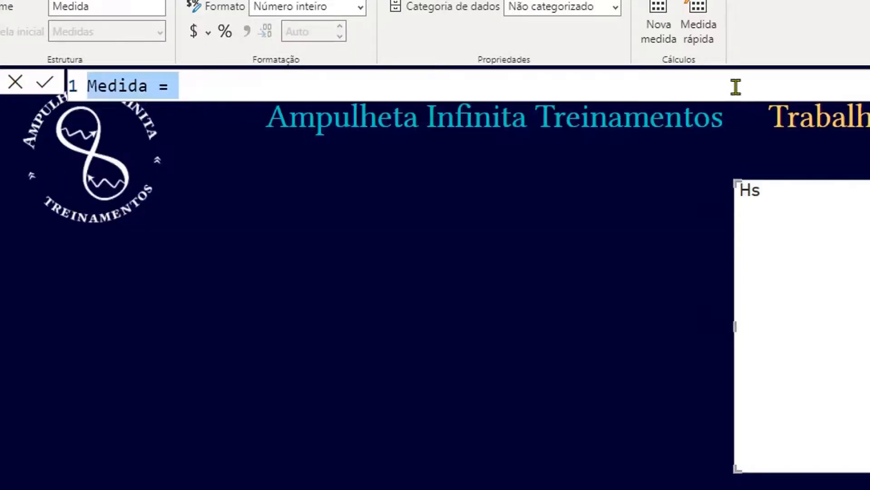
Paste the copied formula into a new measure in Medidas and name it "Produção - d-1"
{"action": "key", "text": "ctrl+v"}
{"action": "double_click", "coordinate": [219, 85]}
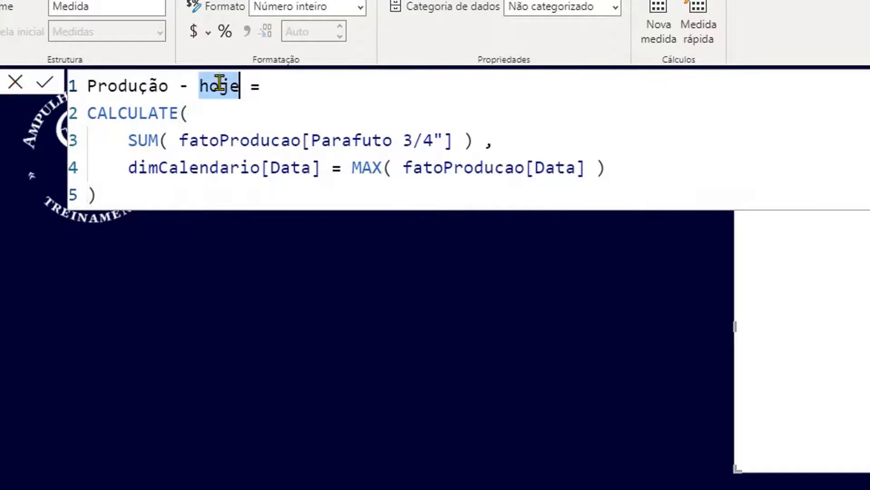
{"action": "type", "text": "d"}
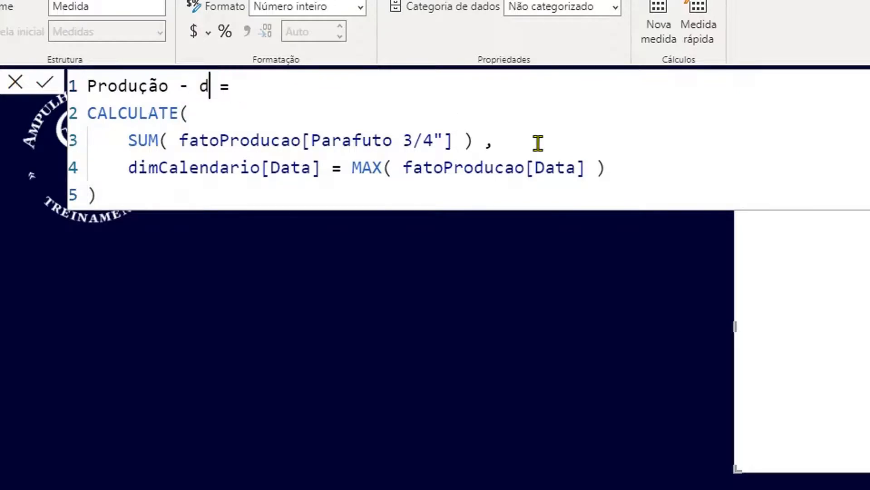
{"action": "type", "text": "-1"}
Replace MAX with MIN in the date filter of the Produção - d-1 formula and commit the measure
{"action": "key", "text": "Down"}
{"action": "key", "text": "Down"}
{"action": "key", "text": "Down"}
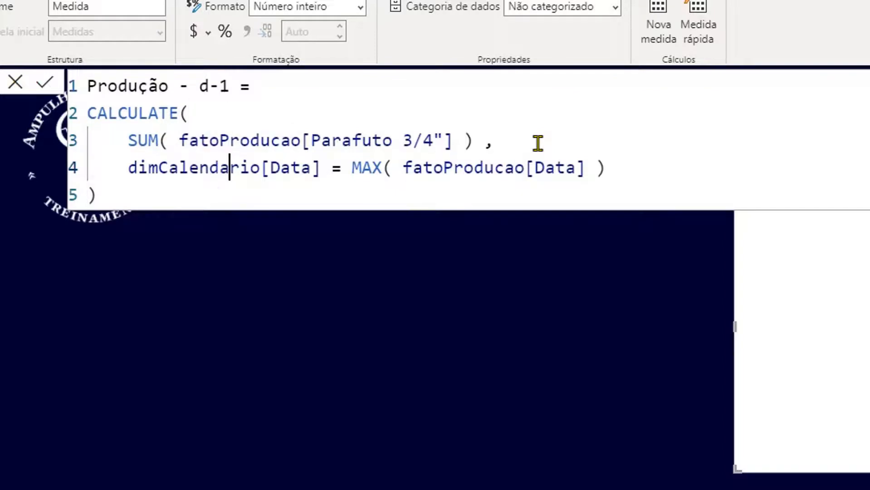
{"action": "key", "text": "Right"}
{"action": "key", "text": "Right"}
{"action": "key", "text": "Right"}
{"action": "key", "text": "Right"}
{"action": "key", "text": "Right"}
{"action": "key", "text": "Right"}
{"action": "key", "text": "Right"}
{"action": "key", "text": "Right"}
{"action": "key", "text": "Right"}
{"action": "key", "text": "Right"}
{"action": "key", "text": "Right"}
{"action": "key", "text": "Right"}
{"action": "key", "text": "Right"}
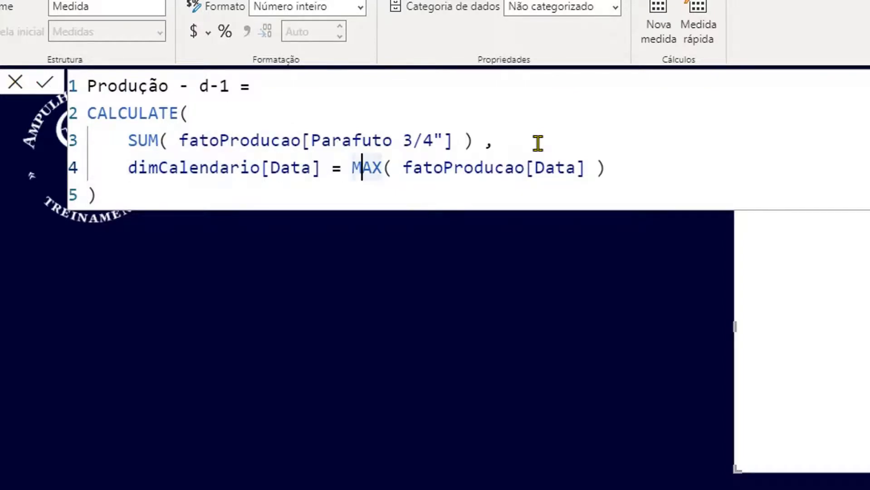
{"action": "key", "text": "shift+Right"}
{"action": "key", "text": "shift+Right"}
{"action": "type", "text": "IN"}
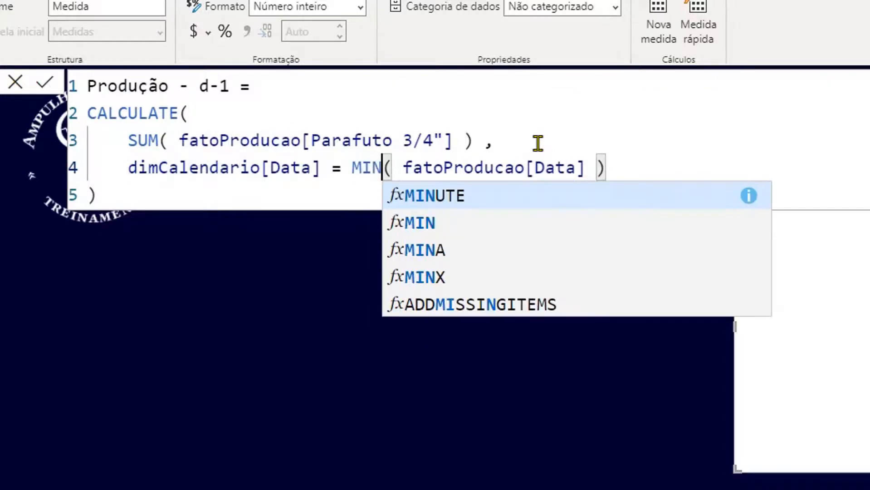
{"action": "left_click", "coordinate": [538, 143]}
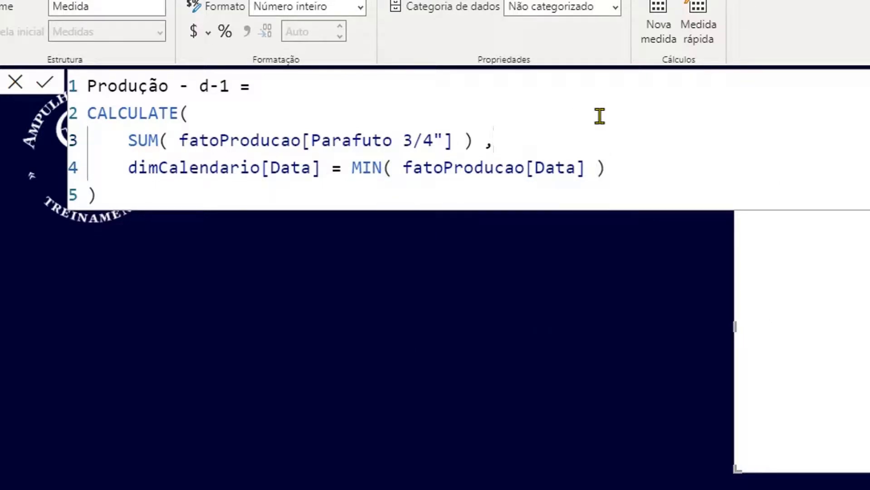
{"action": "key", "text": "Return"}
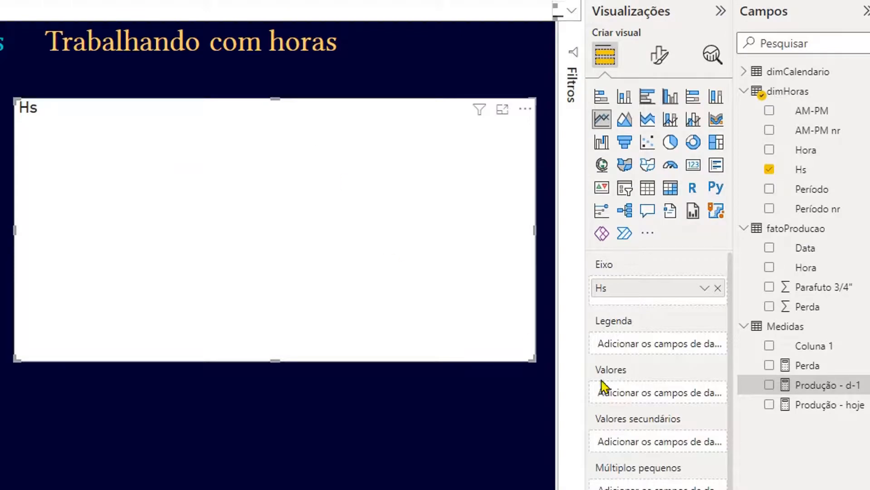
Plot Produção - d-1 and Produção - hoje as the line chart's values and inspect the points at hour 0
{"action": "left_click_drag", "start_coordinate": [828, 385], "coordinate": [709, 397]}
{"action": "left_click_drag", "start_coordinate": [783, 406], "coordinate": [672, 406]}
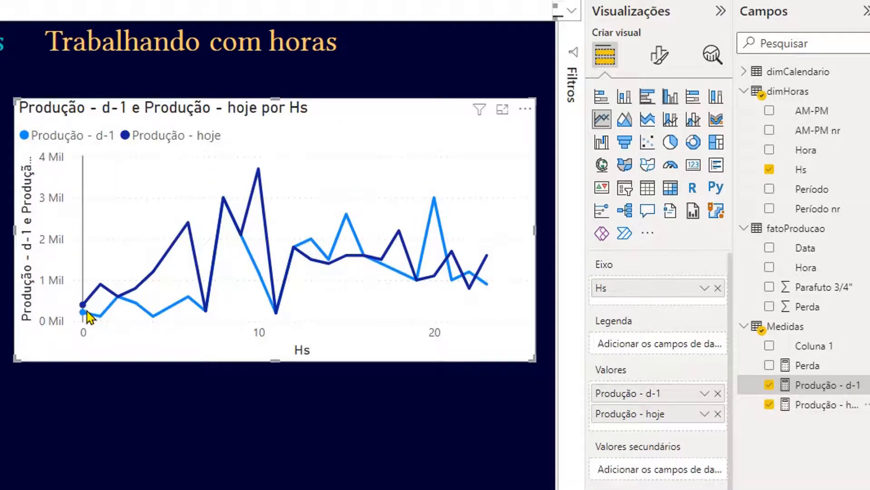
{"action": "mouse_move", "coordinate": [87, 312]}
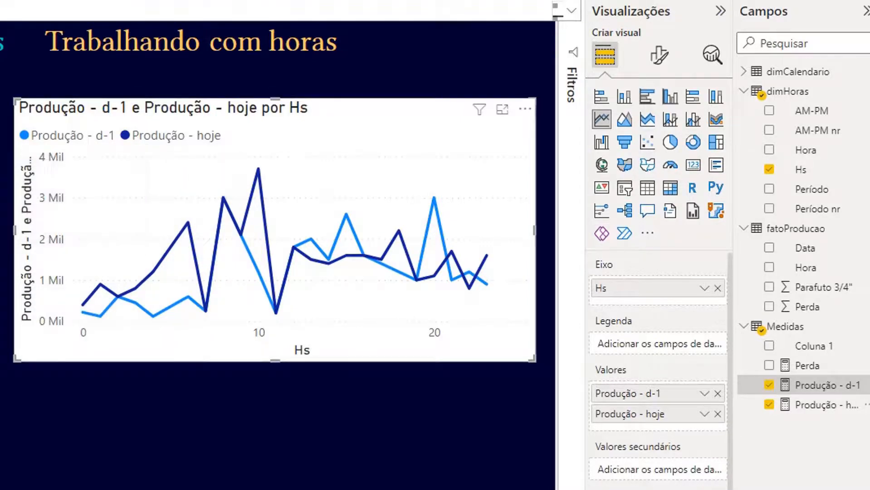
Insert a card showing Produção - hoje below the logo and reduce its height by about a third
{"action": "left_click", "coordinate": [538, 163]}
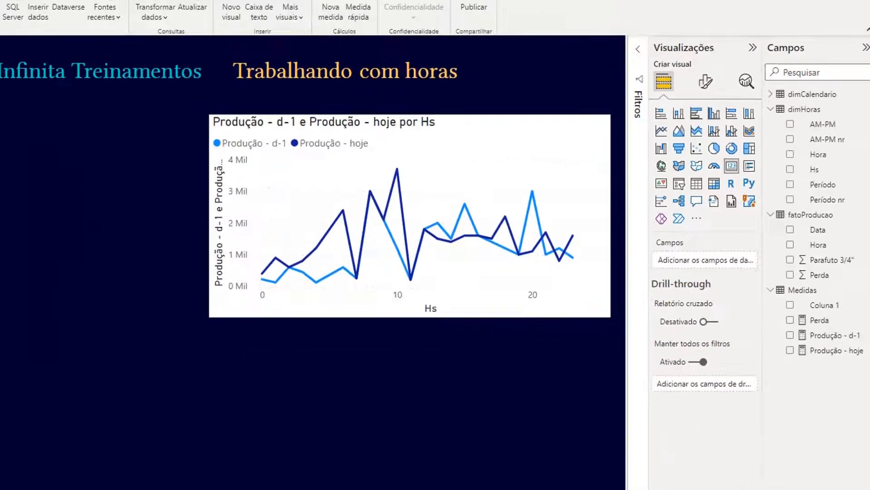
{"action": "left_click_drag", "start_coordinate": [141, 231], "coordinate": [144, 201]}
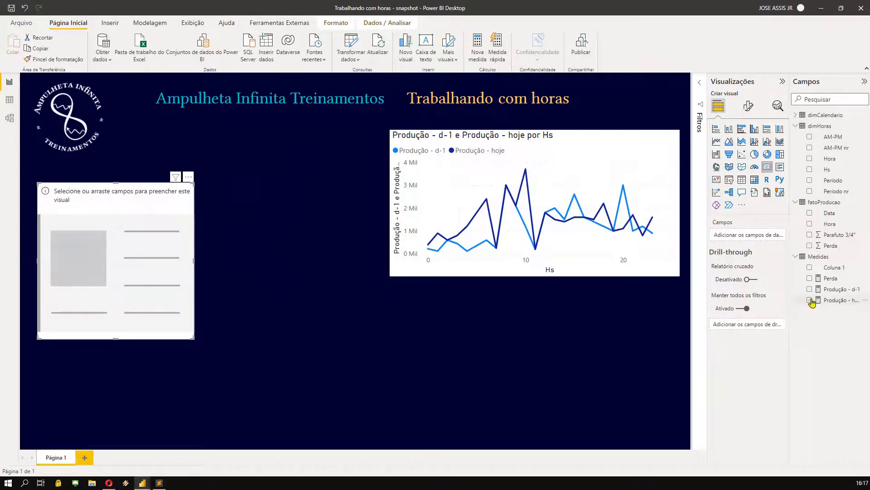
{"action": "left_click", "coordinate": [811, 301]}
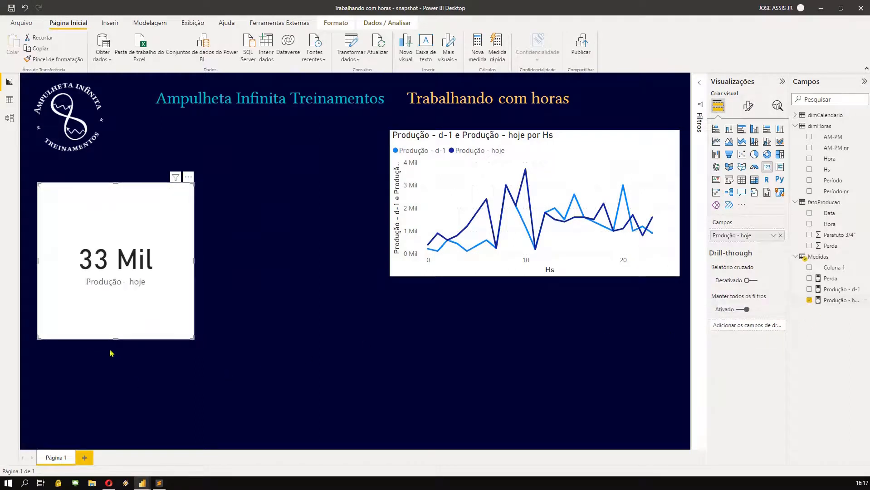
{"action": "left_click_drag", "start_coordinate": [117, 337], "coordinate": [116, 281]}
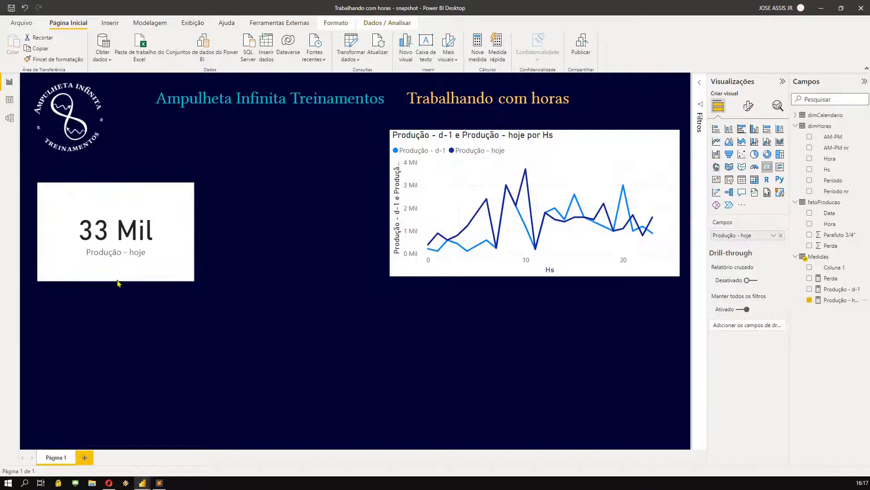
{"action": "left_click", "coordinate": [114, 331]}
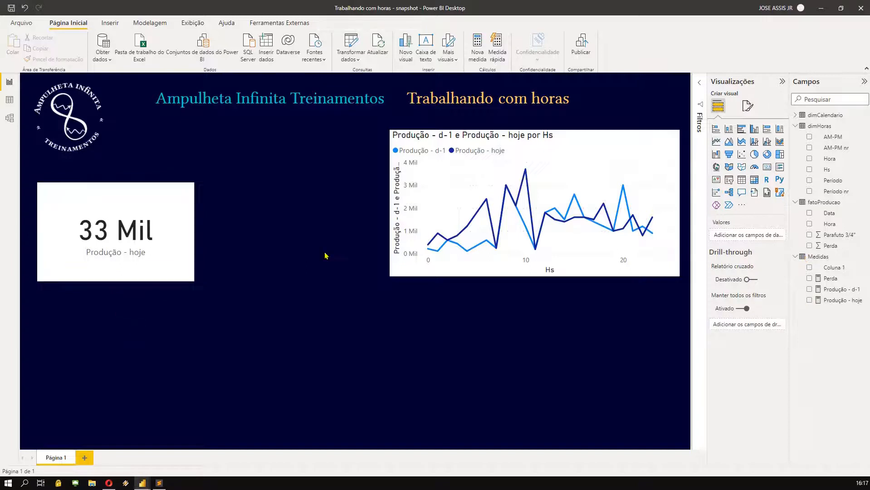
Insert a second card showing Produção - d-1 directly below the Produção - hoje card, matching its size
{"action": "left_click", "coordinate": [767, 169]}
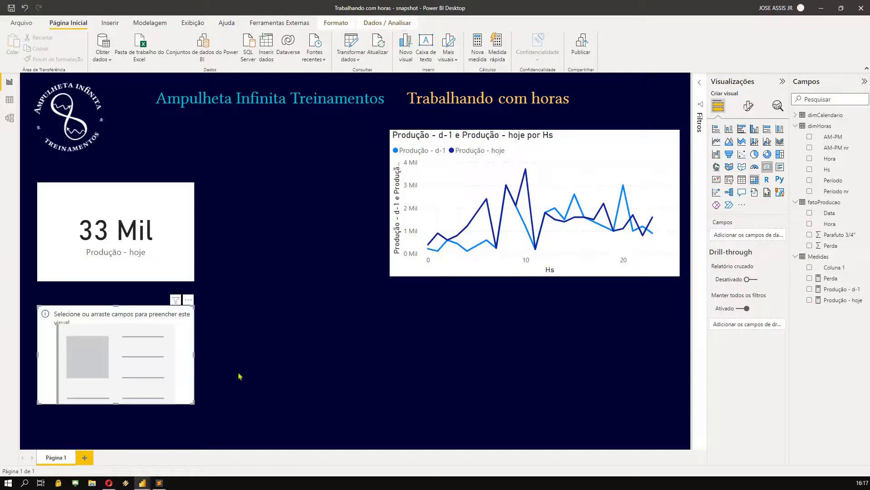
{"action": "left_click", "coordinate": [810, 289]}
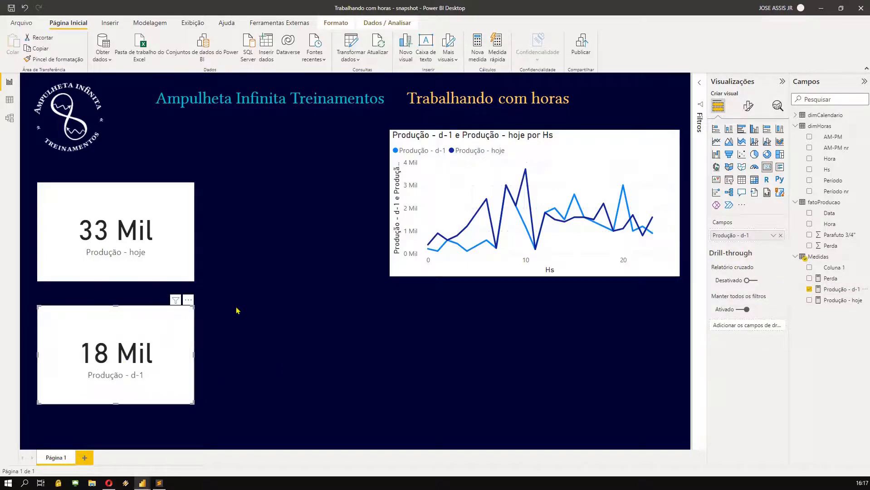
{"action": "left_click", "coordinate": [330, 165]}
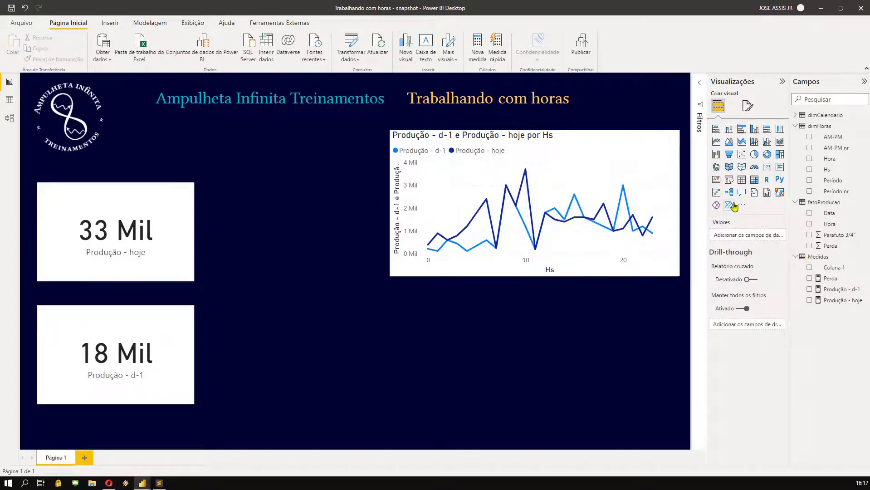
Insert a slicer on the Período field between the production cards and the line chart, aligned with the chart's upper edge
{"action": "left_click", "coordinate": [729, 180]}
{"action": "left_click_drag", "start_coordinate": [258, 303], "coordinate": [286, 139]}
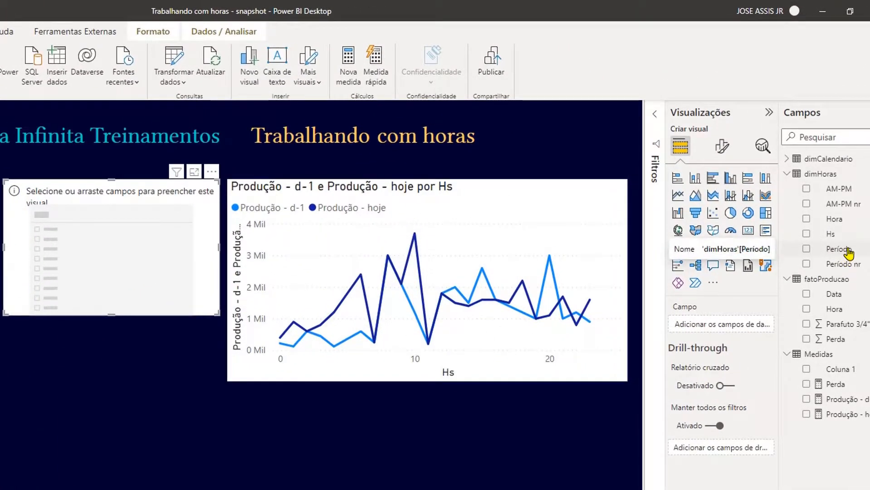
{"action": "left_click_drag", "start_coordinate": [846, 251], "coordinate": [738, 331]}
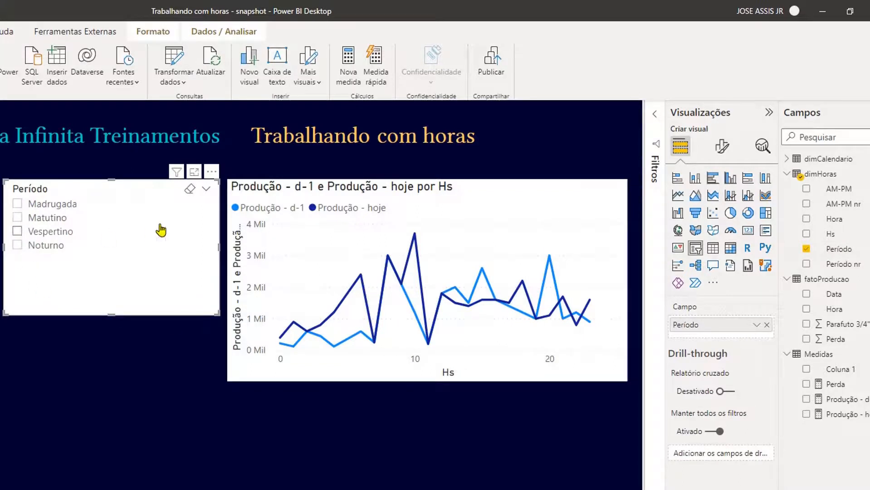
Filter the report by Matutino and by Noturno in the Período slicer, clearing the selection at the end
{"action": "left_click", "coordinate": [54, 224]}
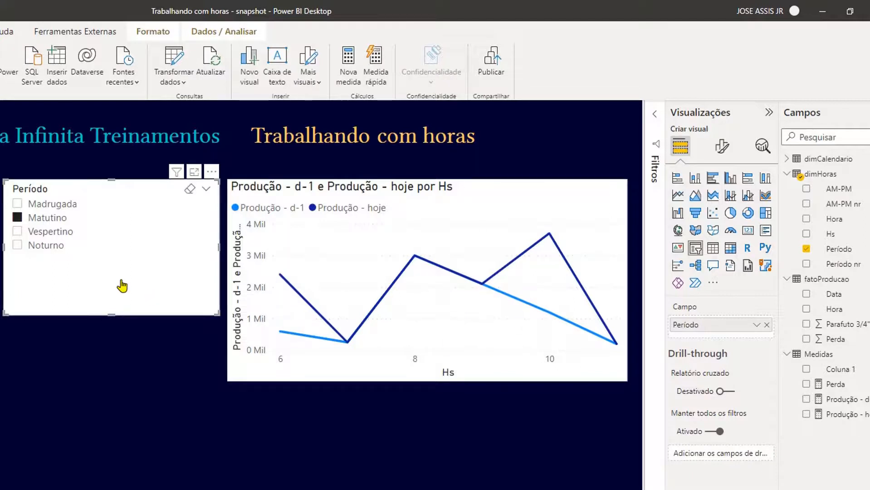
{"action": "left_click", "coordinate": [18, 245]}
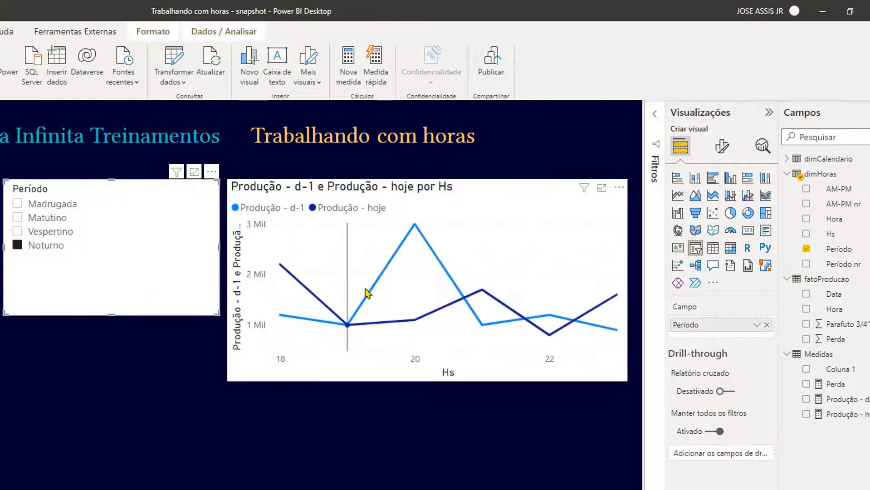
{"action": "left_click", "coordinate": [41, 252]}
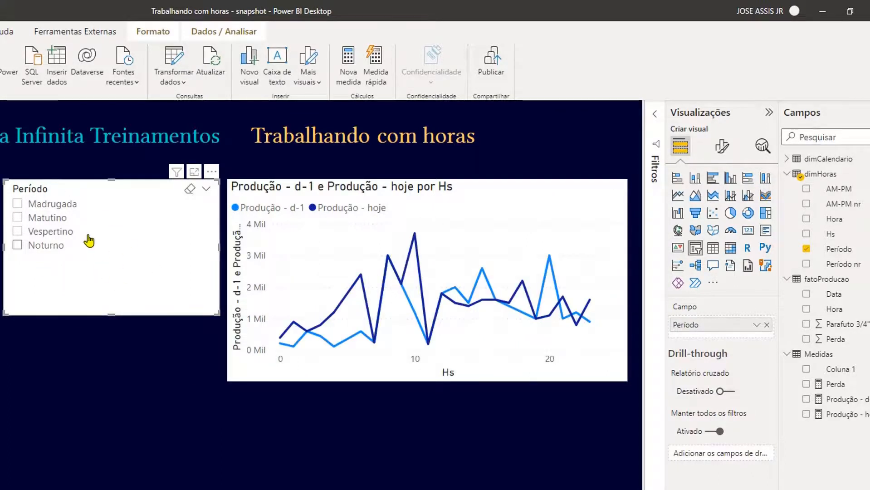
Shorten the Período slicer and place a copy of it below, aligned with the line chart's lower edge
{"action": "left_click", "coordinate": [151, 397]}
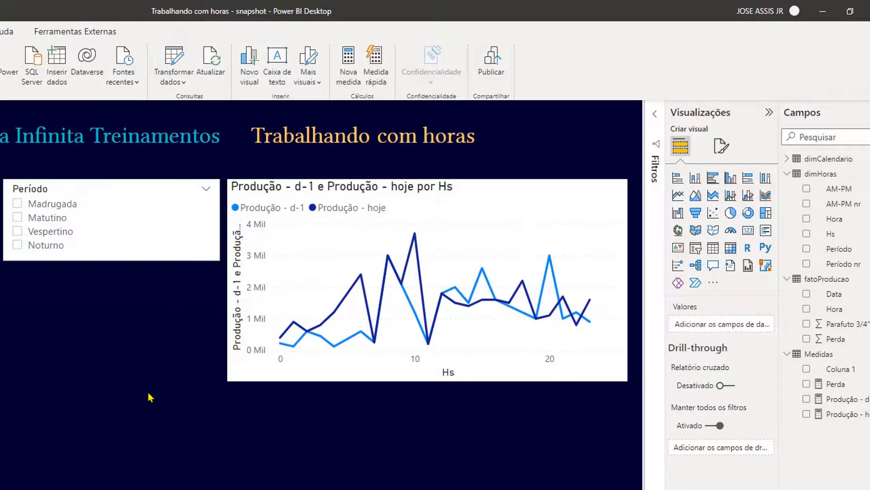
{"action": "left_click", "coordinate": [141, 196]}
{"action": "left_click", "coordinate": [145, 467]}
{"action": "key", "text": "ctrl+v"}
{"action": "left_click_drag", "start_coordinate": [153, 204], "coordinate": [145, 305]}
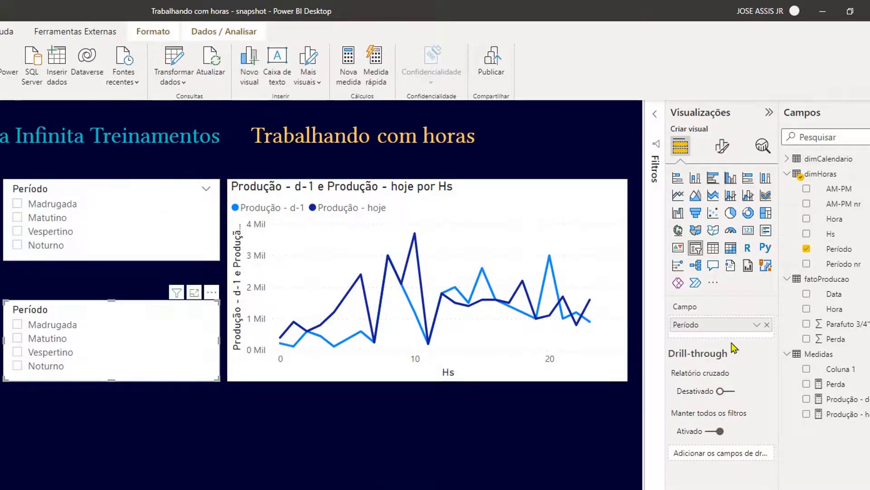
Replace the copied slicer's field with AM-PM, then filter the report by AM and finally by PM
{"action": "left_click", "coordinate": [767, 324]}
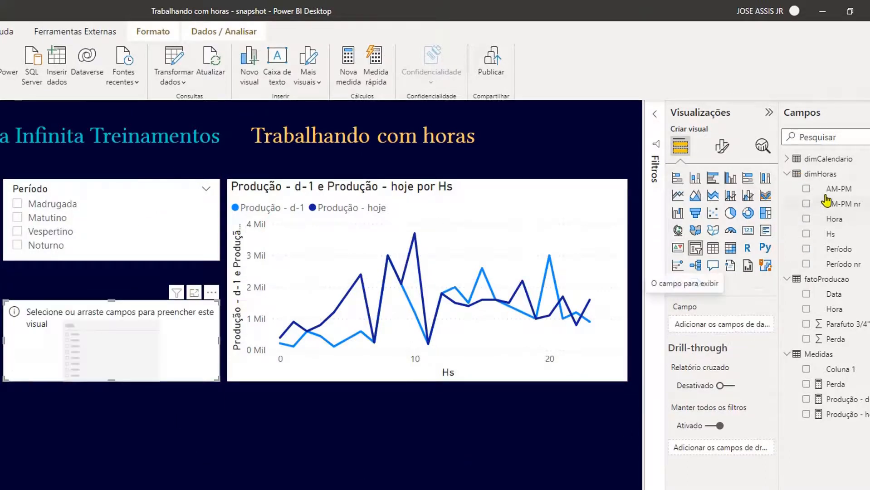
{"action": "left_click_drag", "start_coordinate": [839, 189], "coordinate": [728, 331]}
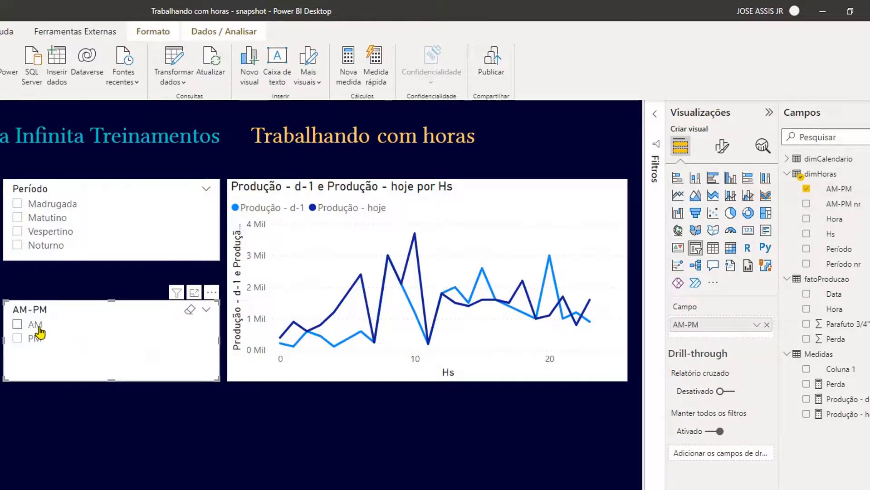
{"action": "left_click", "coordinate": [38, 329]}
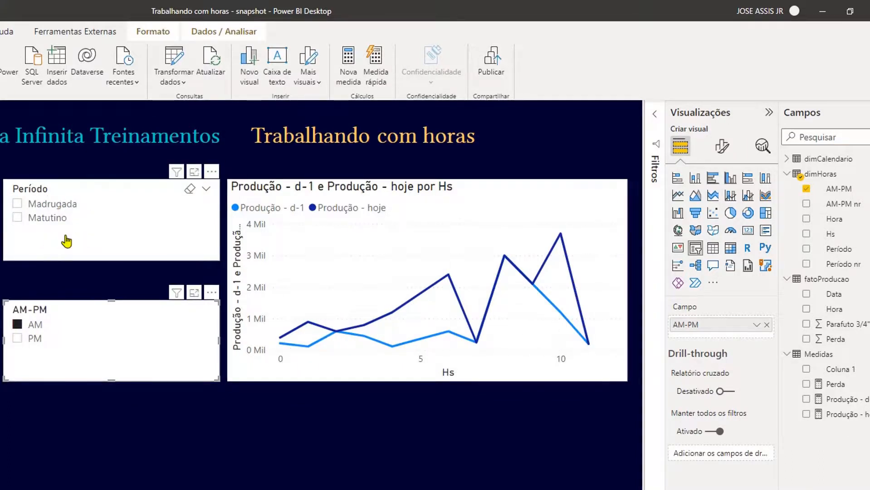
{"action": "left_click", "coordinate": [26, 341]}
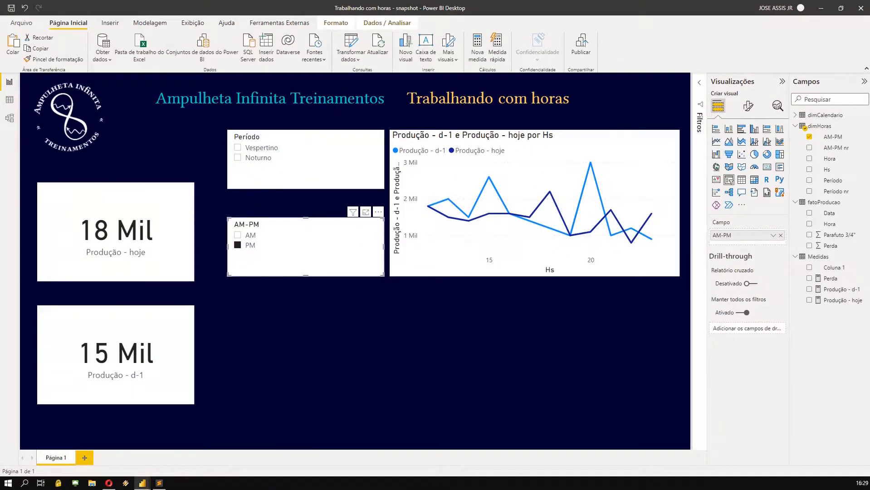
Add AM-PM and Período above Hs on the line chart's axis to form a three-level hierarchy
{"action": "left_click", "coordinate": [603, 141]}
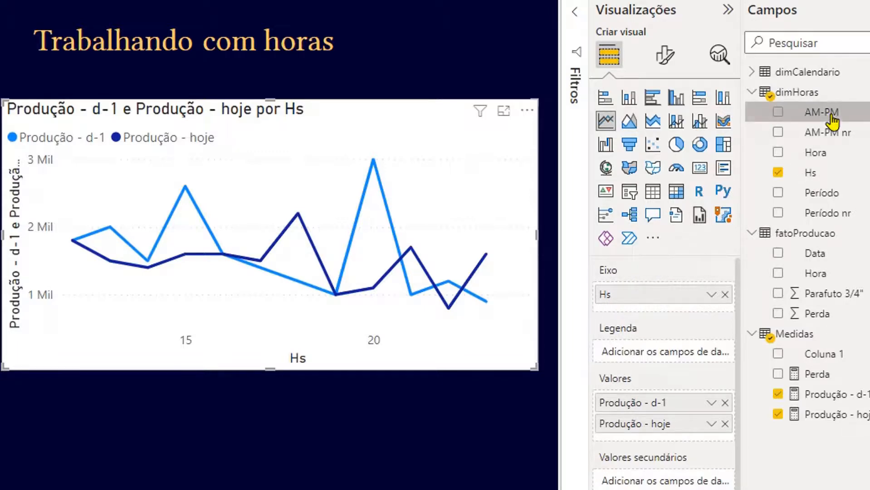
{"action": "left_click_drag", "start_coordinate": [831, 117], "coordinate": [697, 285]}
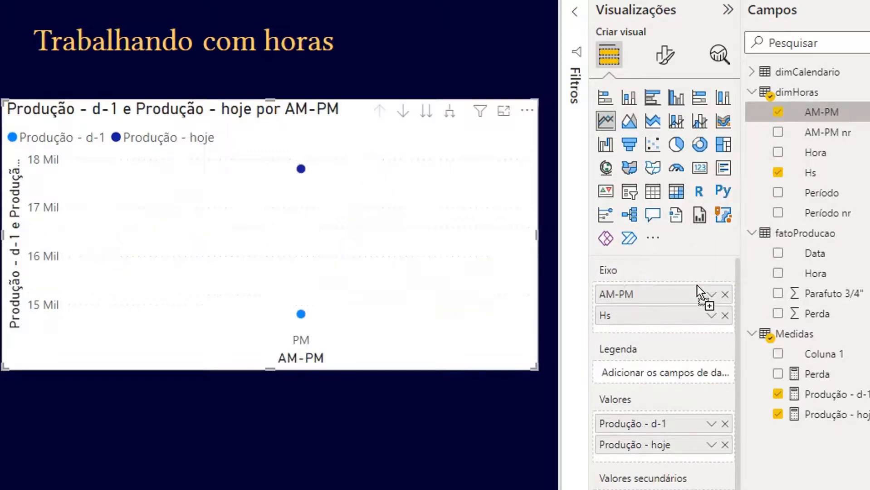
{"action": "left_click_drag", "start_coordinate": [837, 200], "coordinate": [688, 310]}
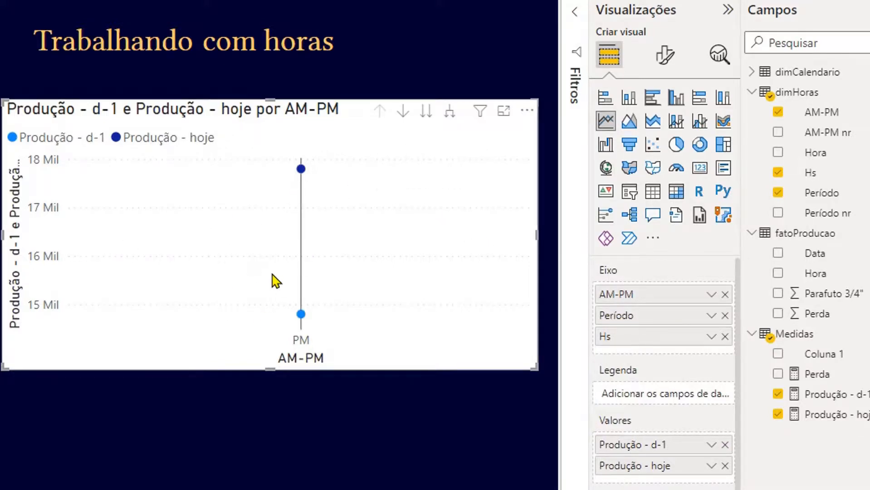
Inspect the PM point's values and expand the line chart's hierarchy two levels, through Período to Hs
{"action": "mouse_move", "coordinate": [302, 238]}
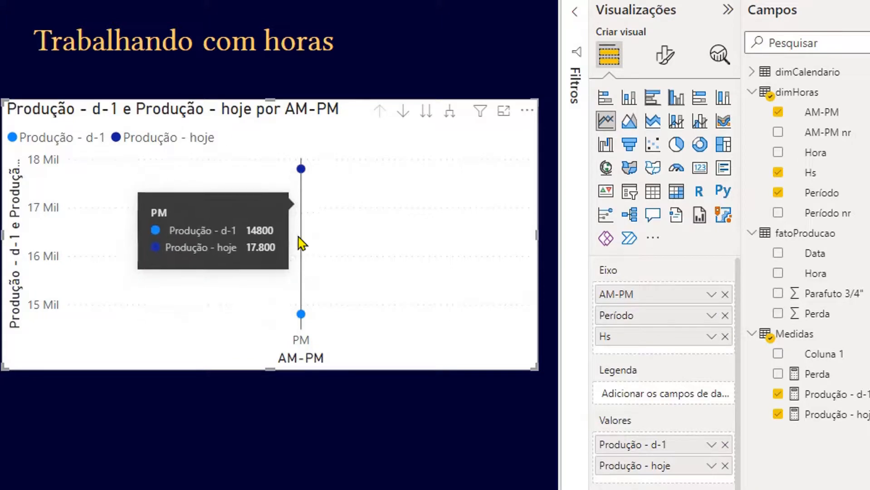
{"action": "left_click", "coordinate": [450, 113]}
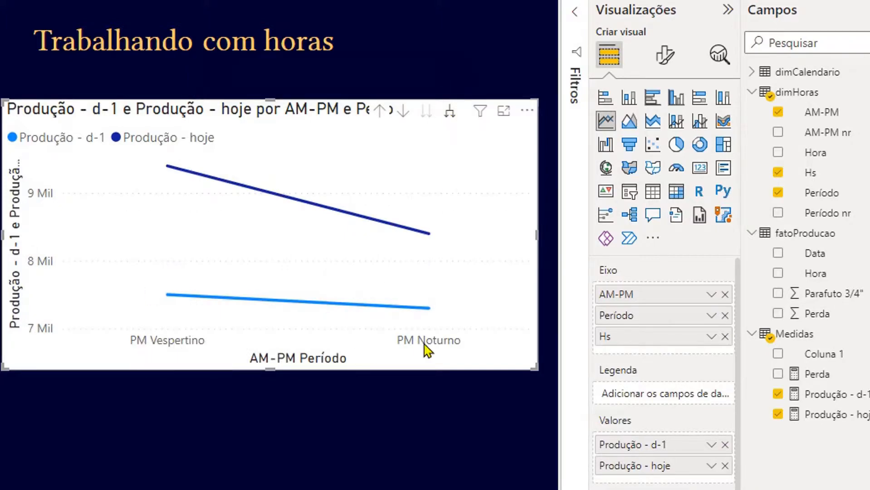
{"action": "left_click", "coordinate": [450, 117]}
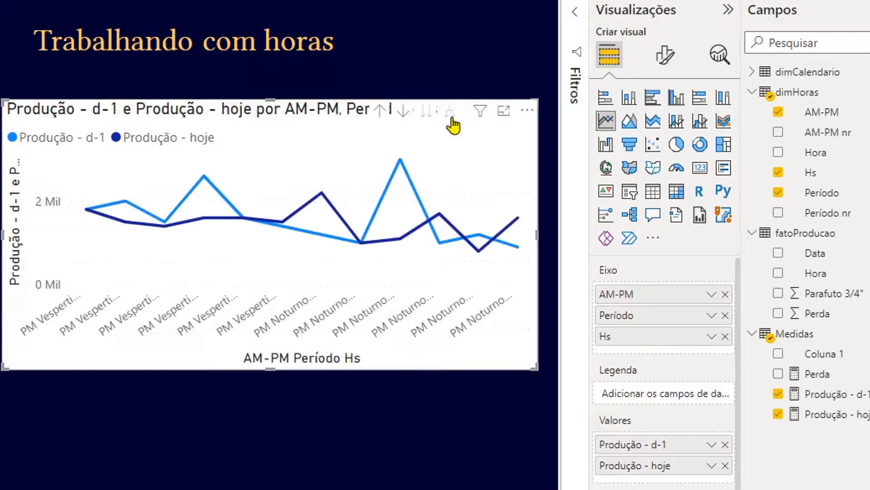
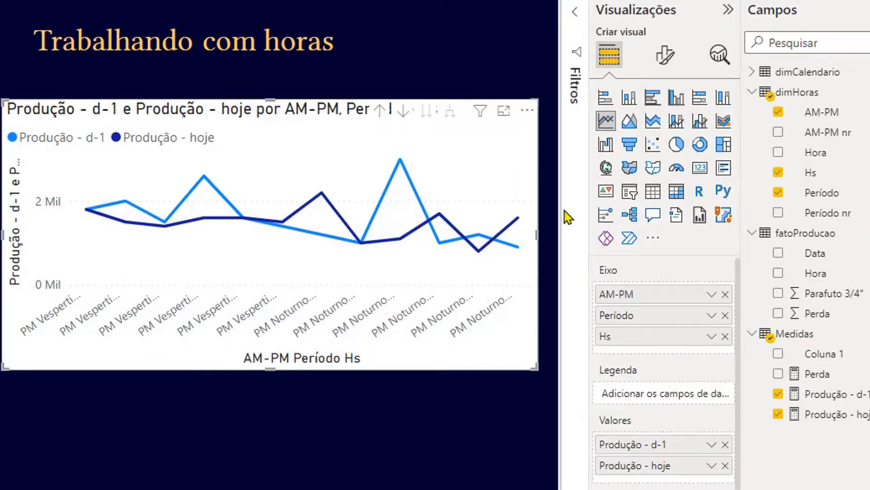
Turn off label concatenation for the line chart's X-axis values and look through the remaining format settings
{"action": "left_click", "coordinate": [671, 68]}
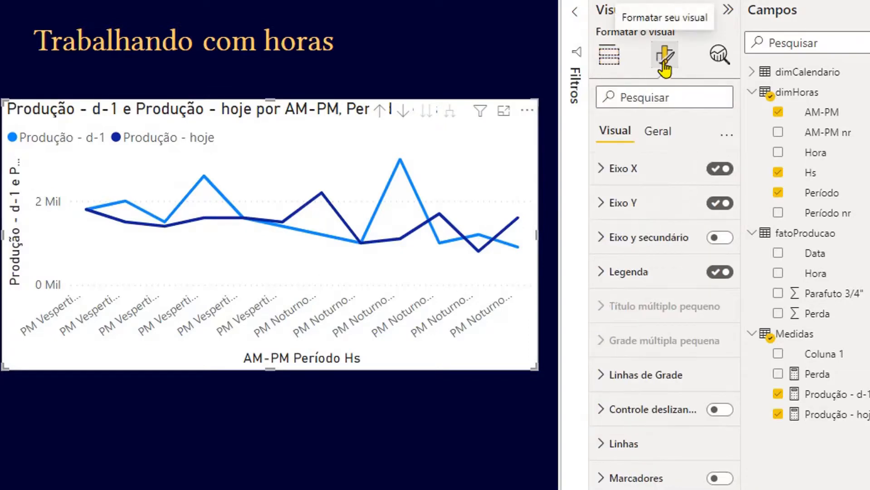
{"action": "left_click", "coordinate": [601, 172]}
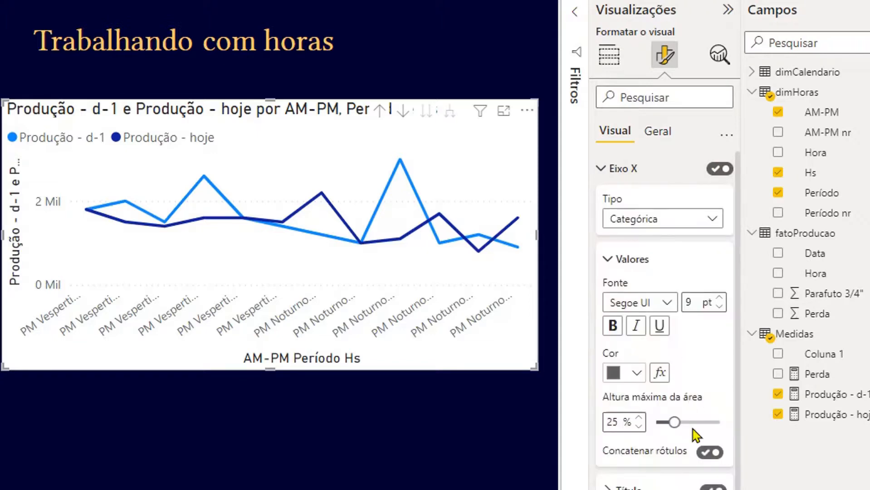
{"action": "left_click", "coordinate": [709, 453]}
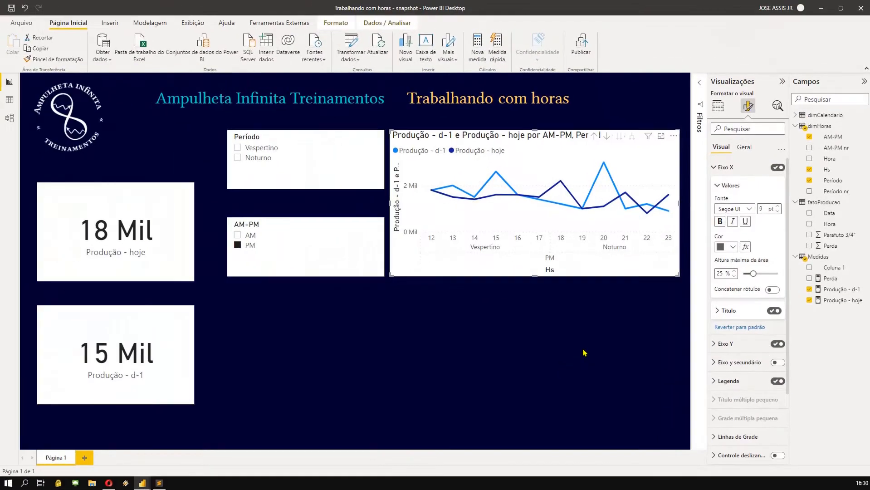
{"action": "scroll", "coordinate": [734, 264], "scroll_direction": "down", "scroll_amount": 3}
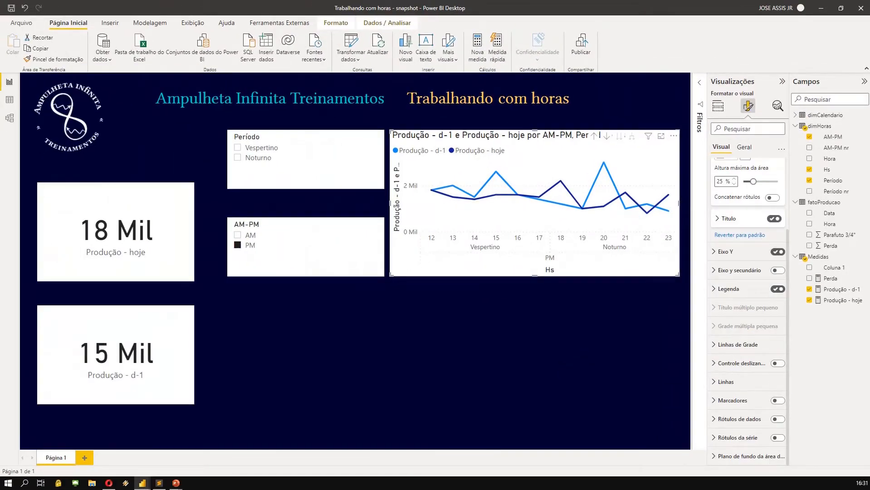